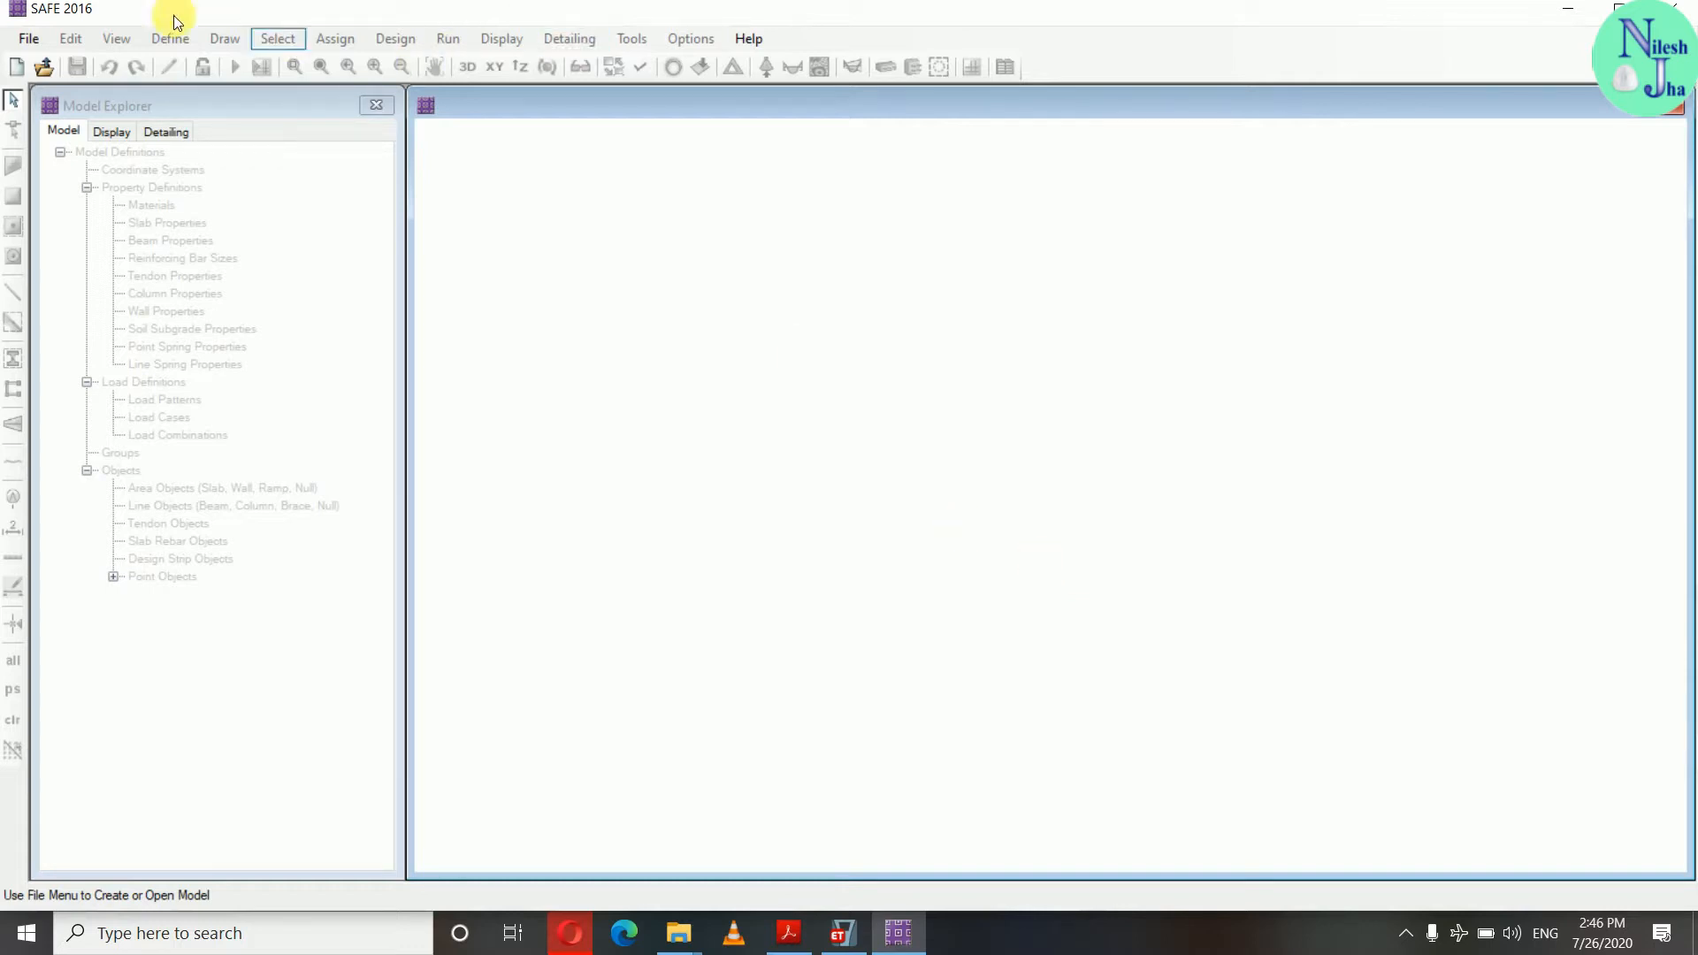
Open the File menu in the empty SAFE 2016 window.
click(39, 39)
Start a new model and choose IS 456-2000 as its design code.
click(38, 40)
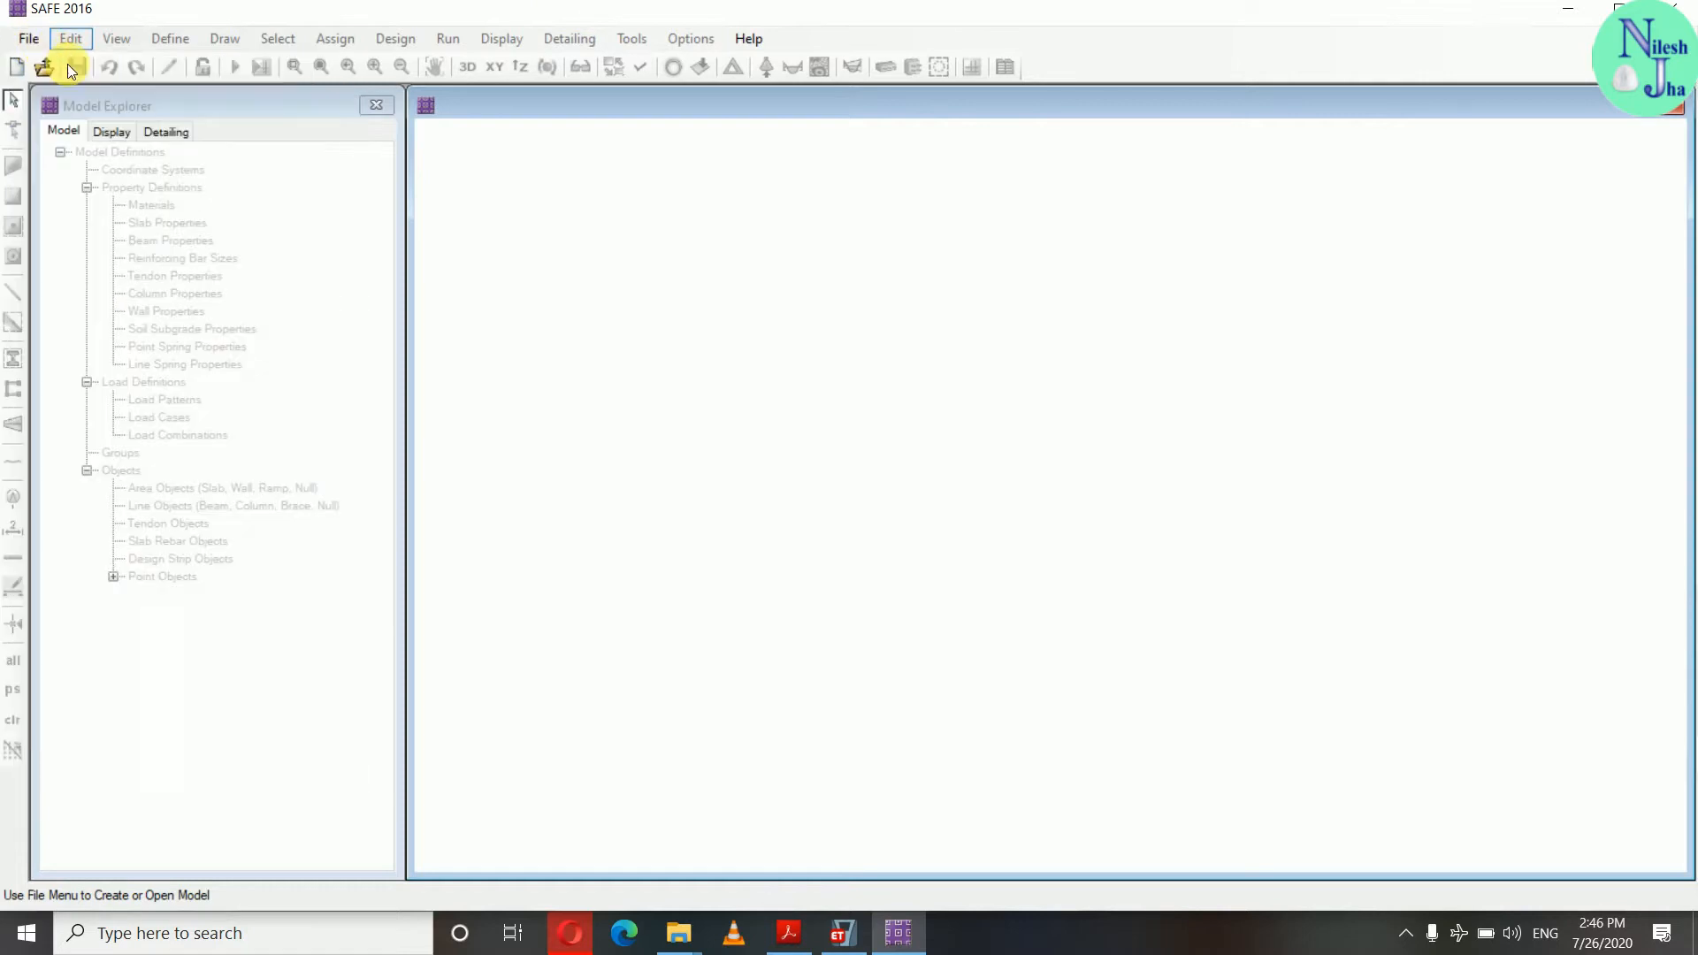
click(30, 40)
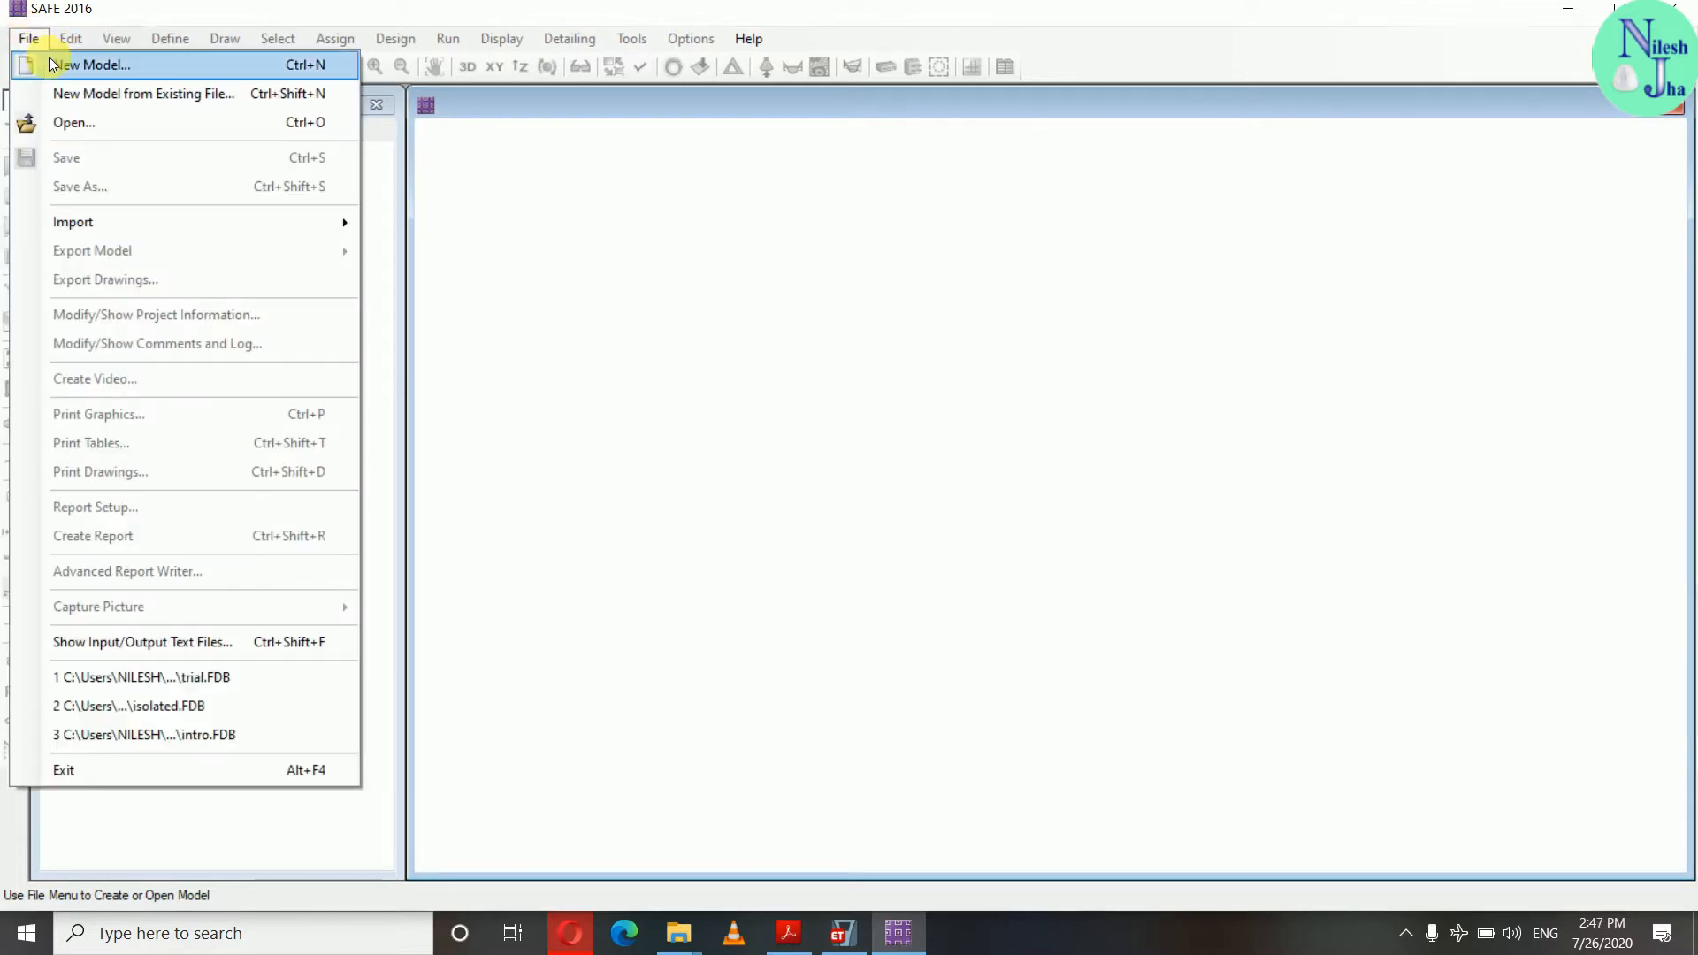
click(50, 65)
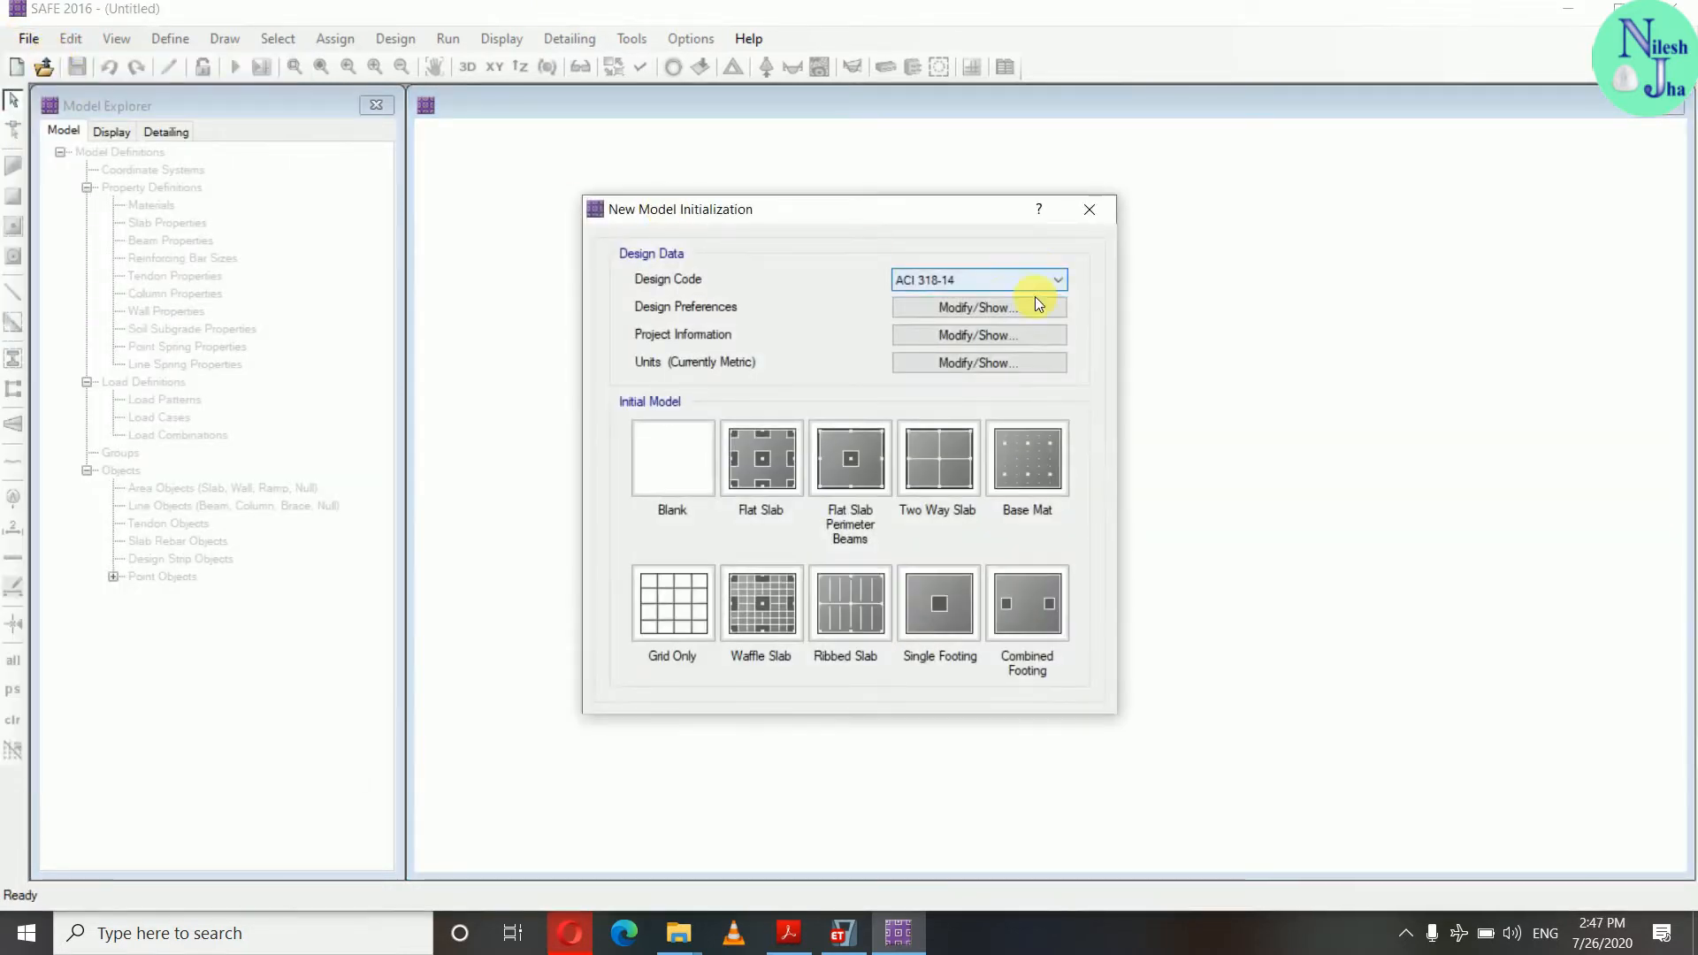
click(947, 281)
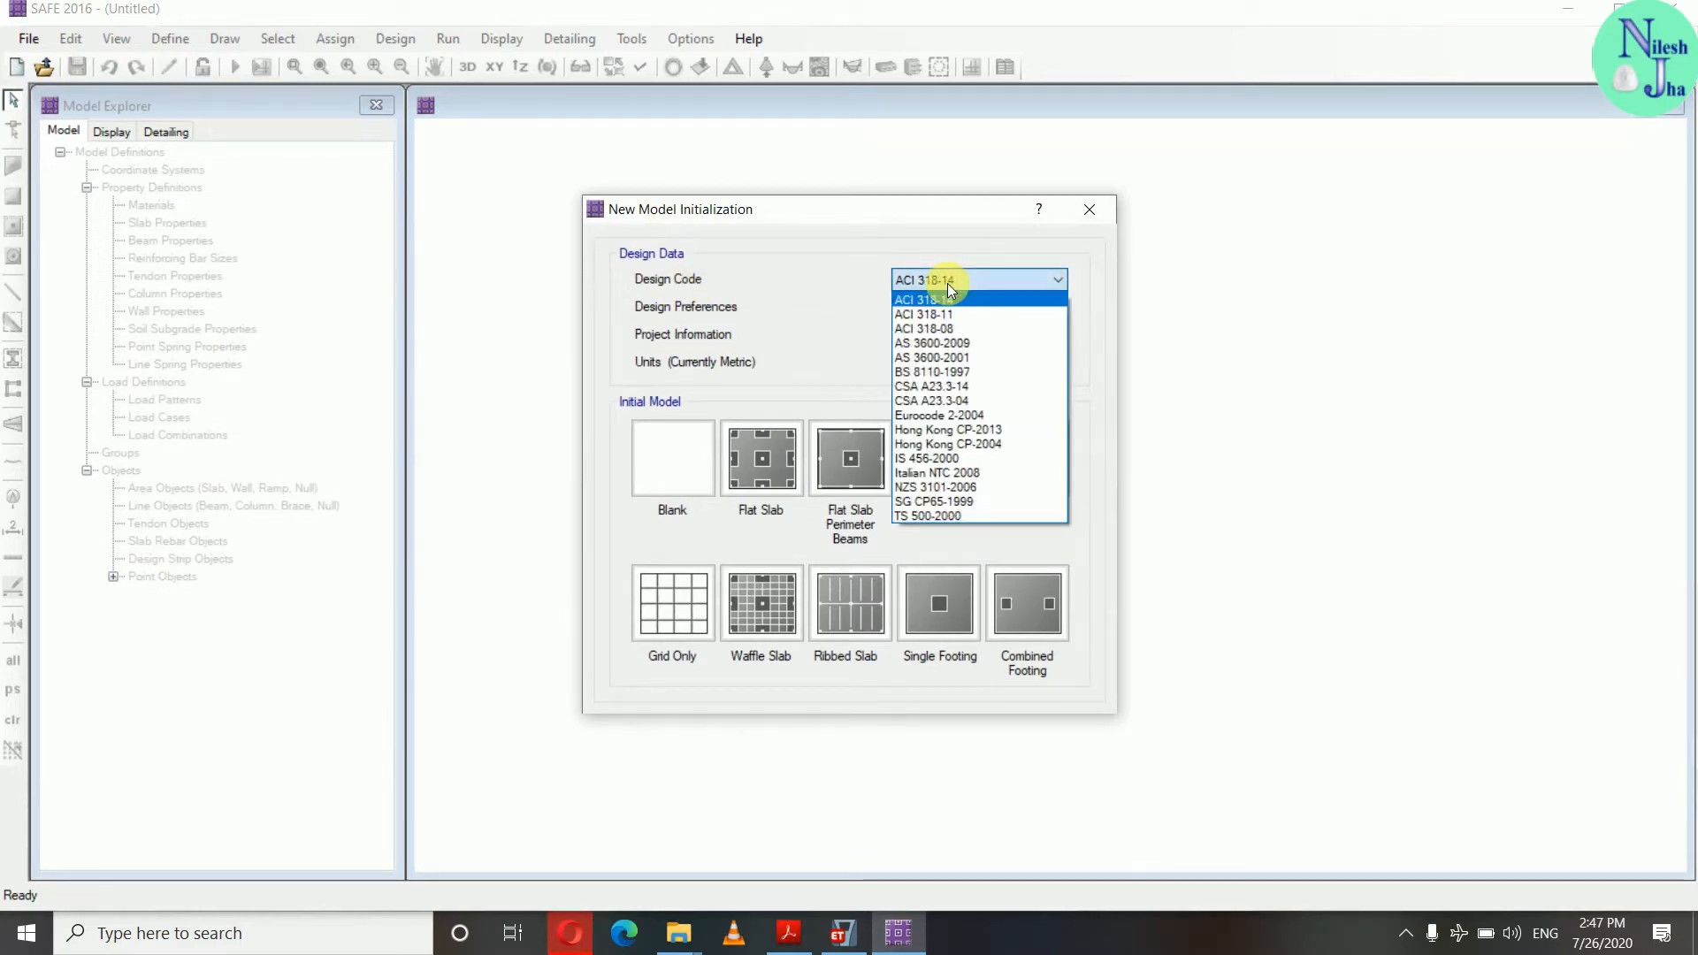
click(947, 457)
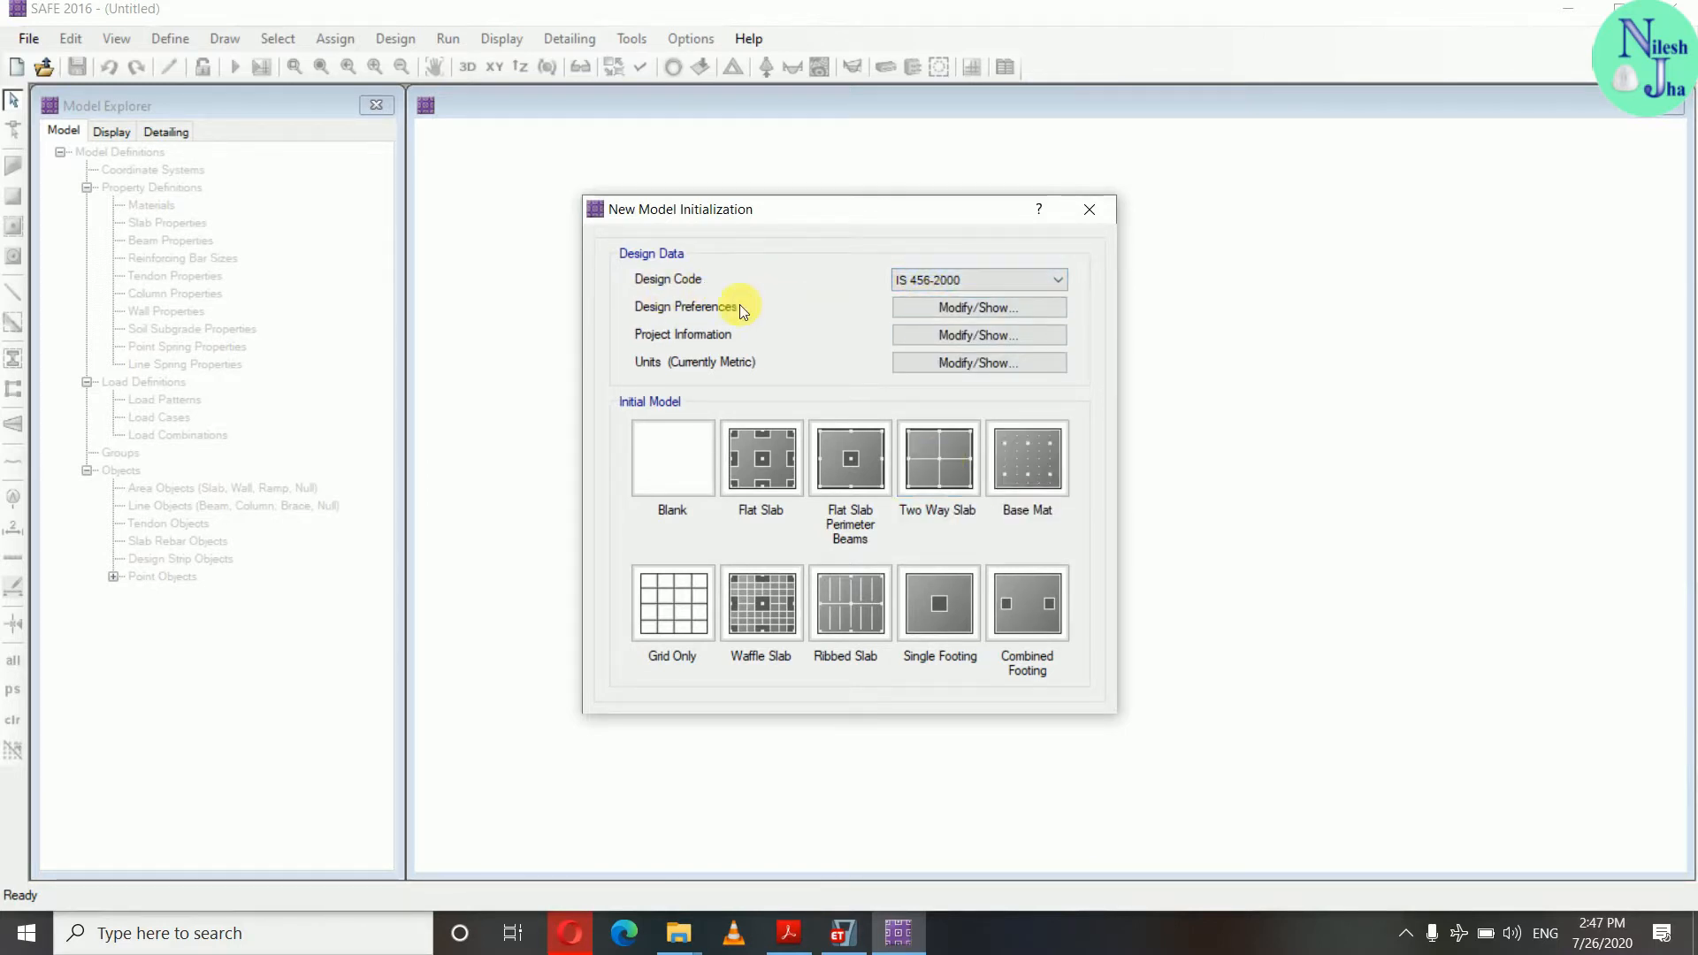
In Design Preferences, set slab clear cover top and bottom to 50 mm and preferred bar size to 12.
click(927, 307)
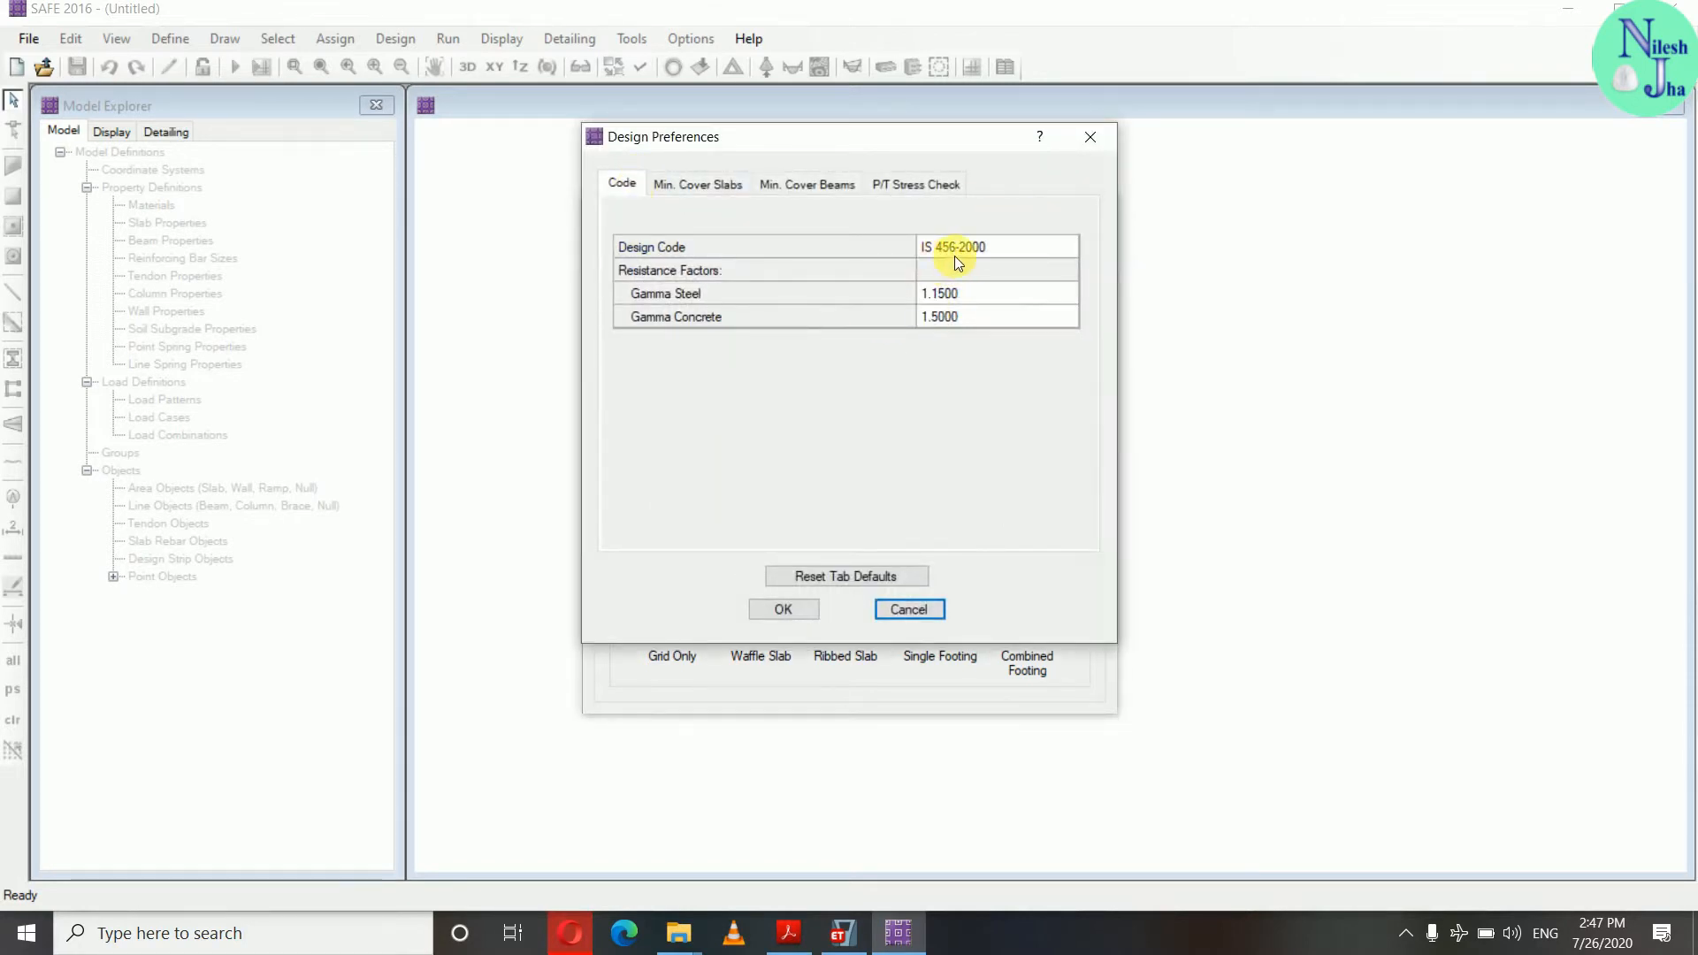
click(718, 189)
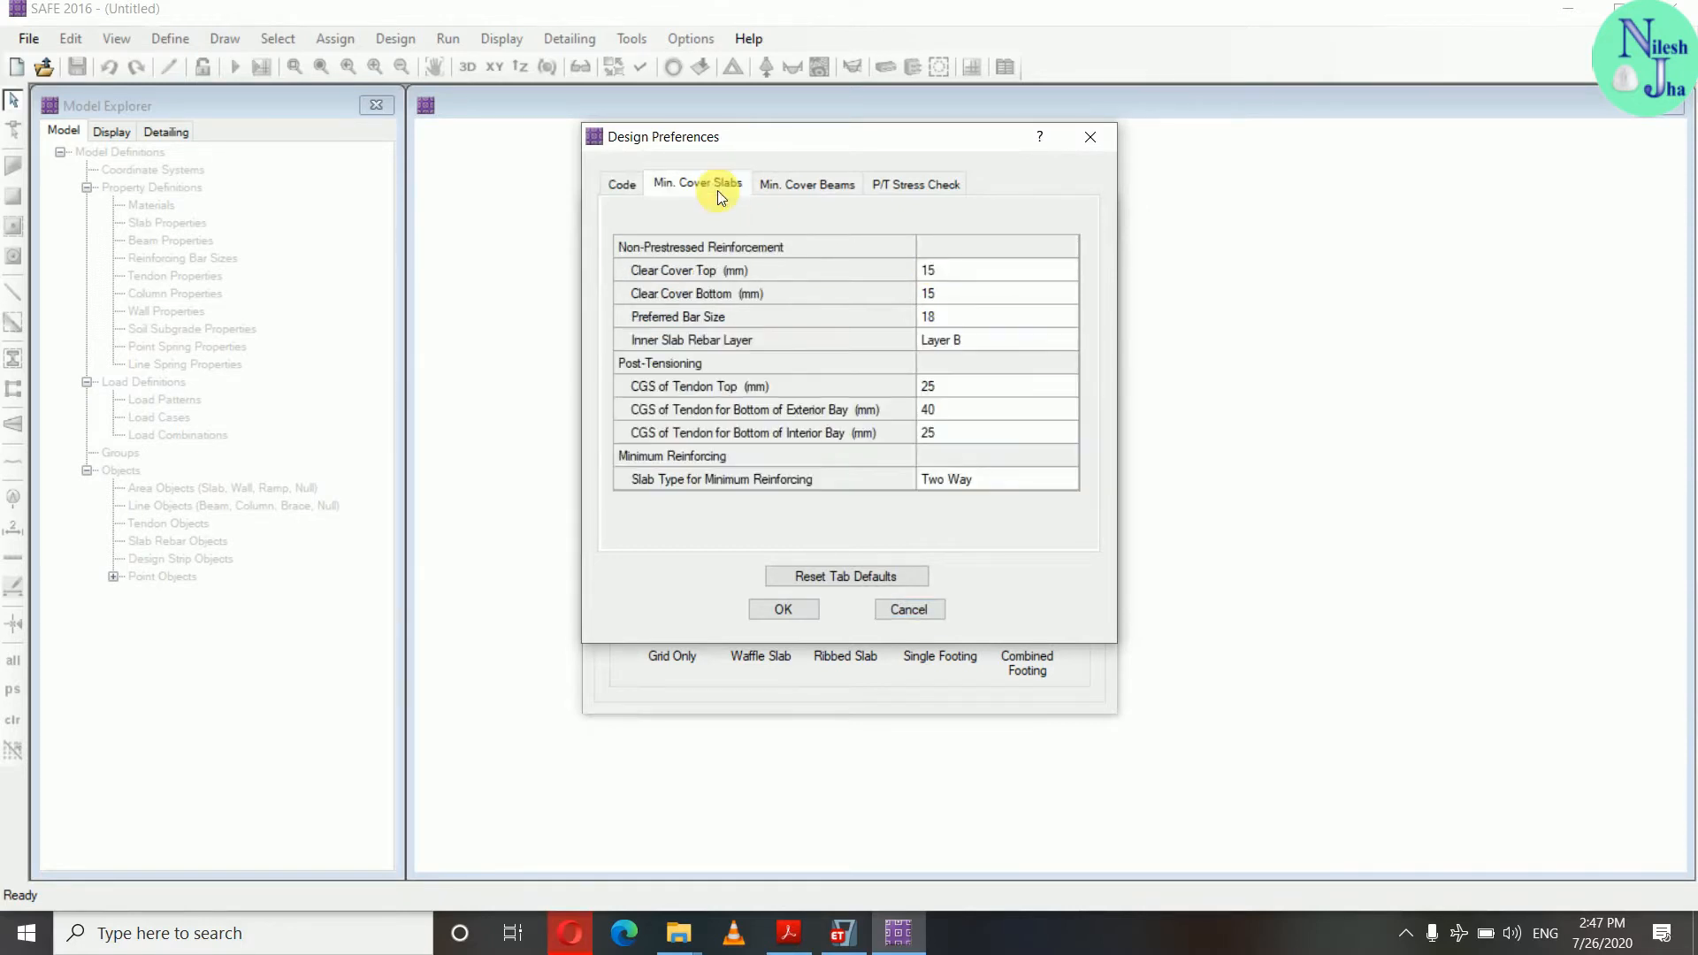
click(951, 269)
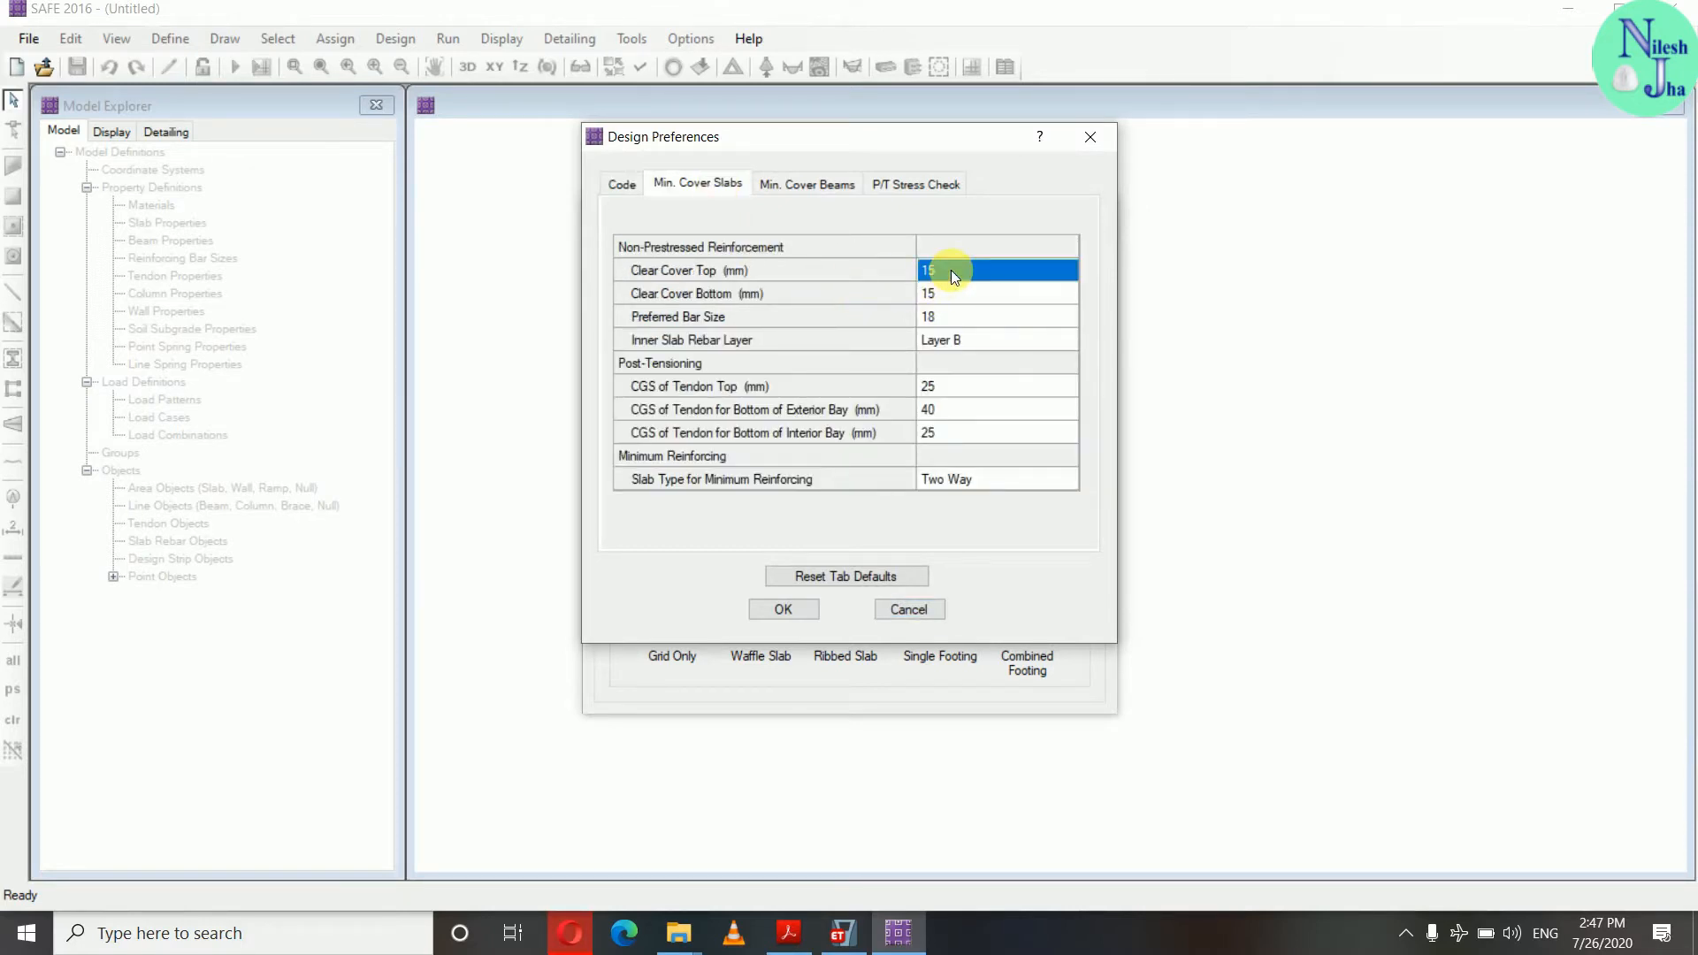
text(50)
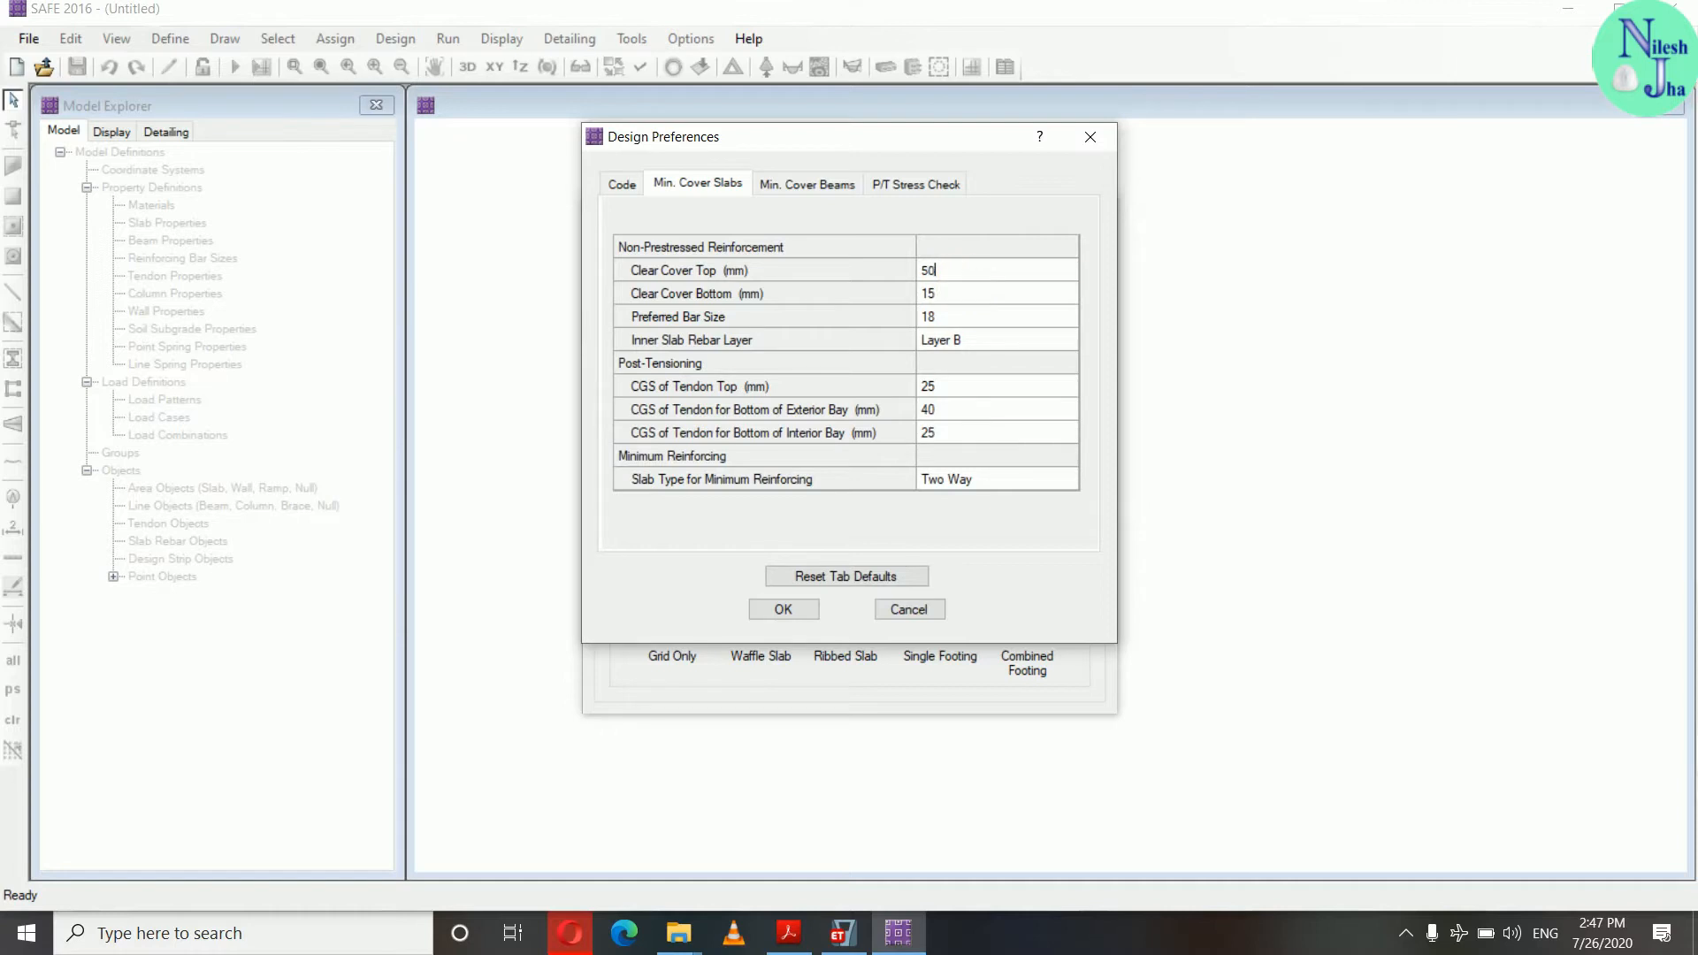
click(947, 292)
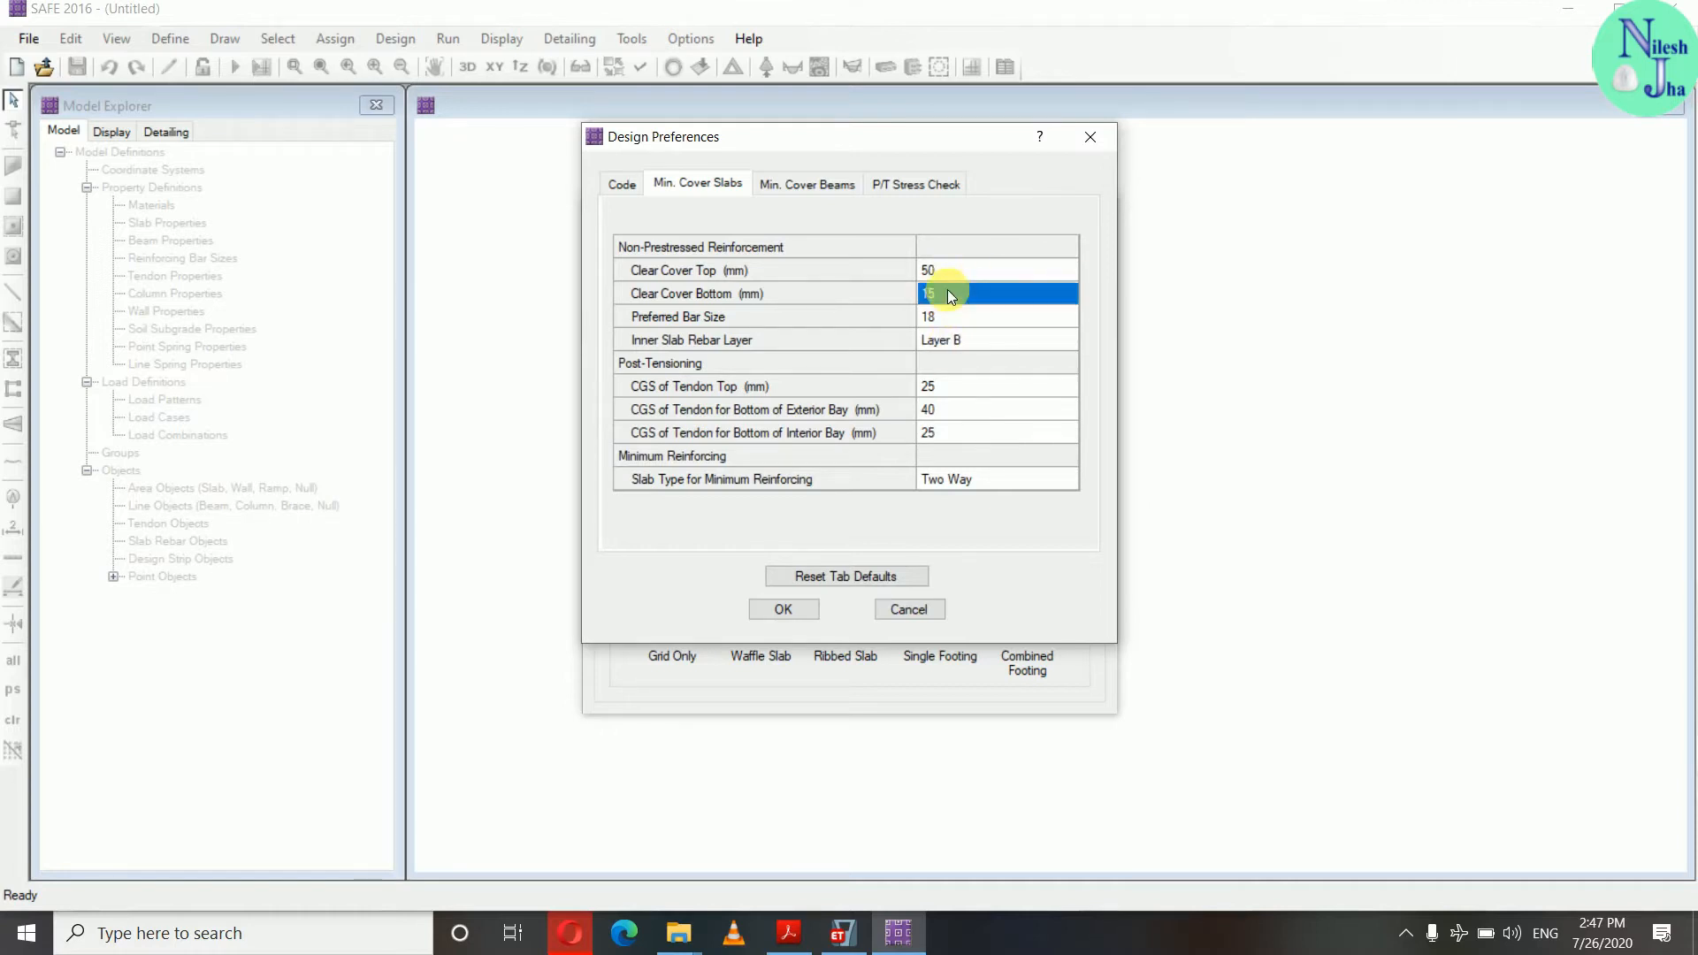
text(50)
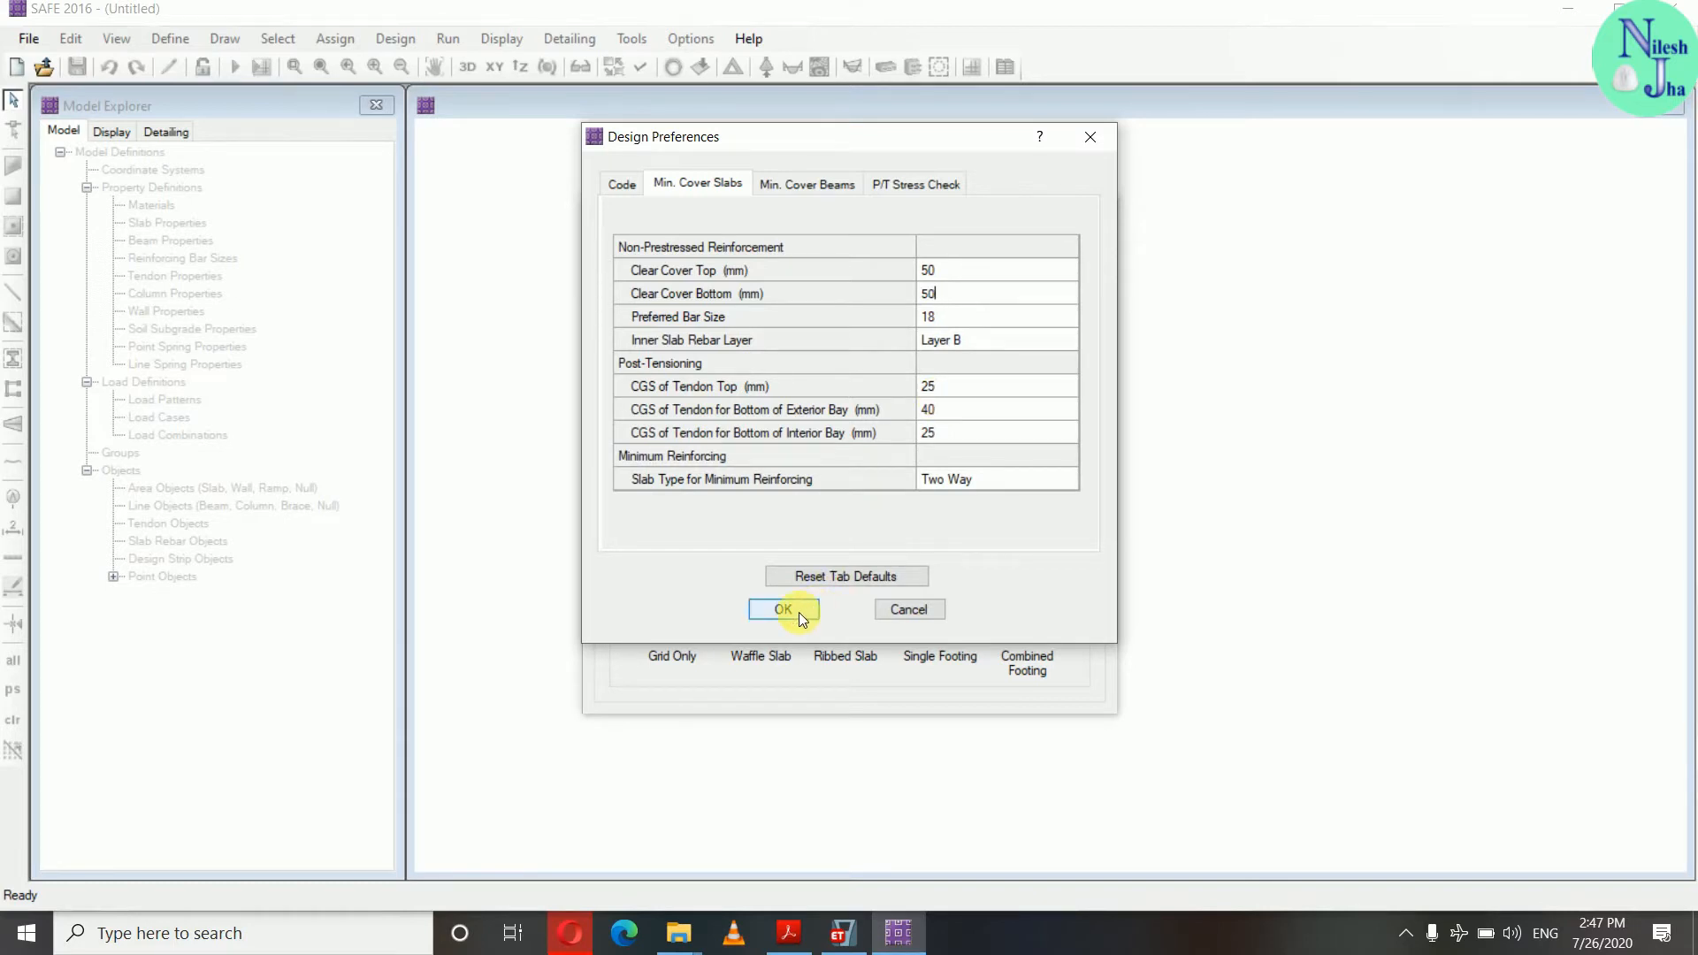
click(955, 315)
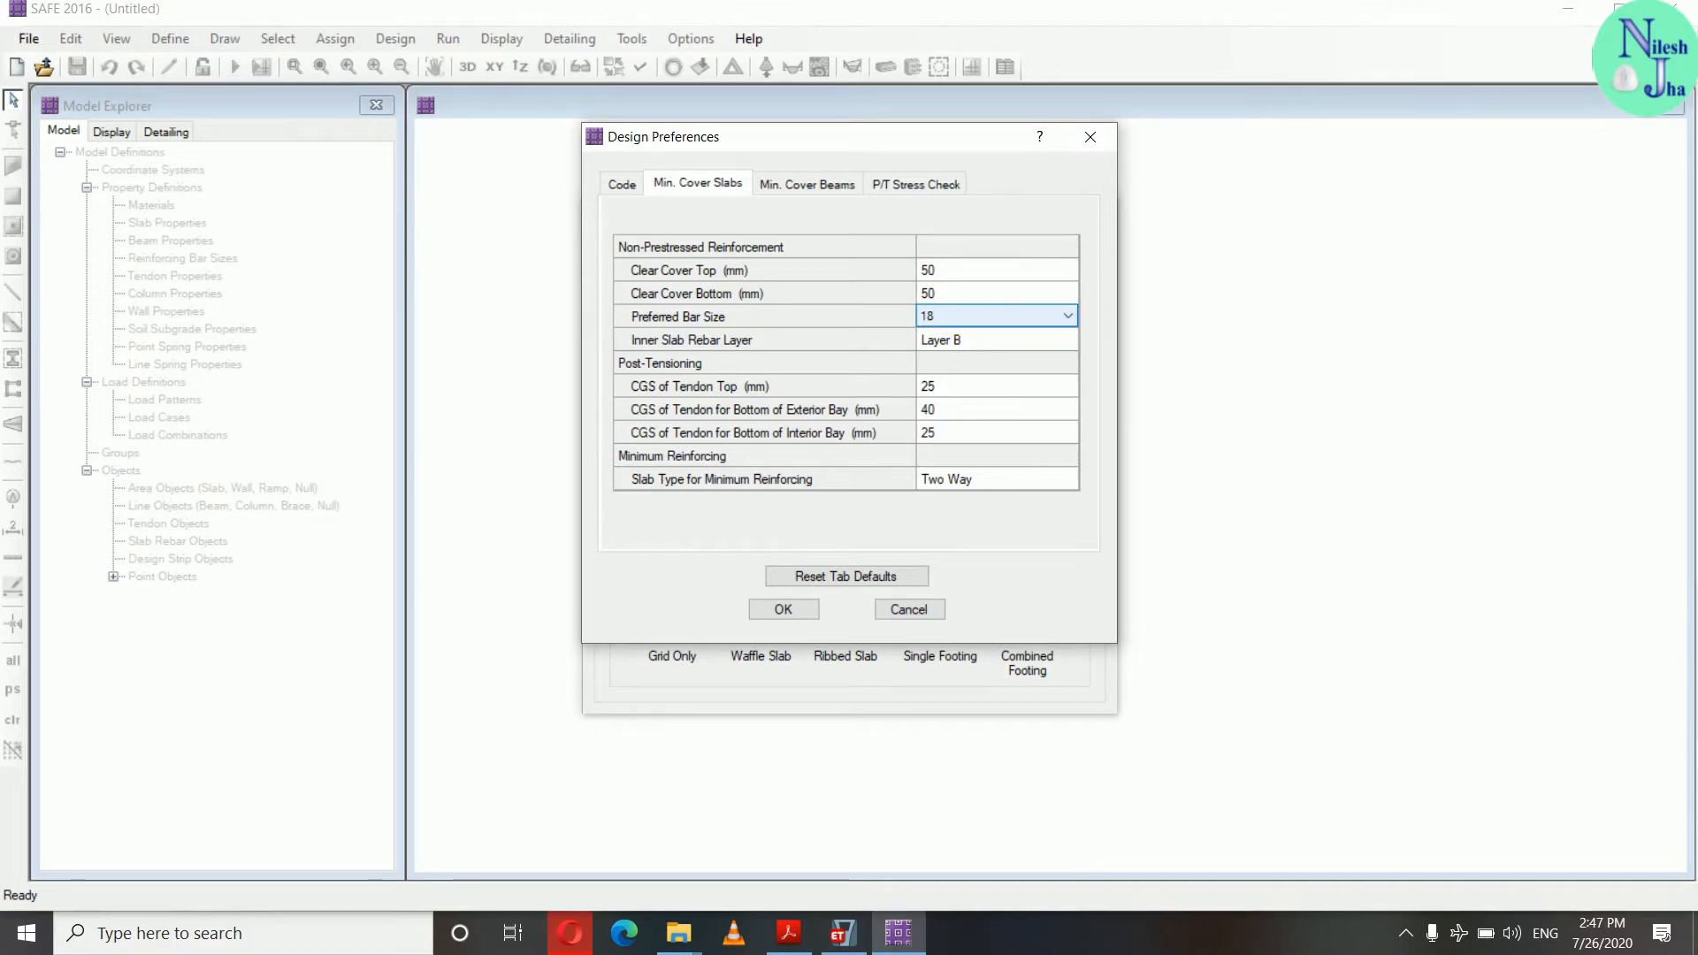
click(1015, 317)
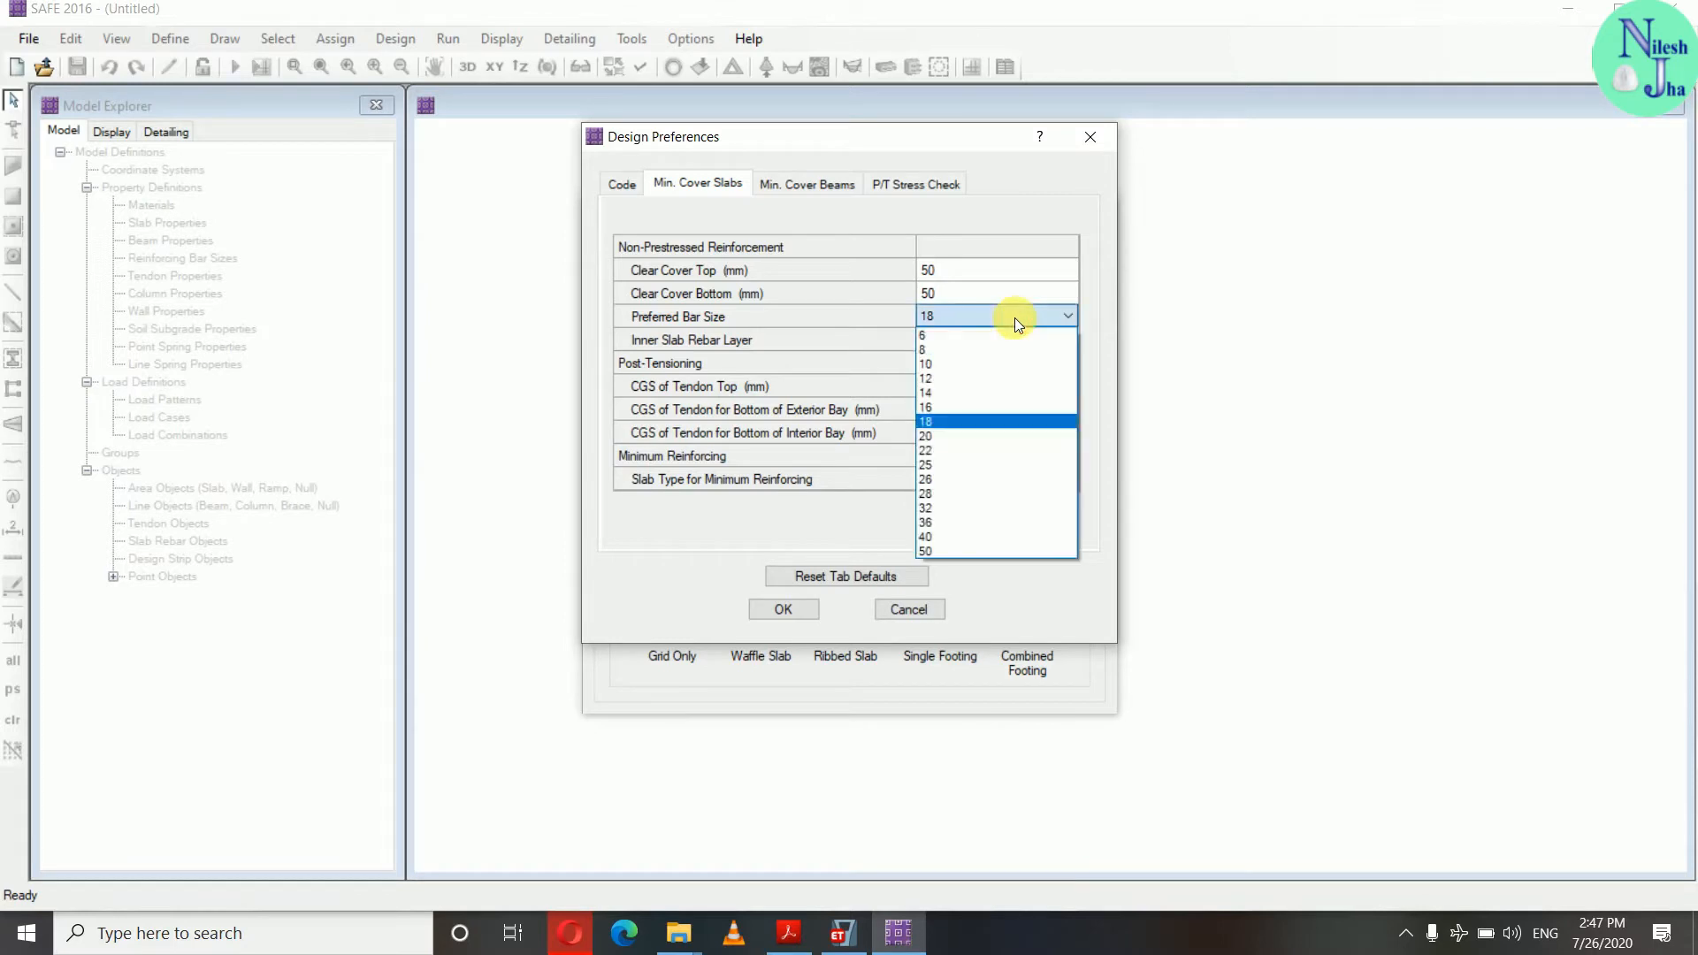
click(964, 378)
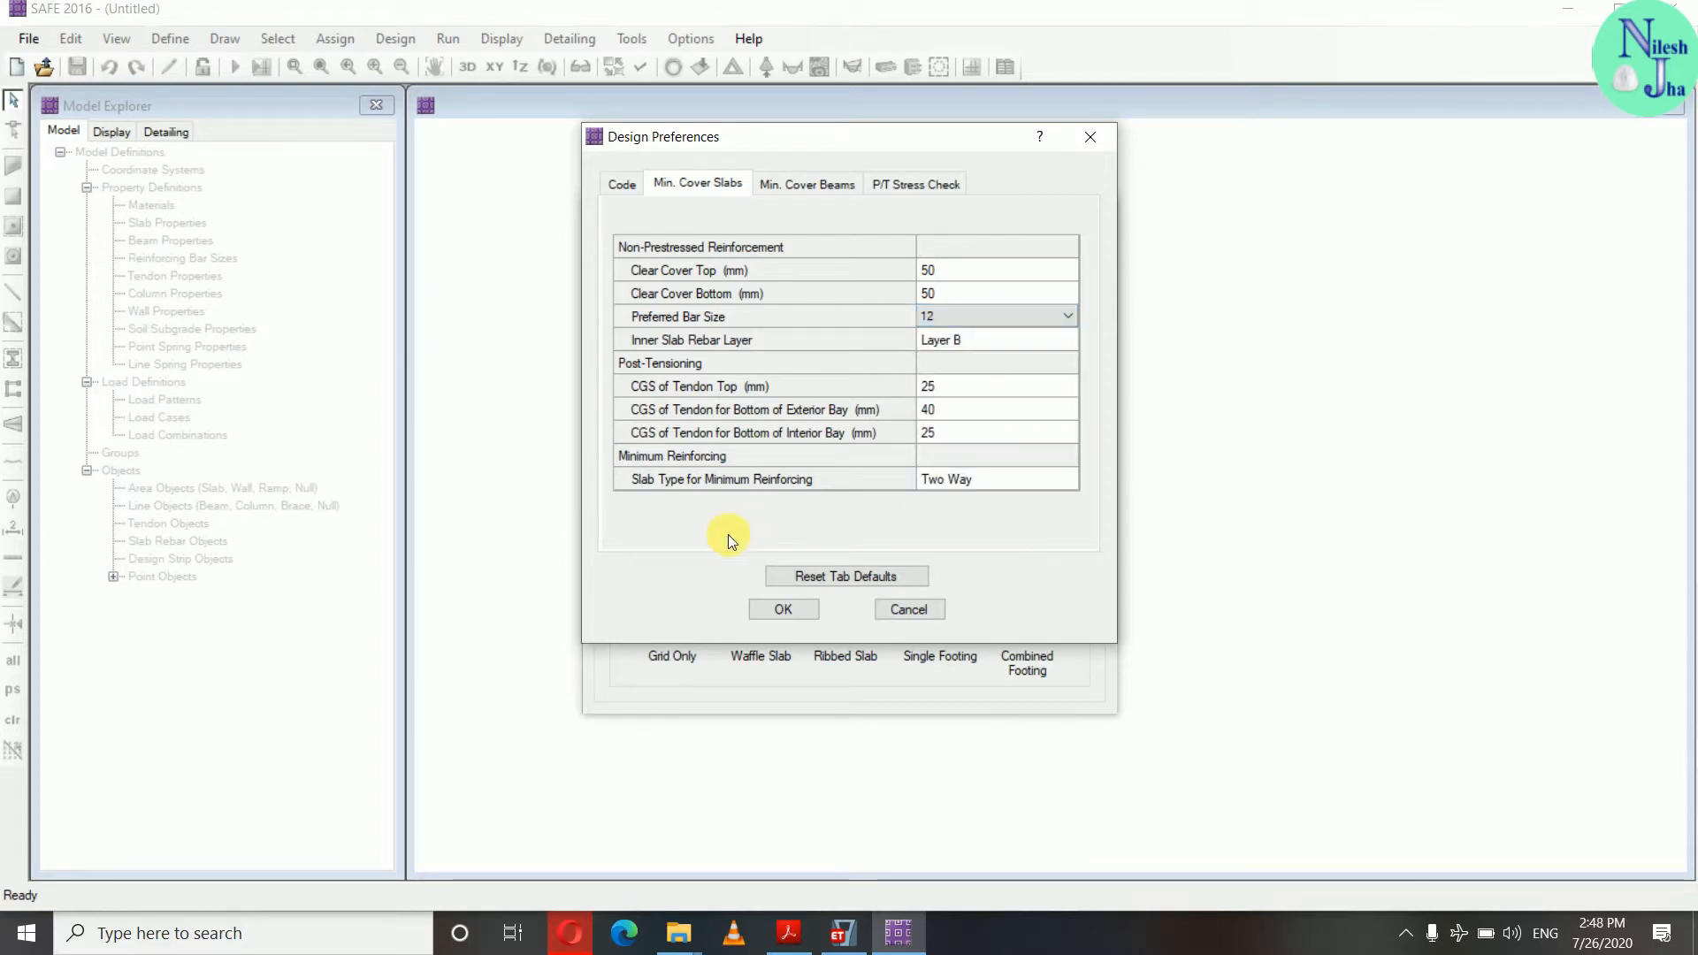
click(782, 610)
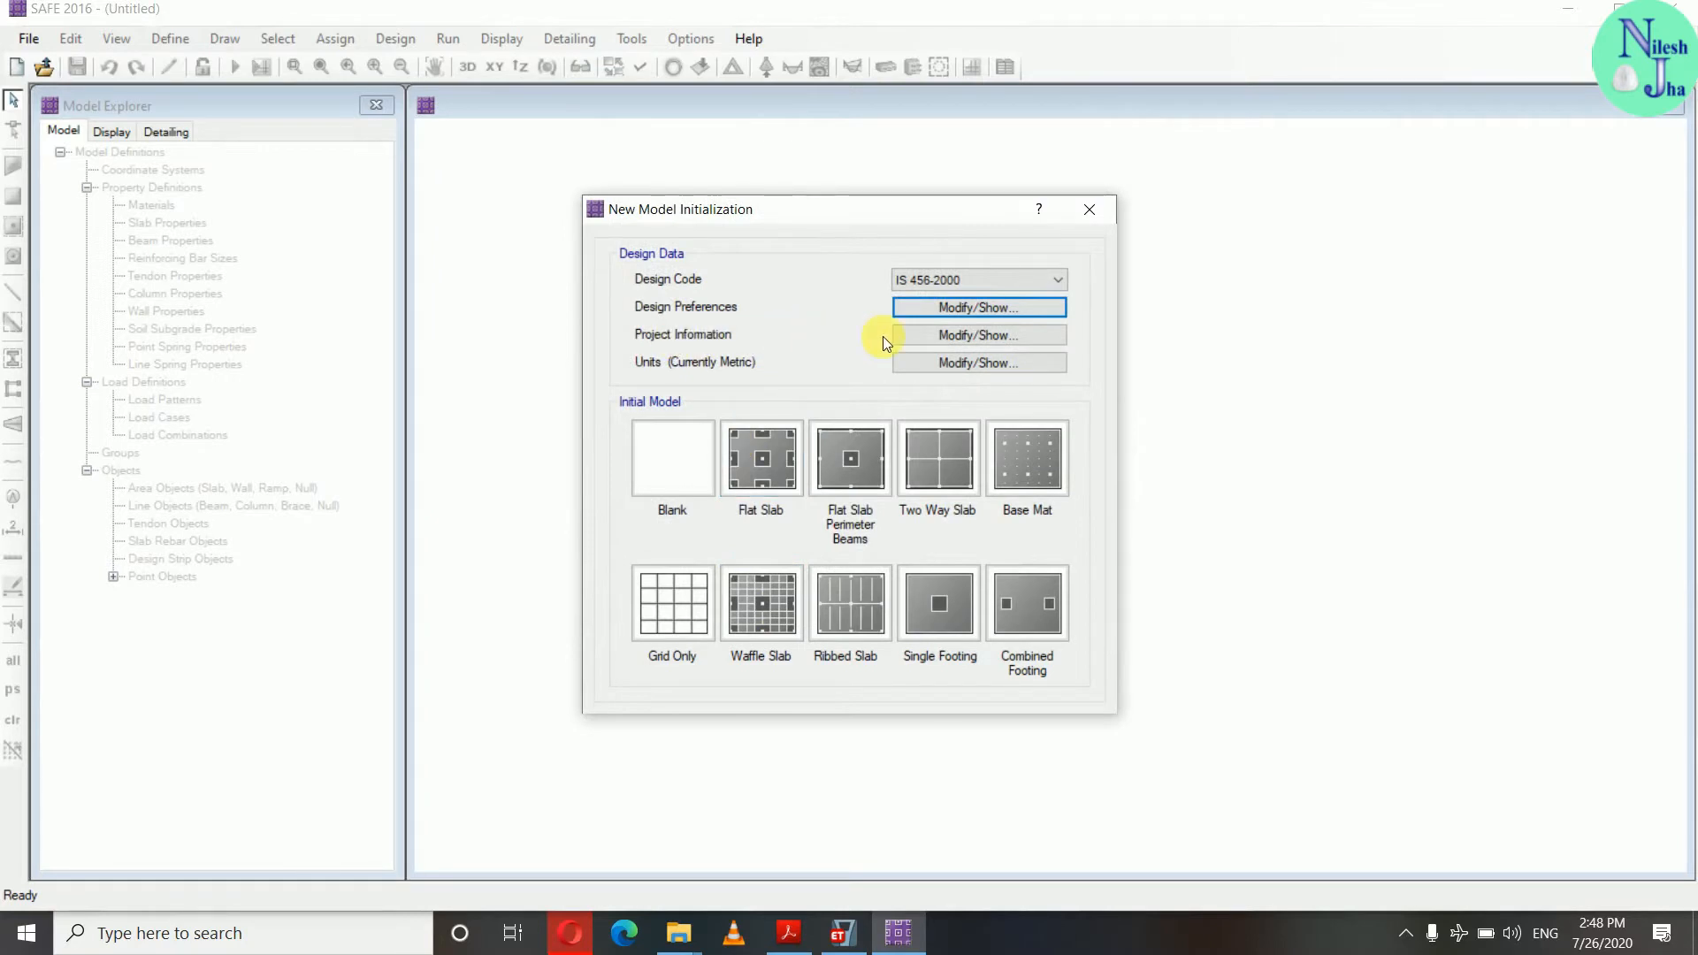
Enter the client's name and the project name 'Footing design' in Project Information.
click(912, 336)
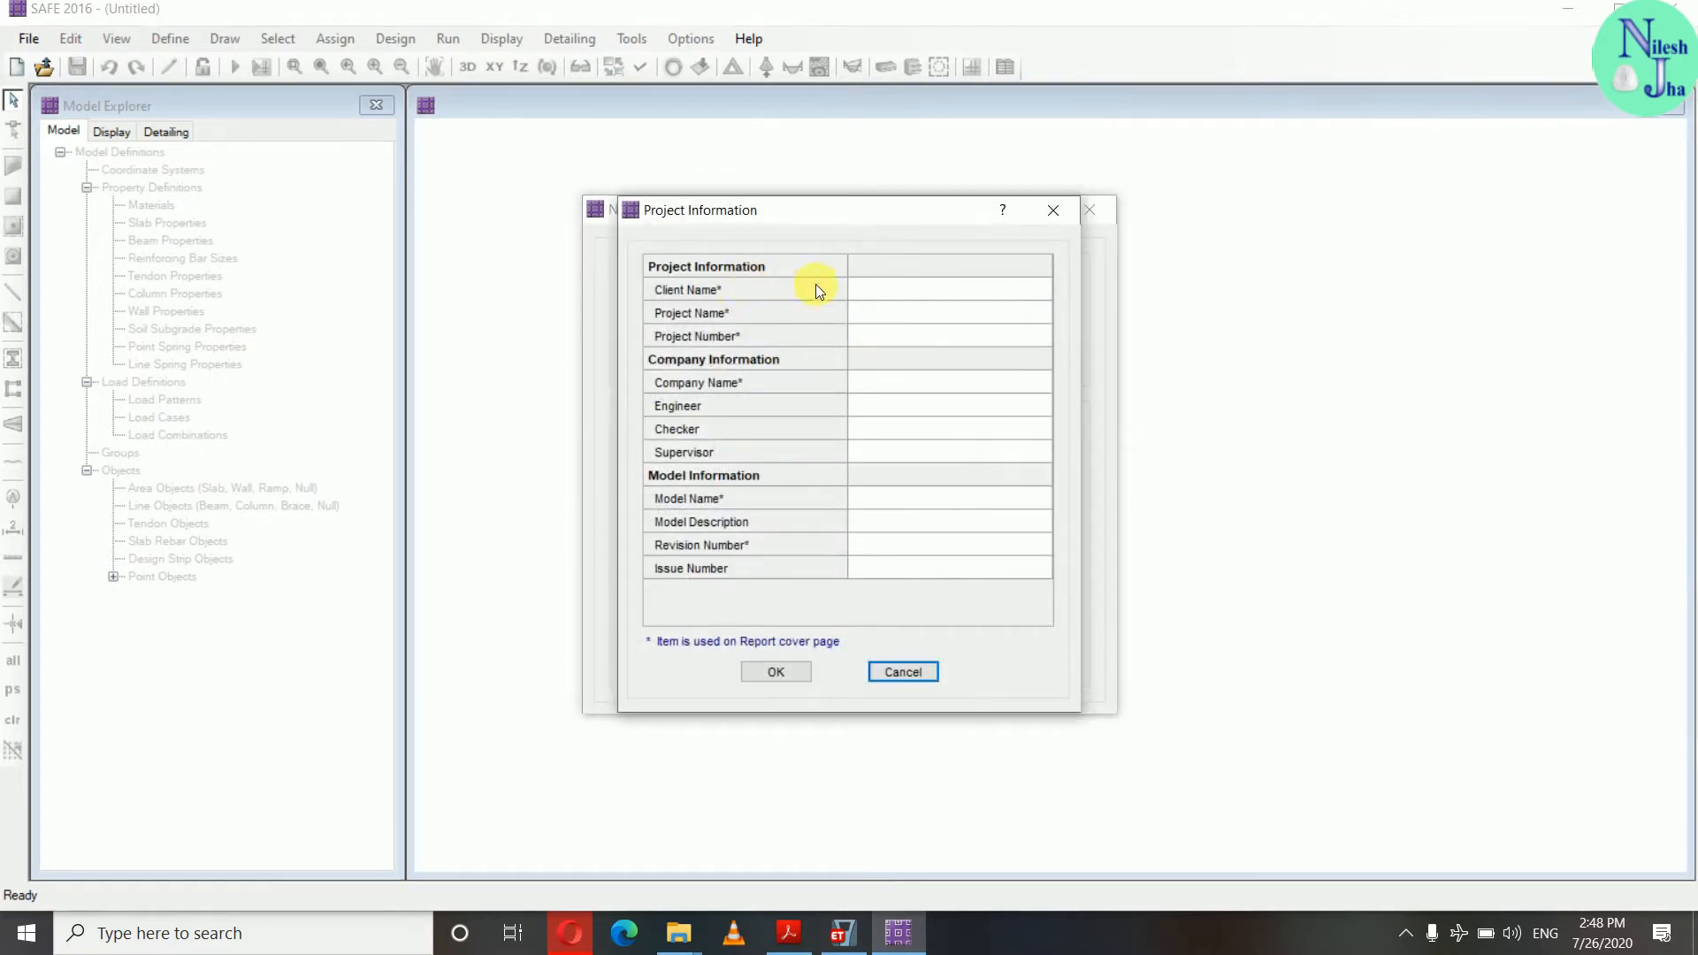
click(865, 295)
click(864, 292)
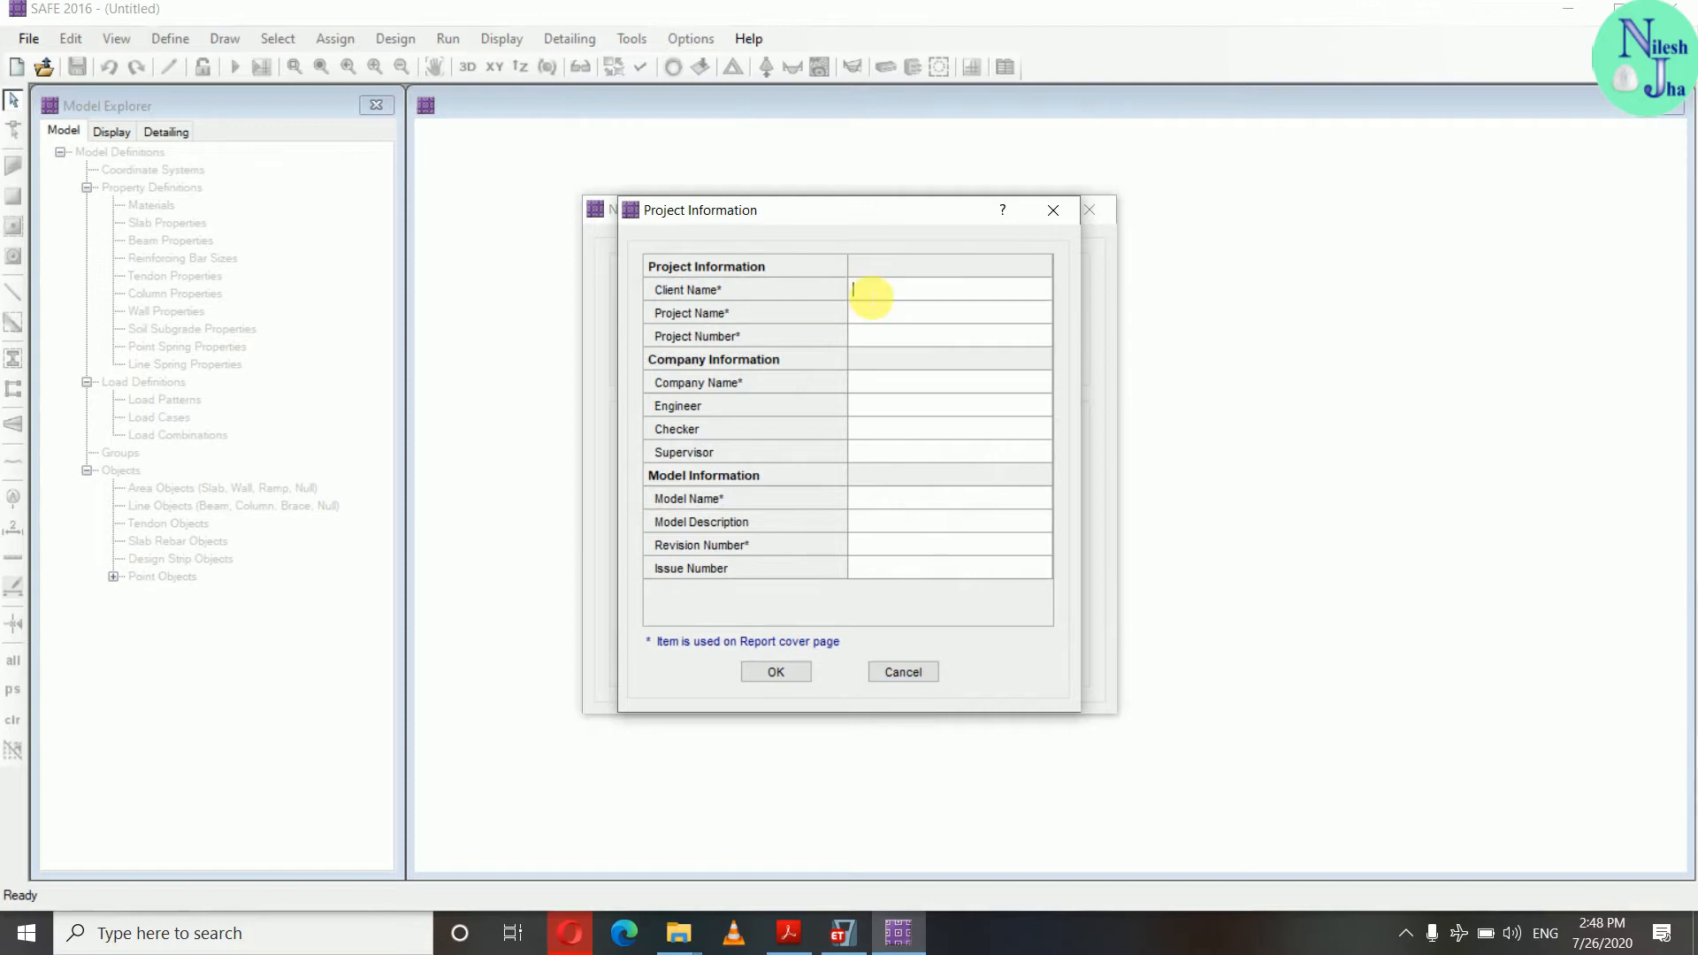
click(880, 313)
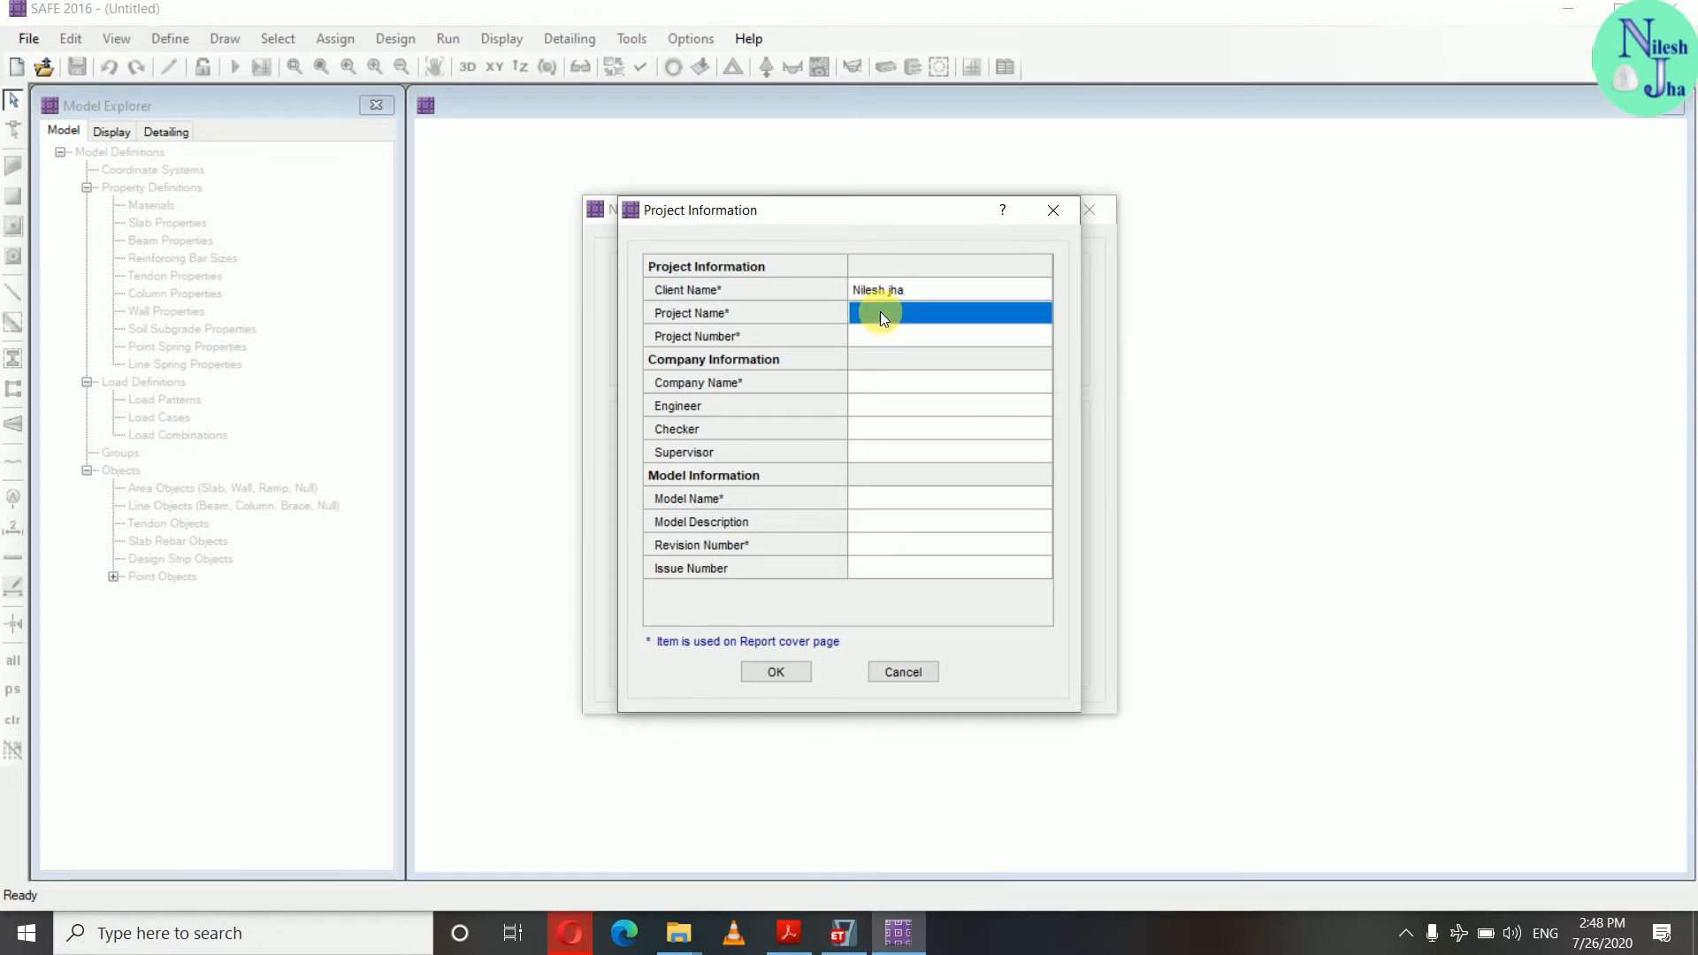
text(F)
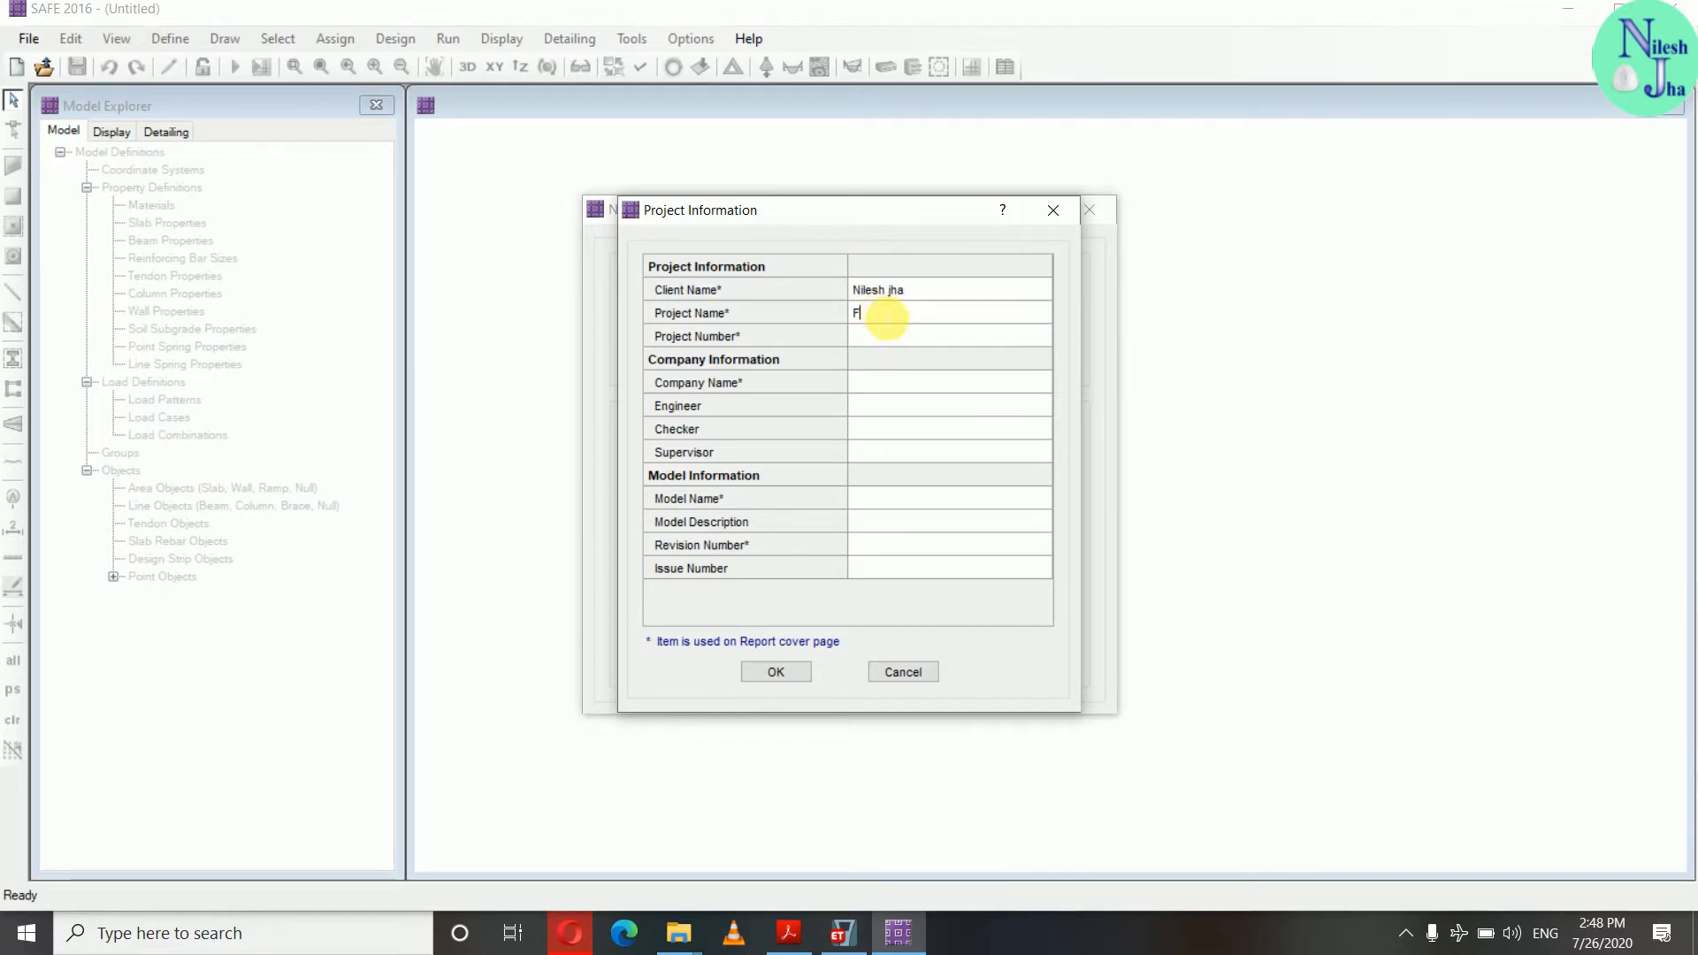
text(ooting design)
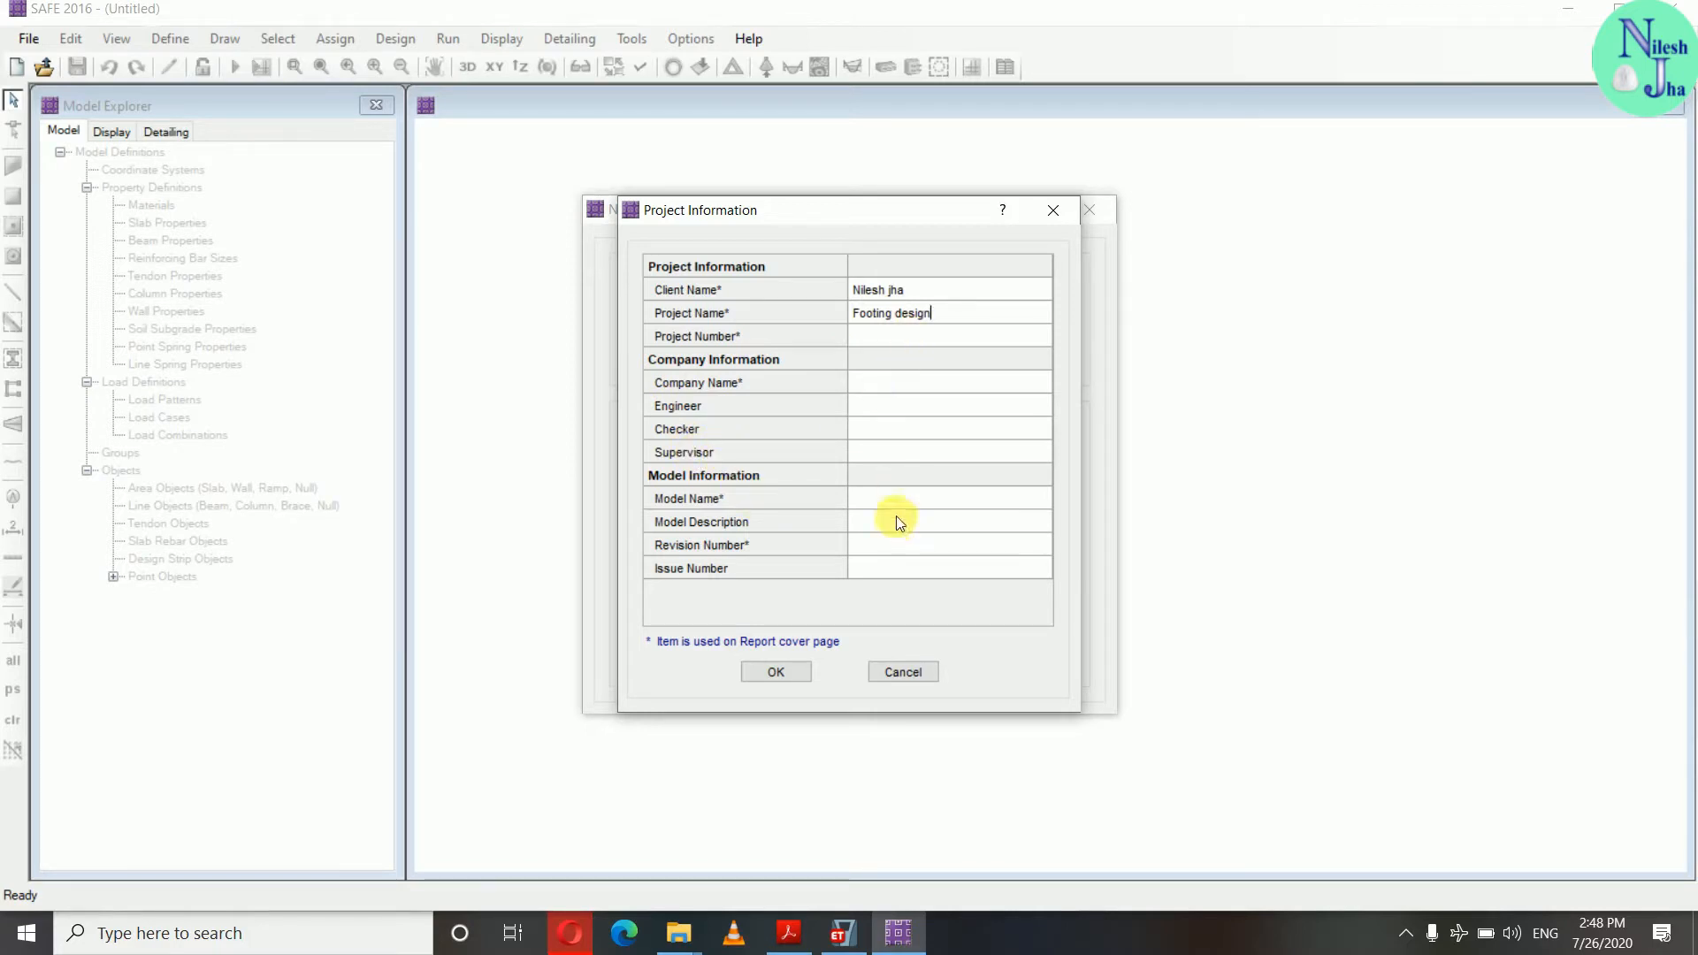
click(808, 671)
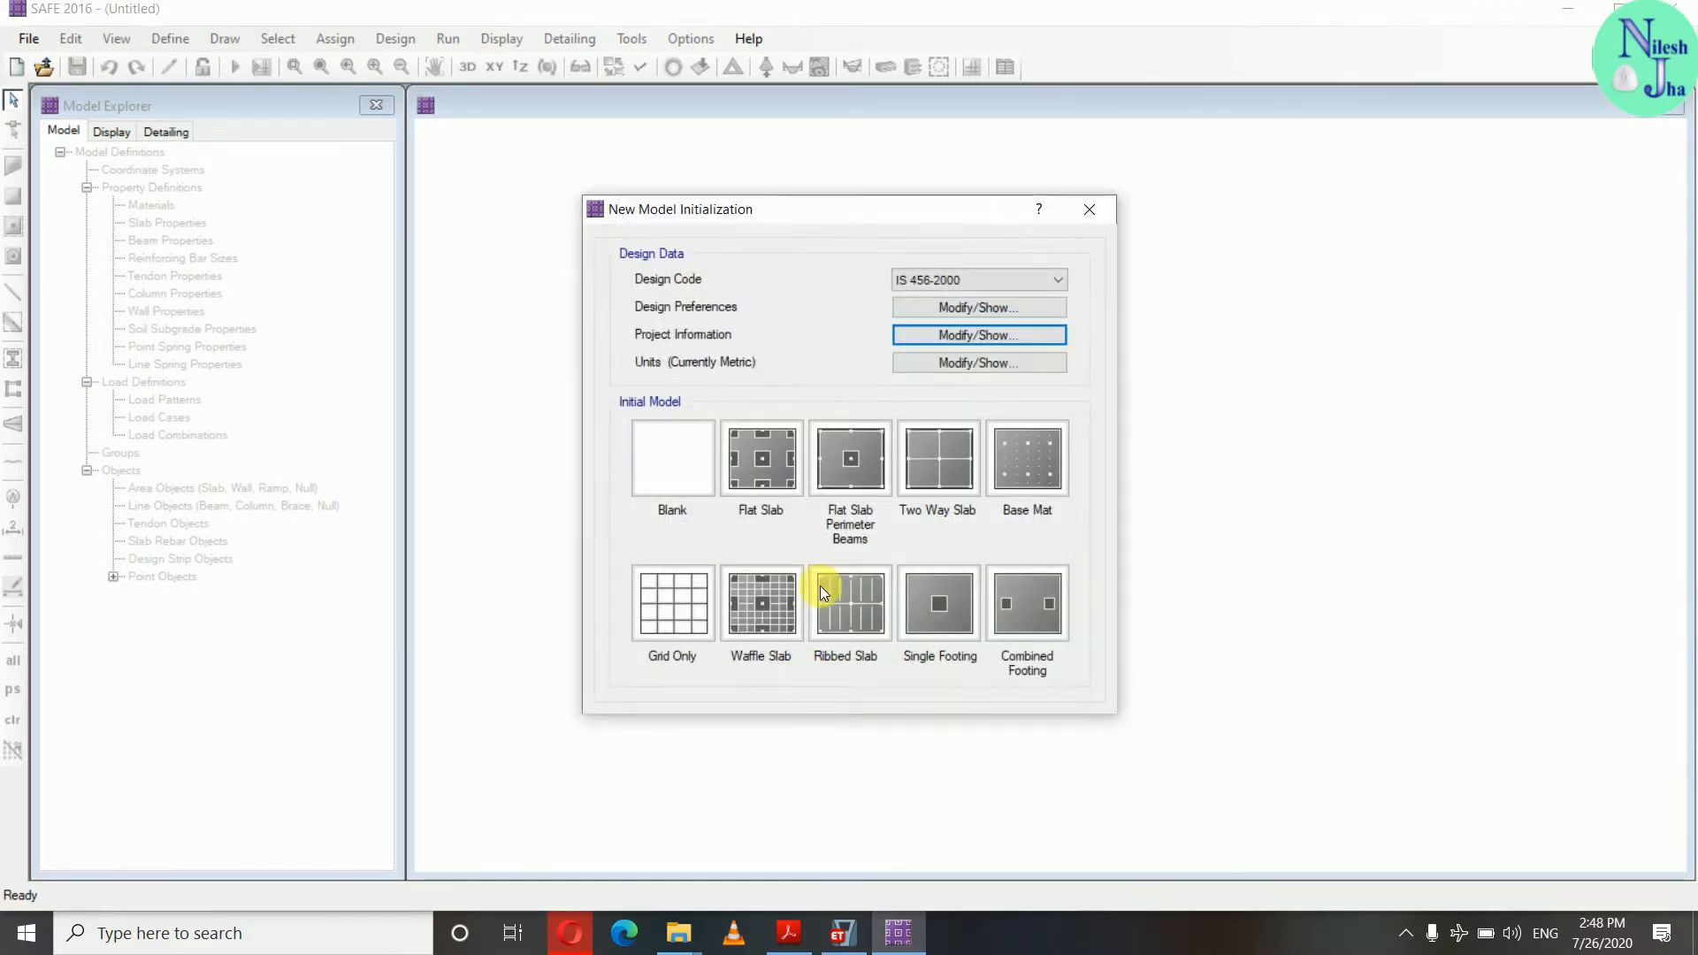
Set the model units to metric defaults with N, mm, C consistent units.
click(998, 362)
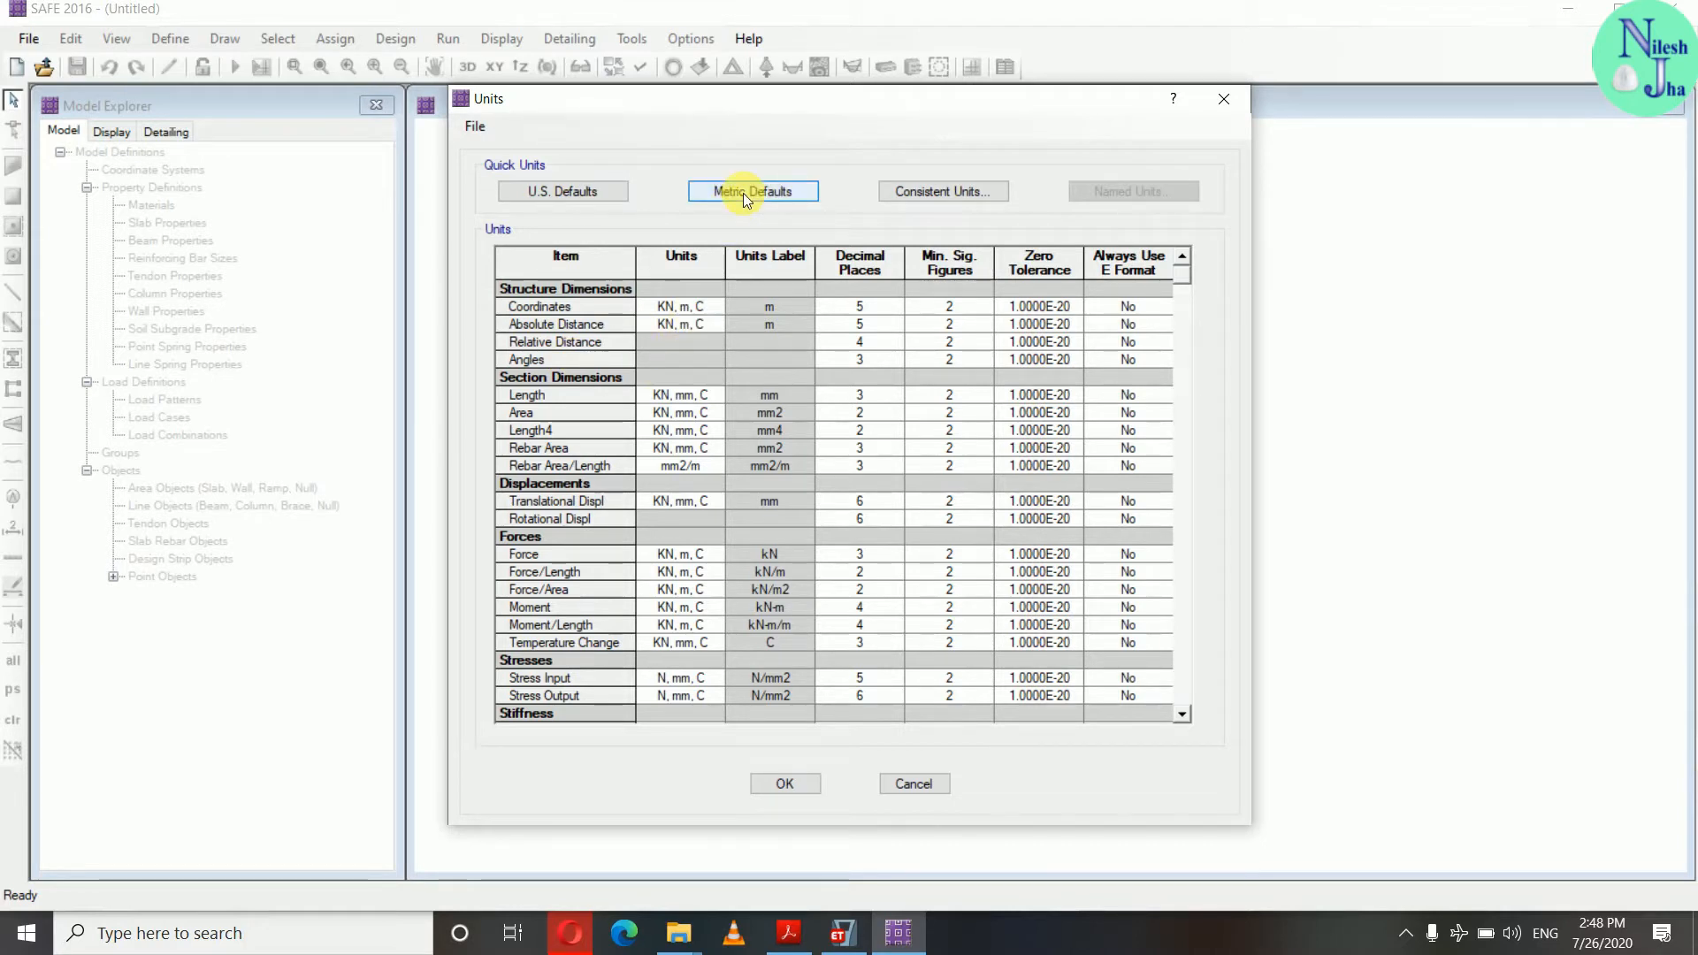
click(921, 193)
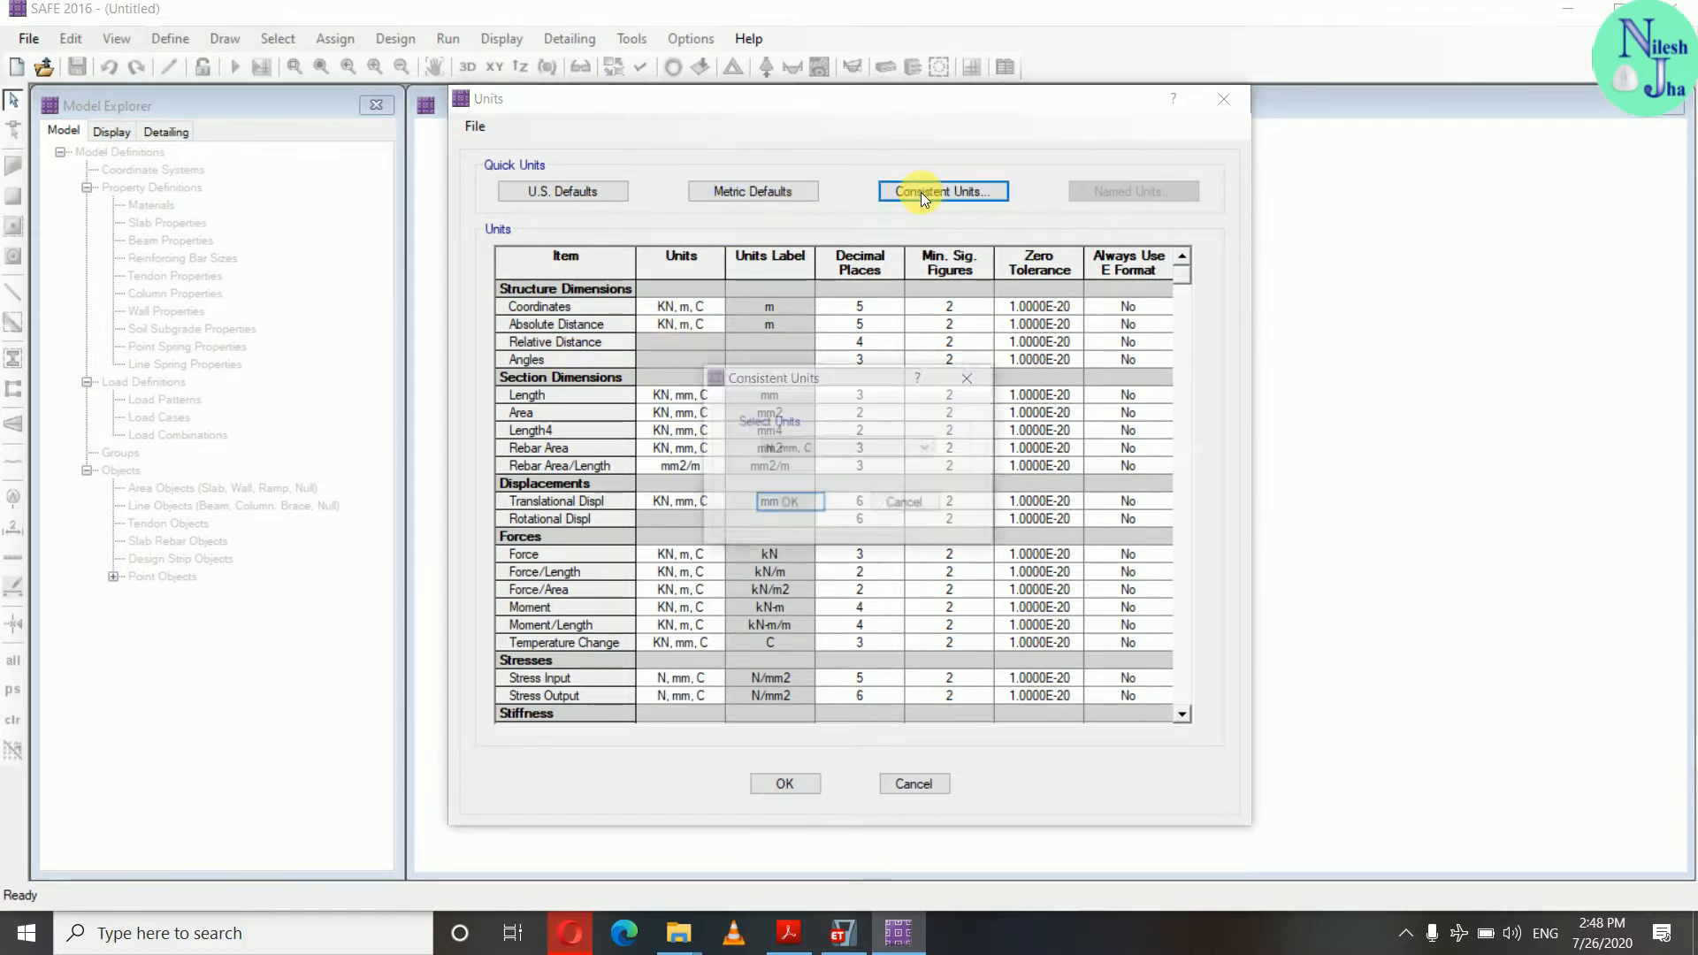
click(879, 455)
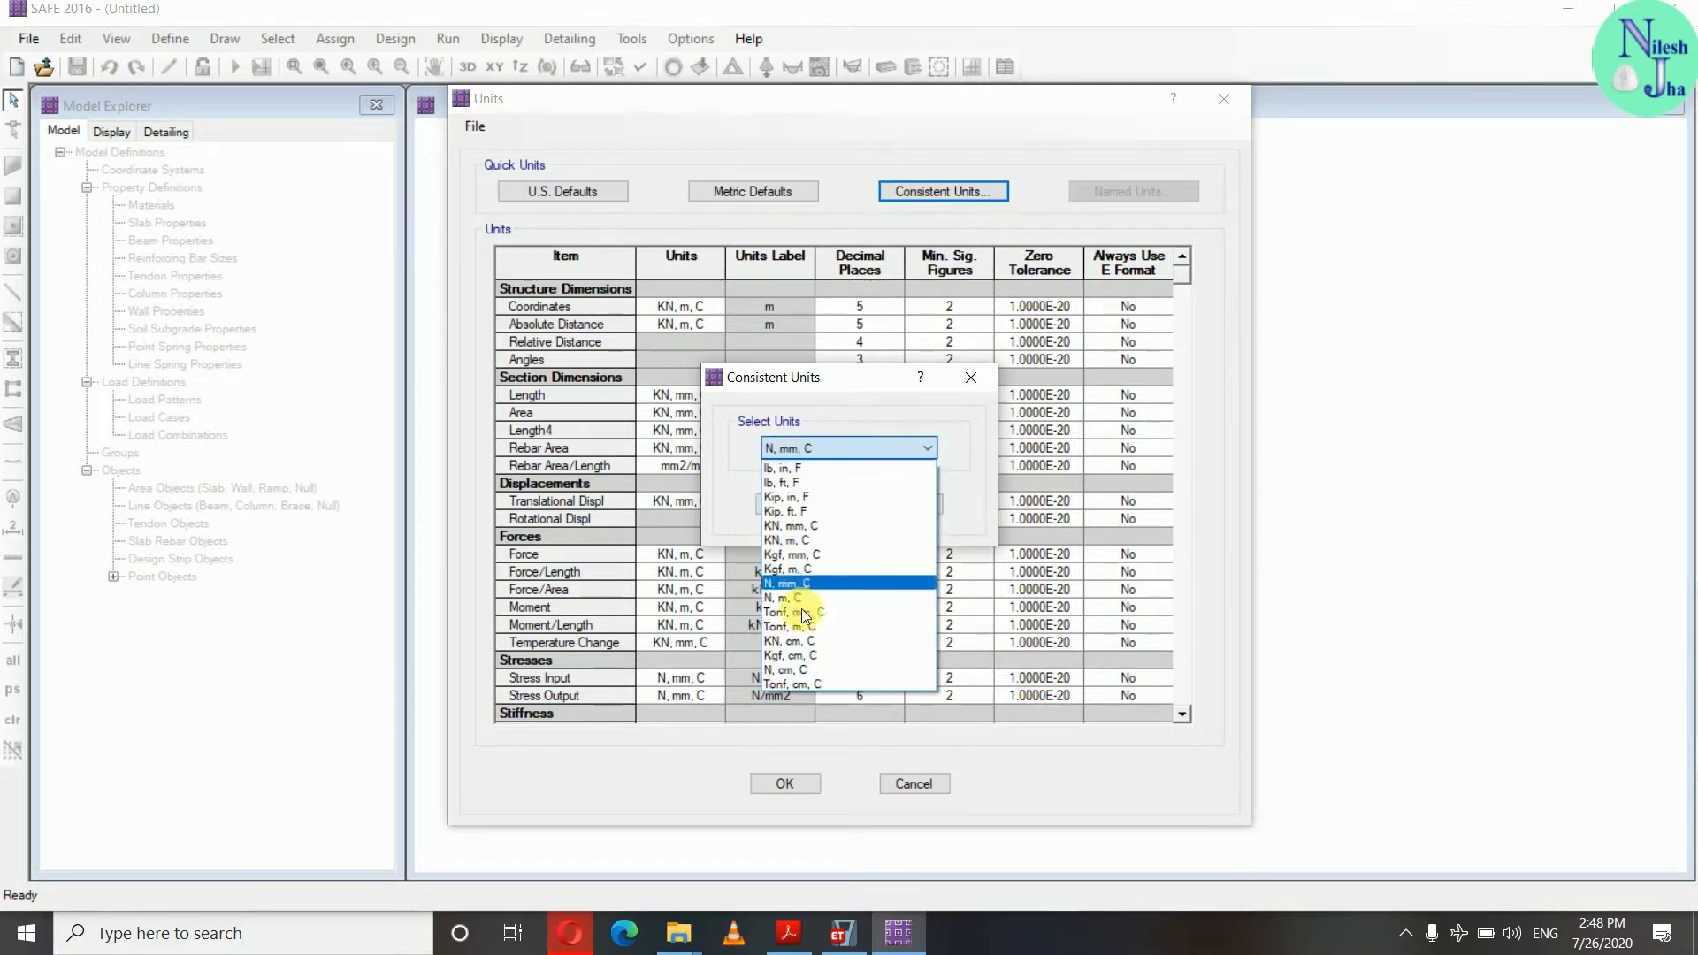
click(810, 447)
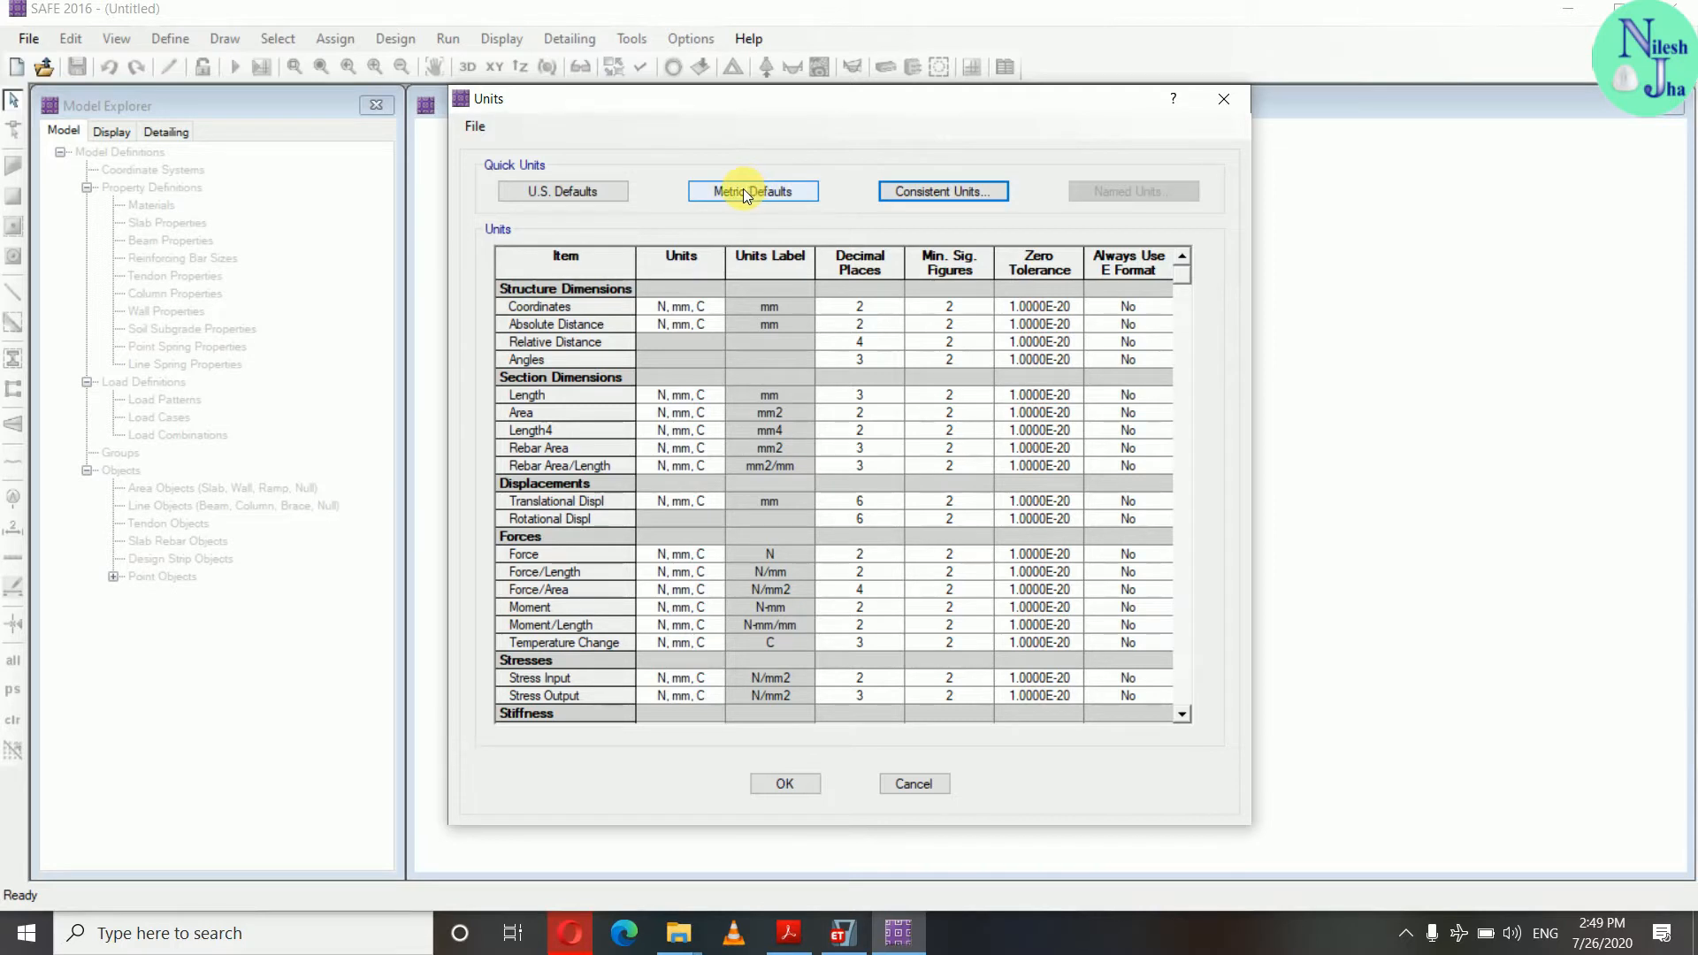
click(742, 190)
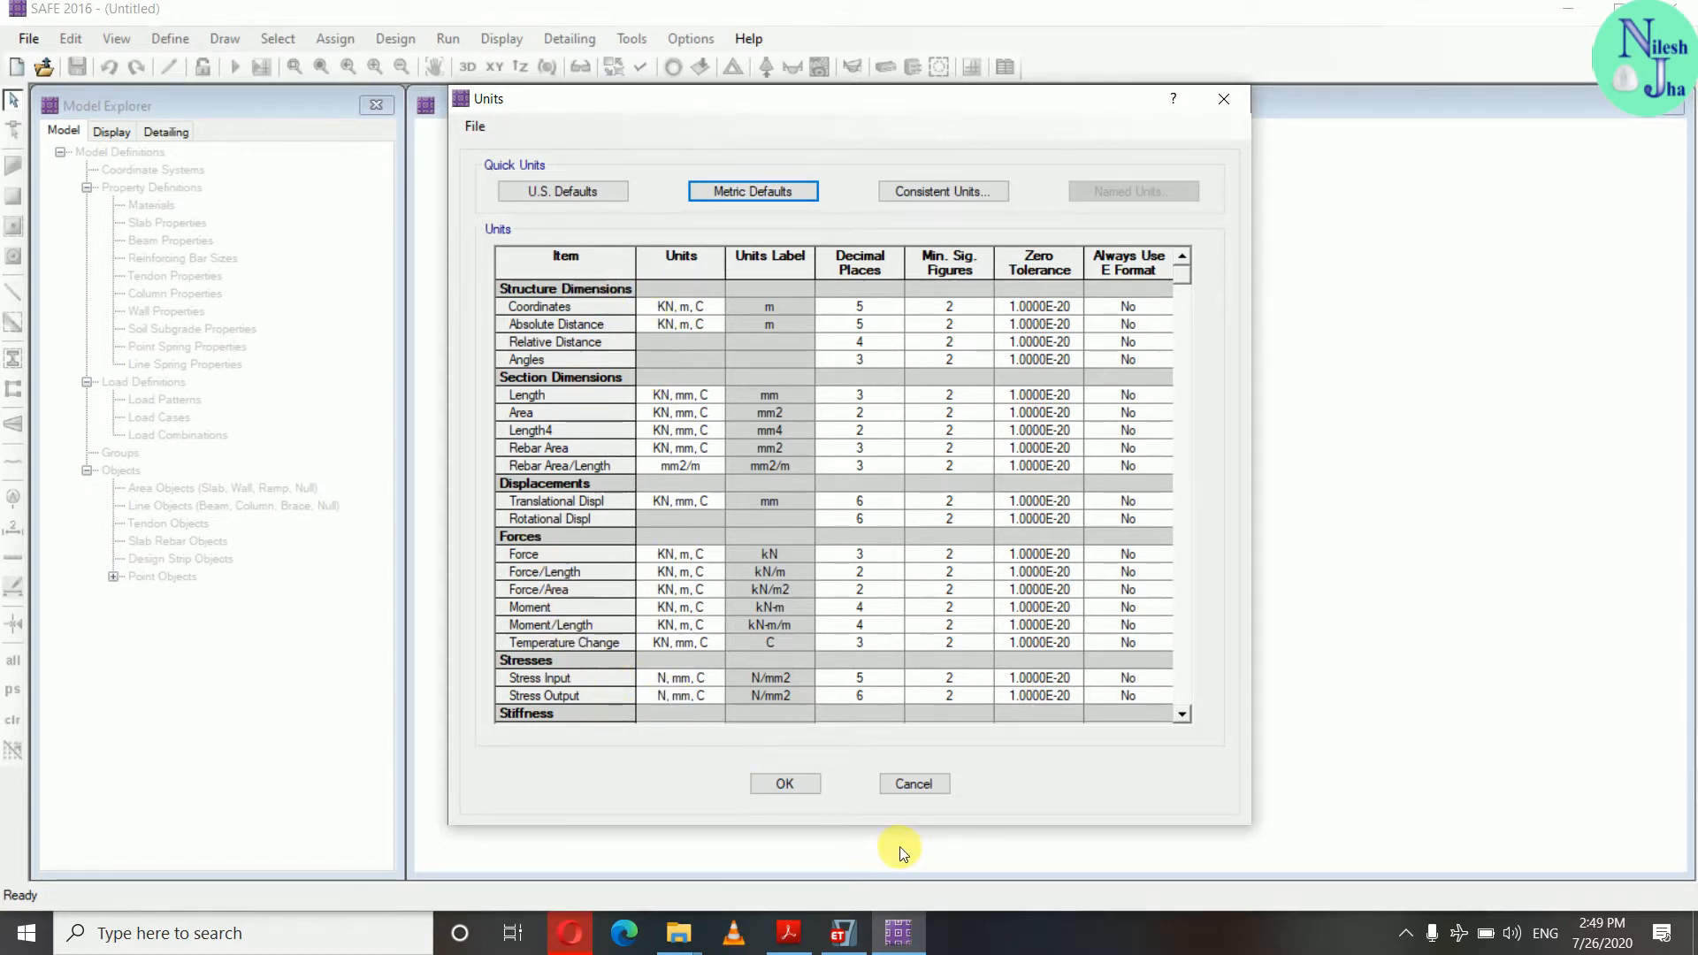
click(784, 781)
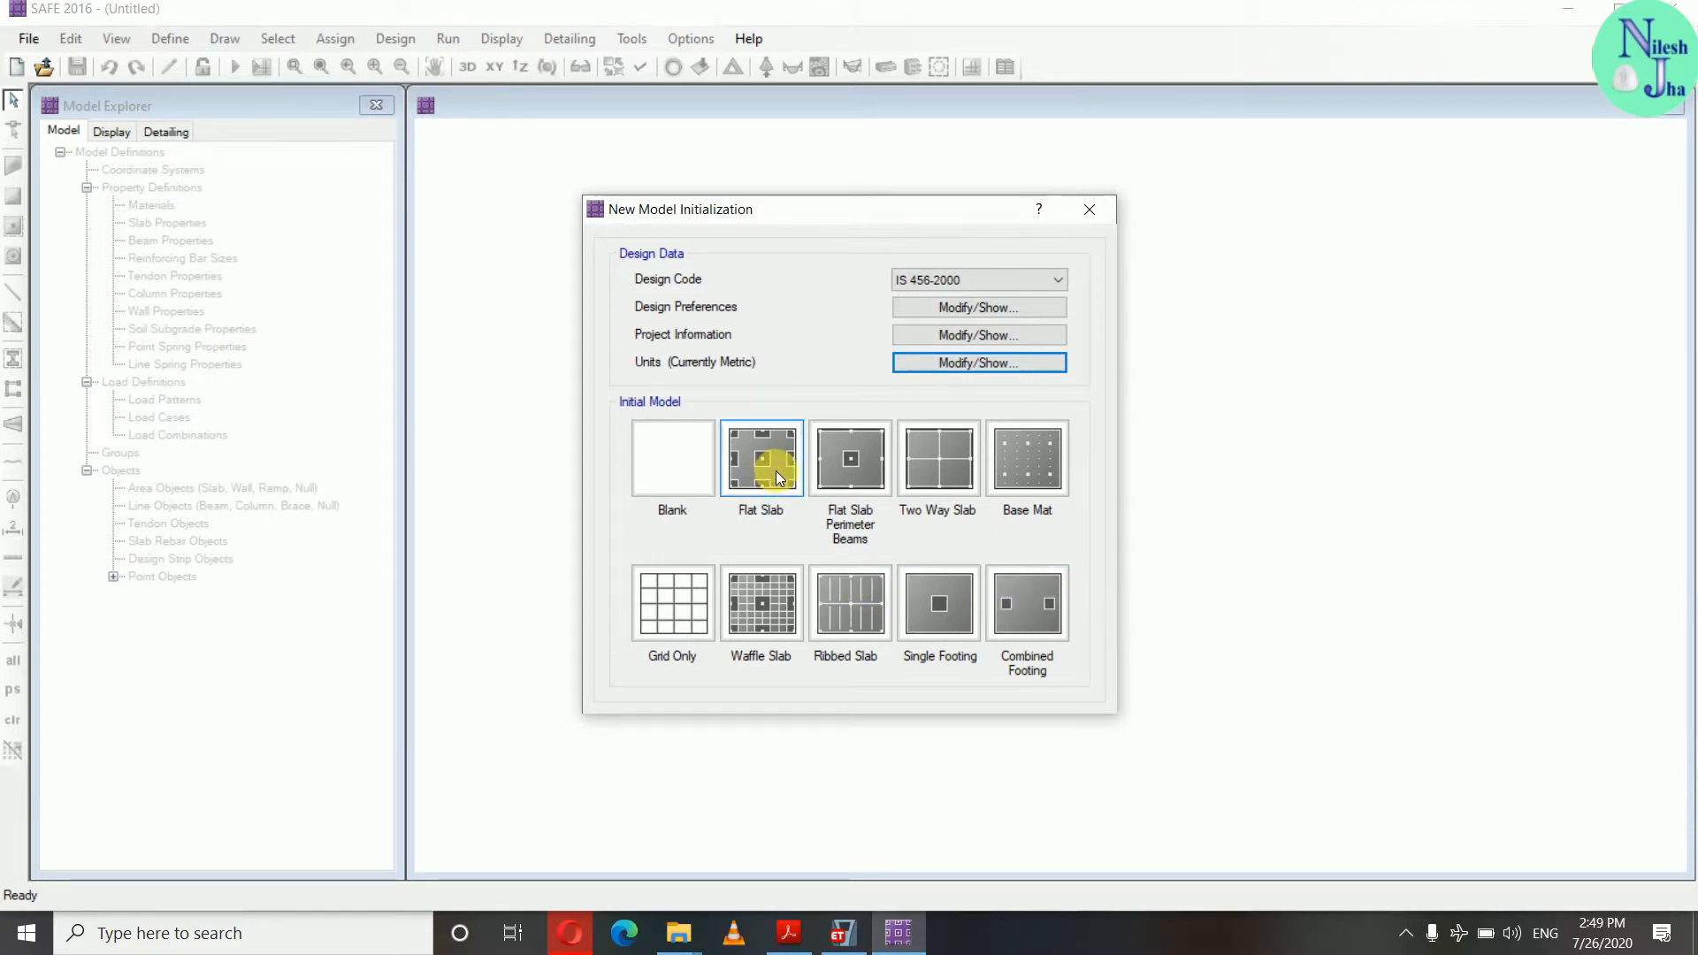
Create a grid-only model with 4 x 4 grid lines at 6 m spacing.
click(662, 590)
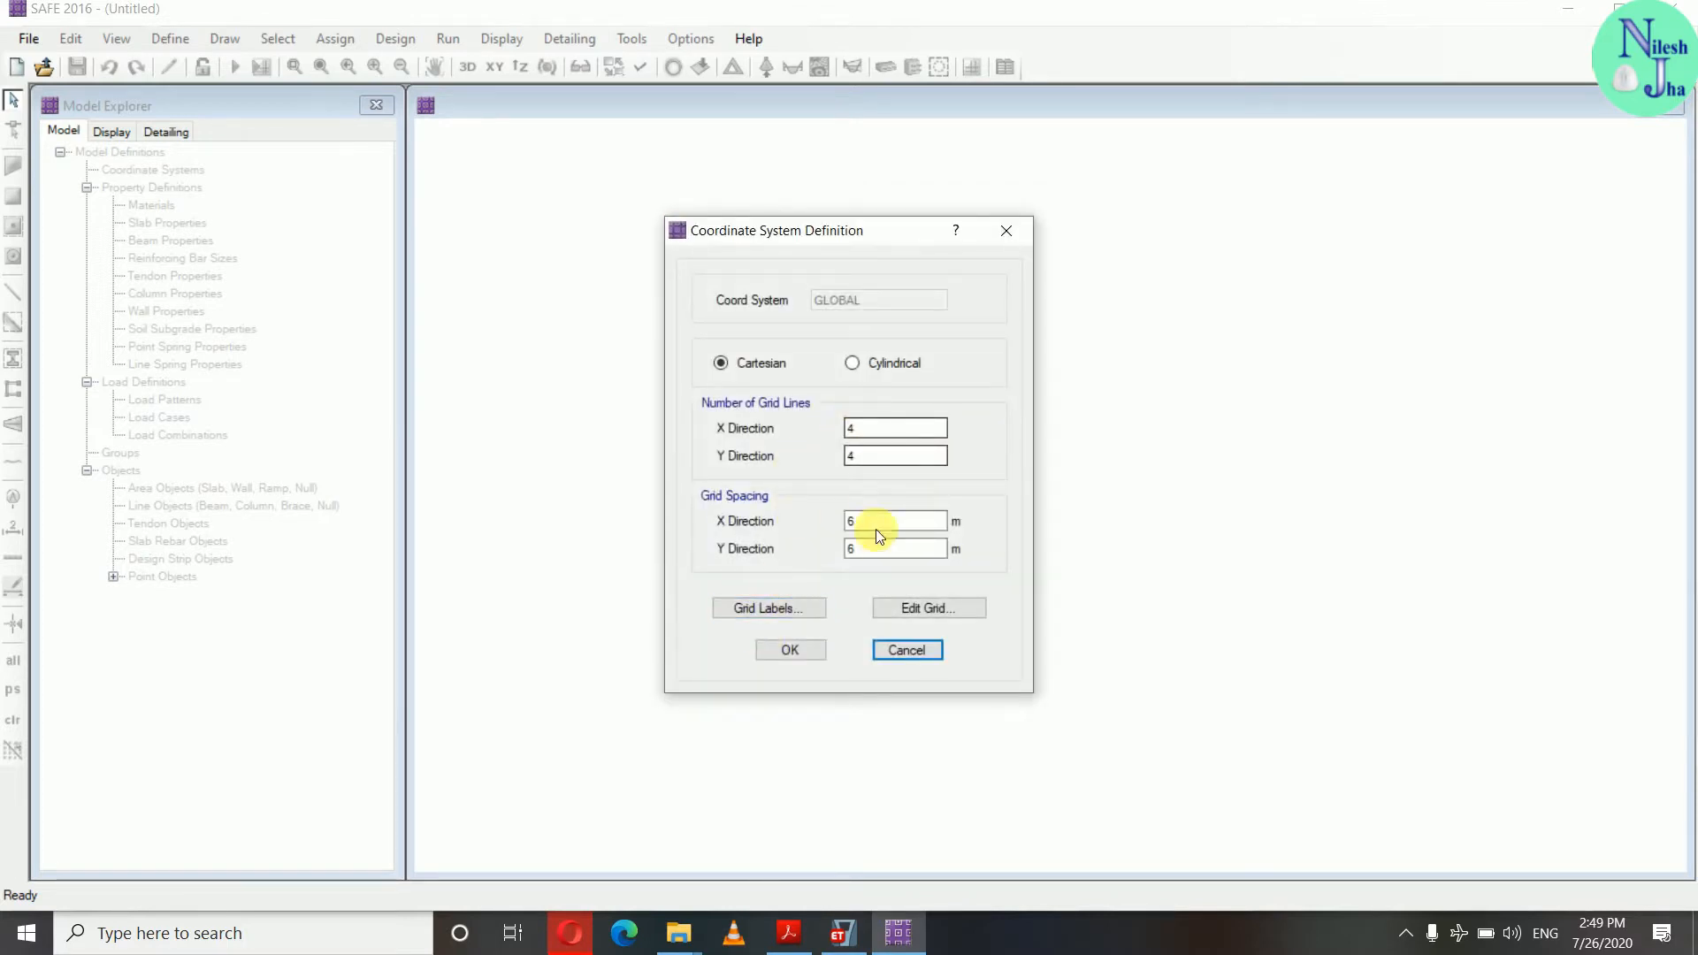
click(815, 650)
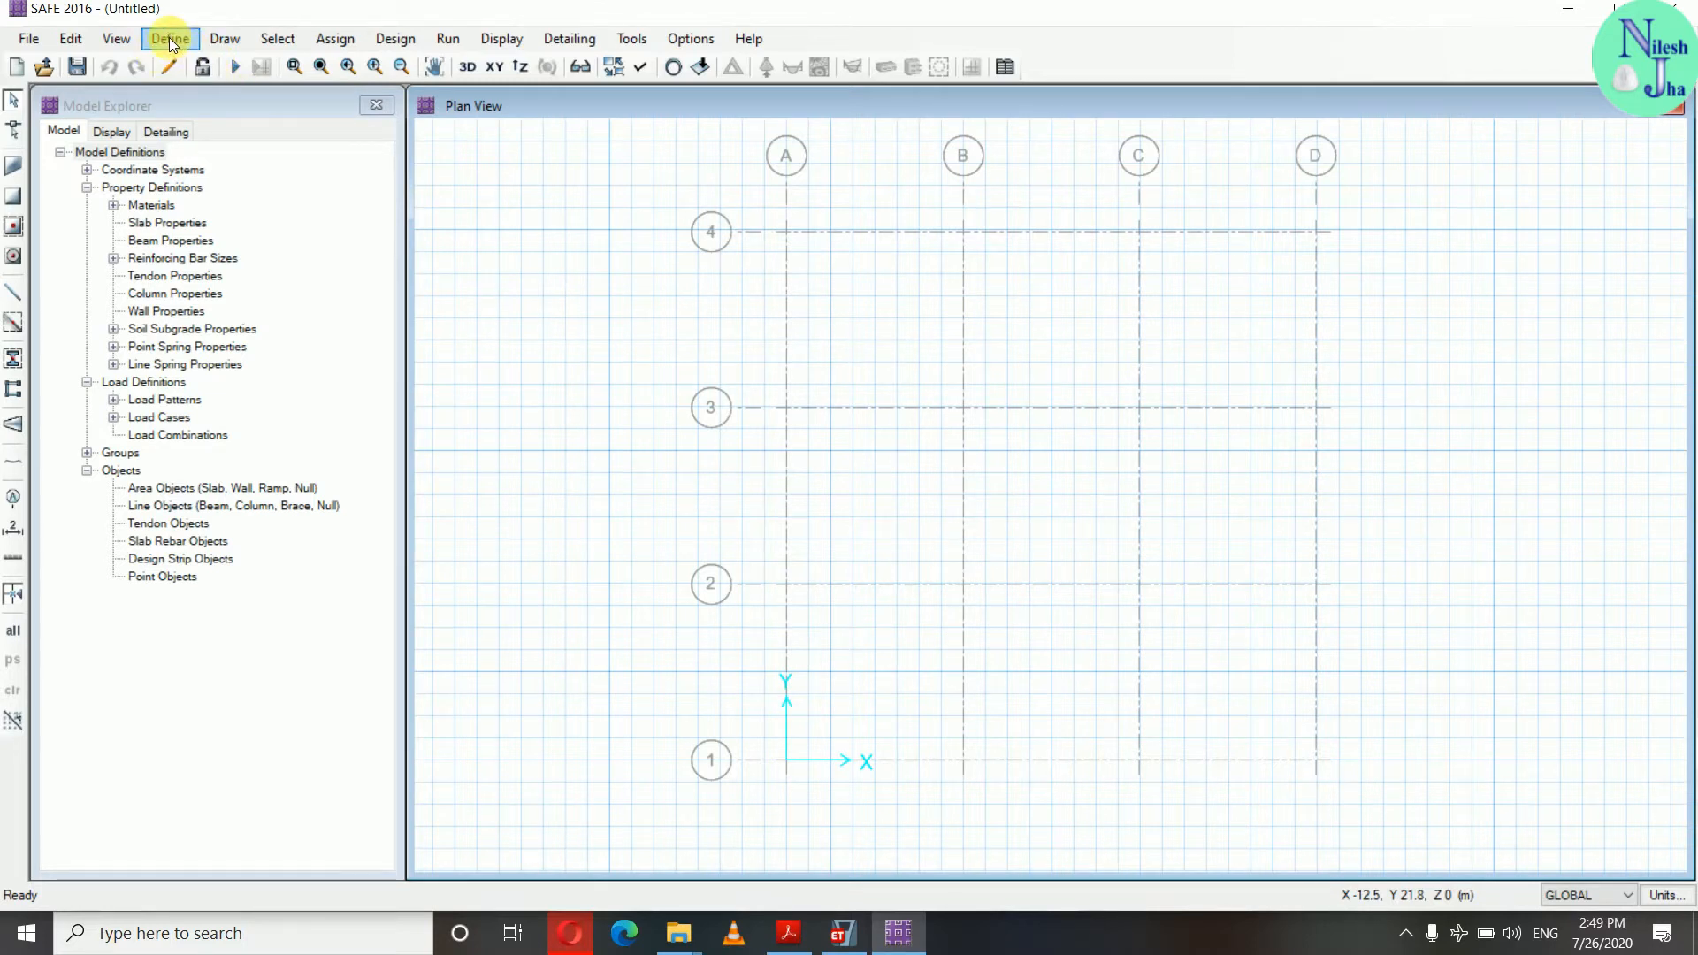
Add a new concrete material named M25.
click(171, 41)
click(186, 64)
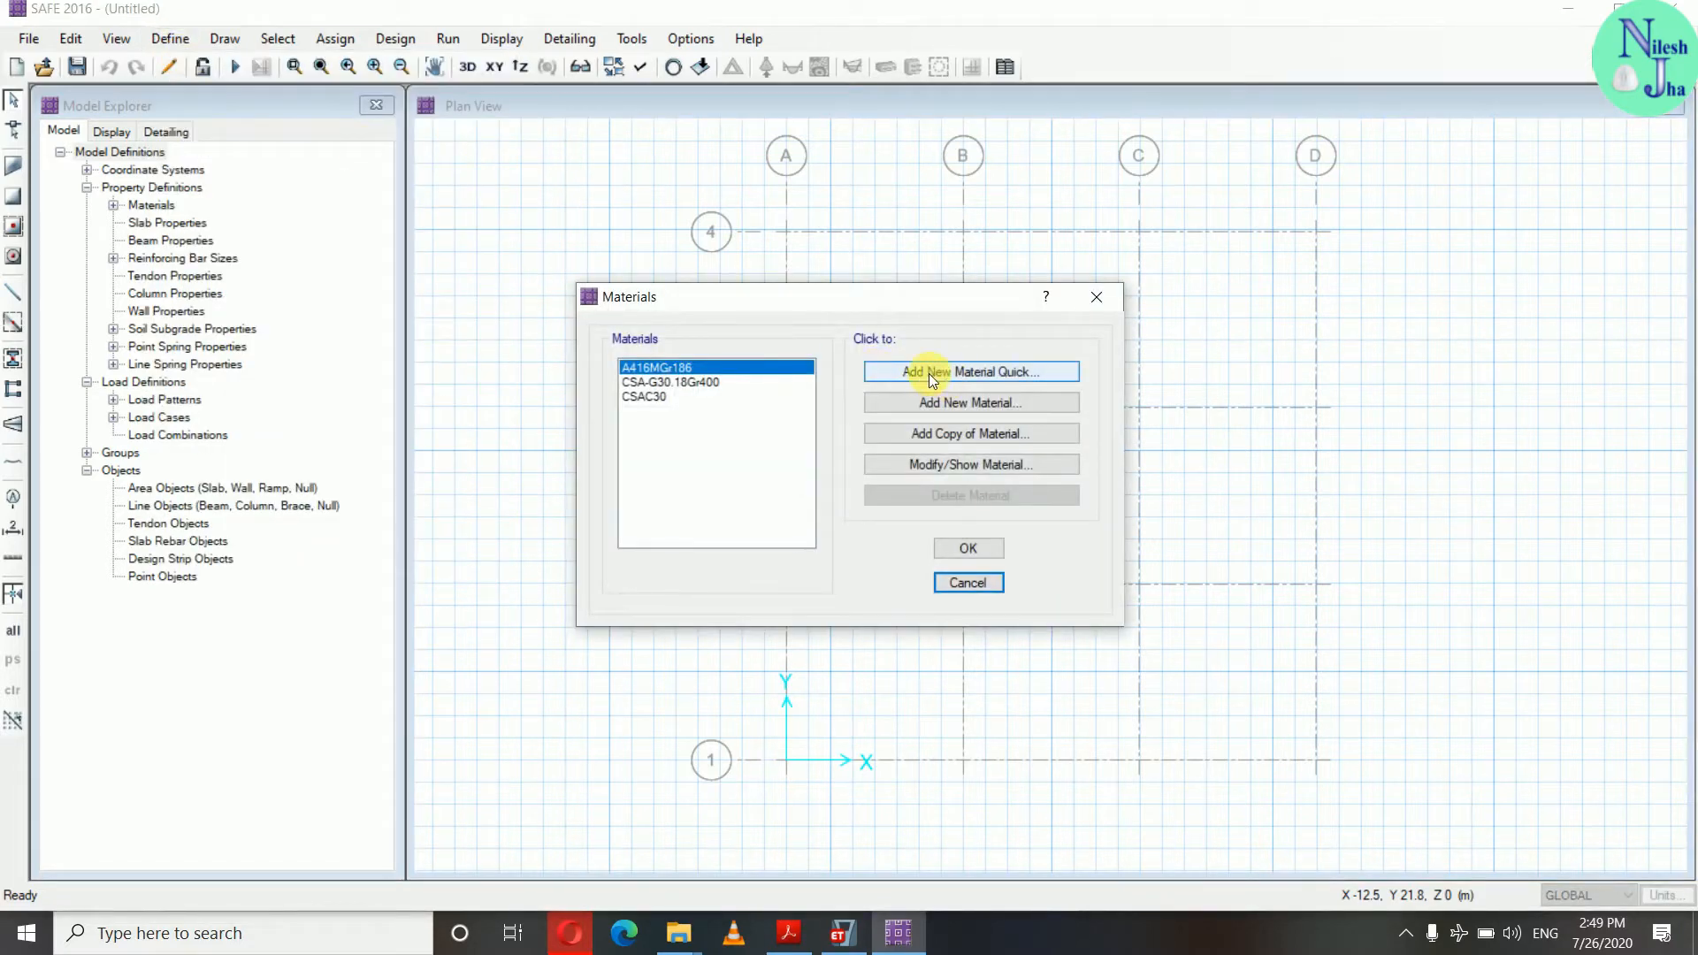
click(949, 403)
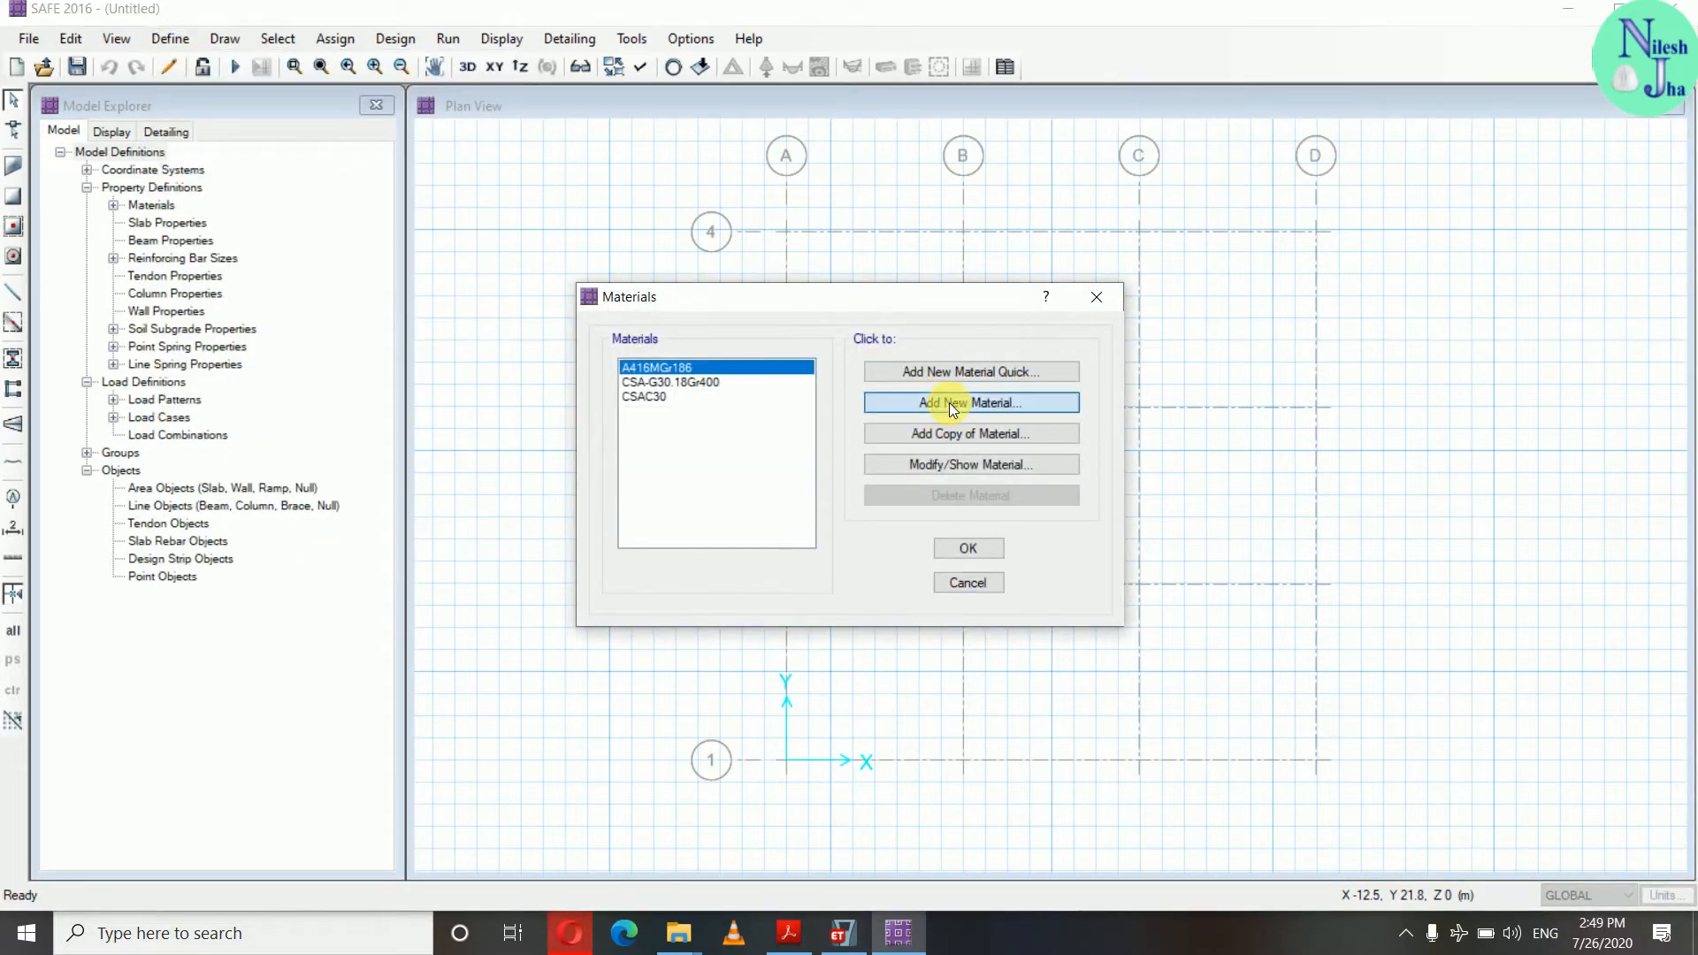
click(919, 196)
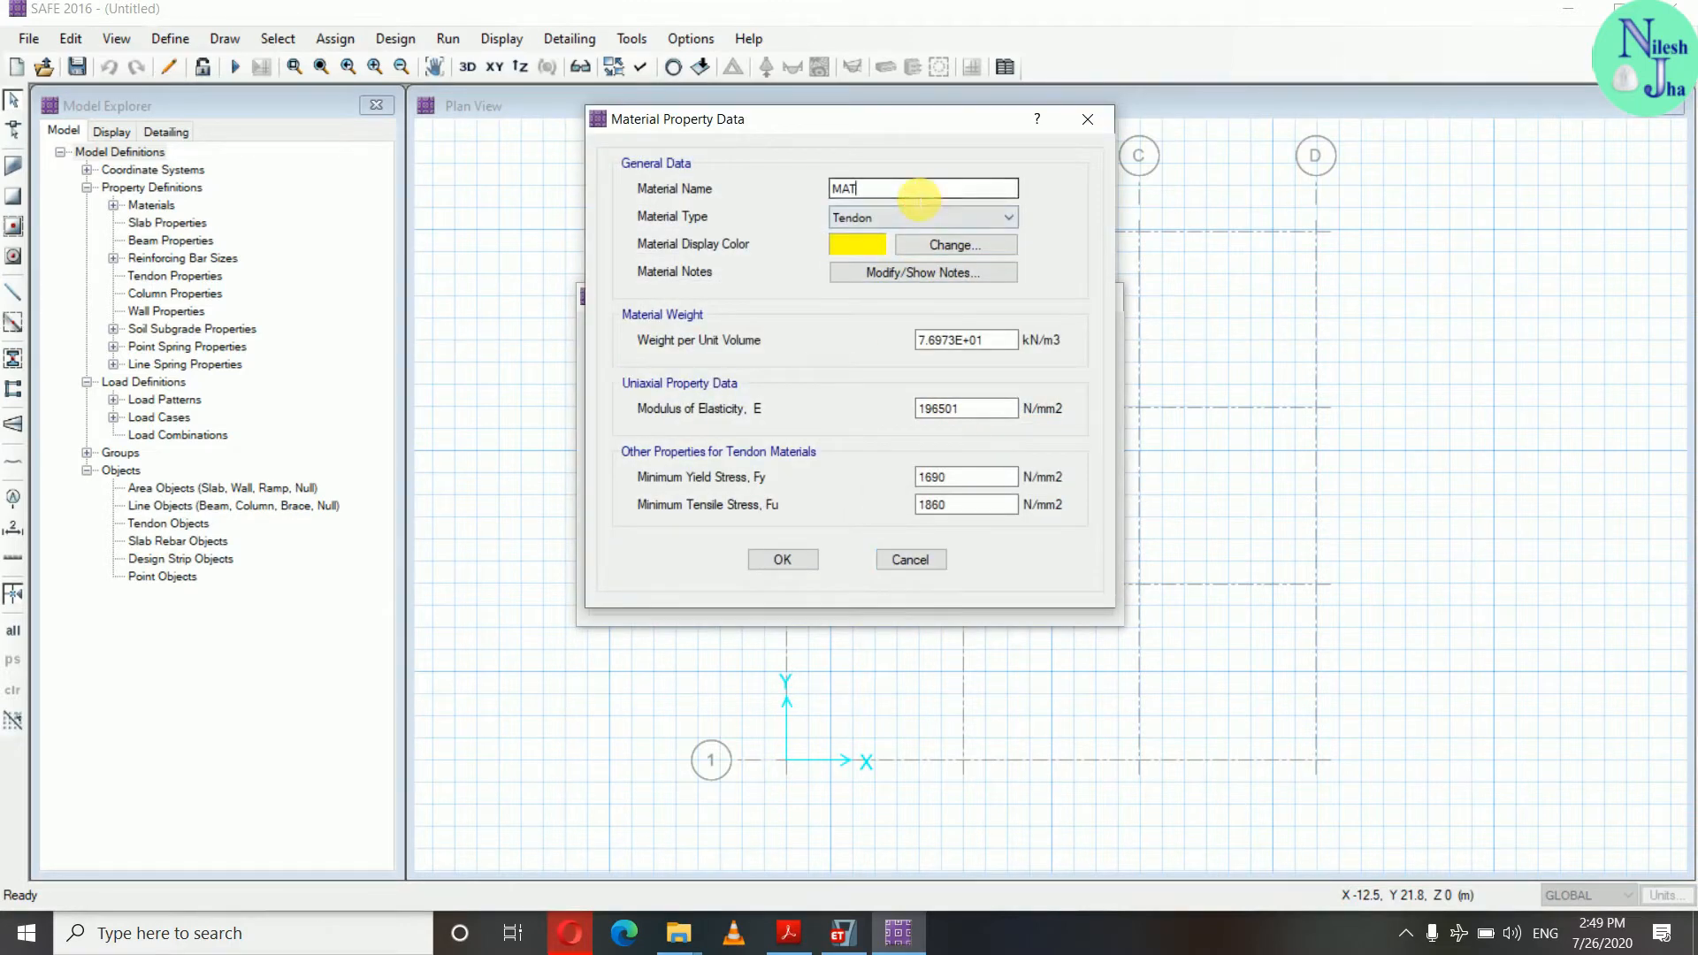
key(BackSpace)
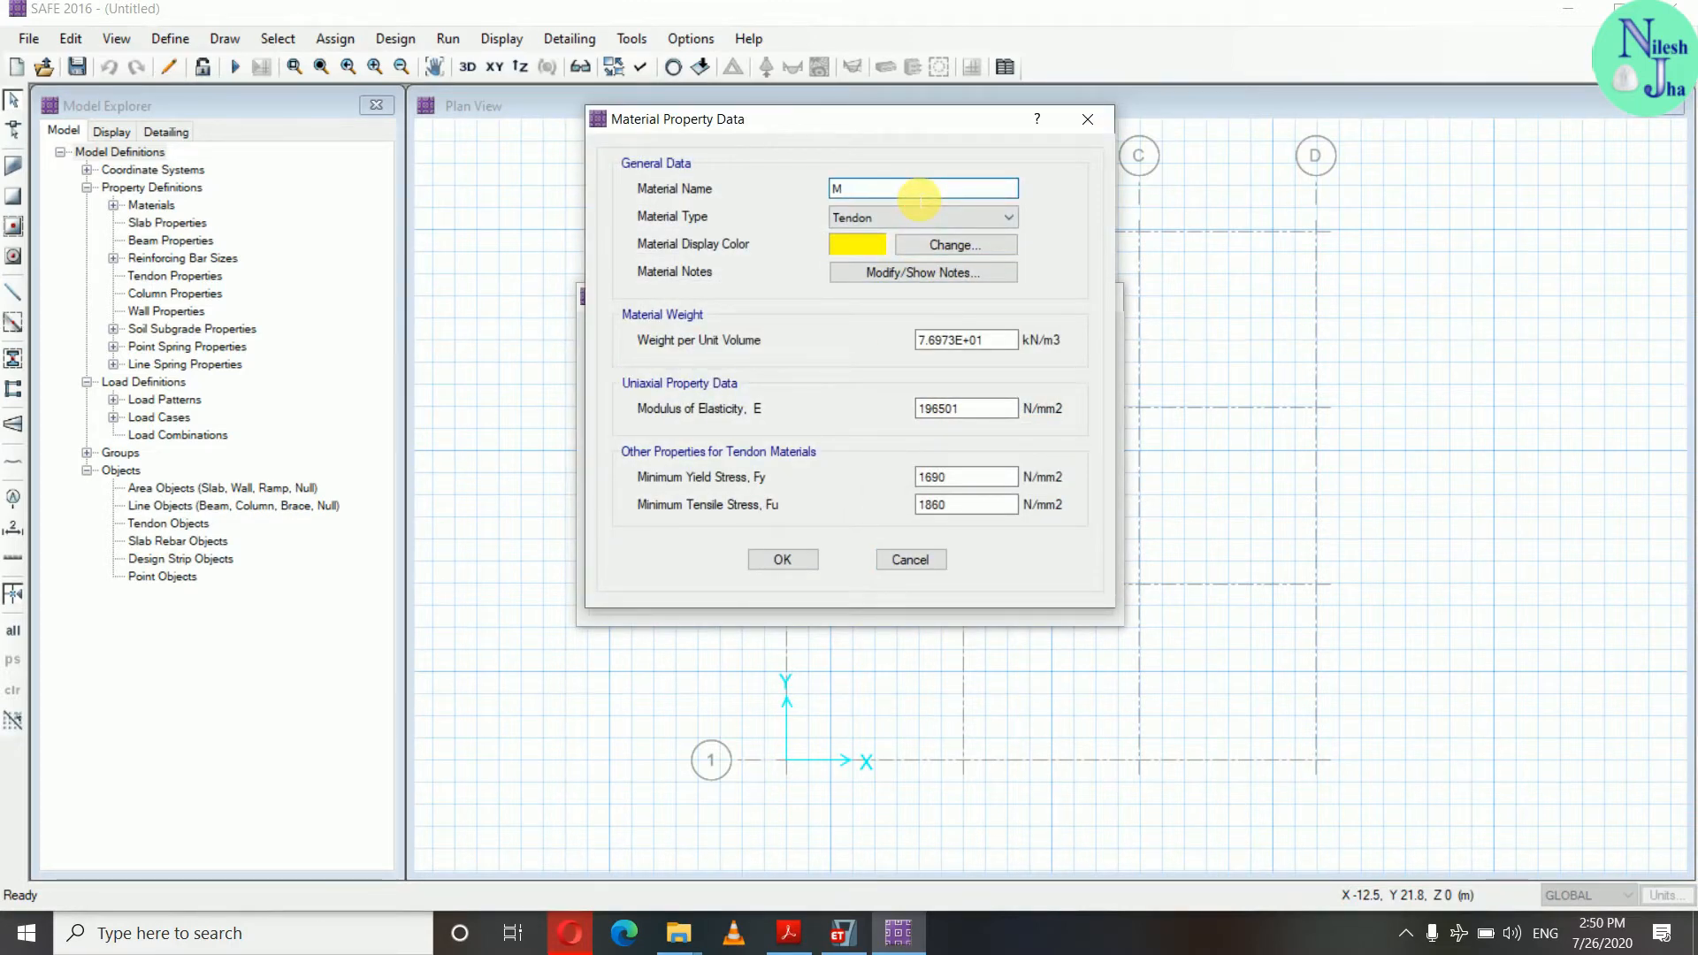
text(25)
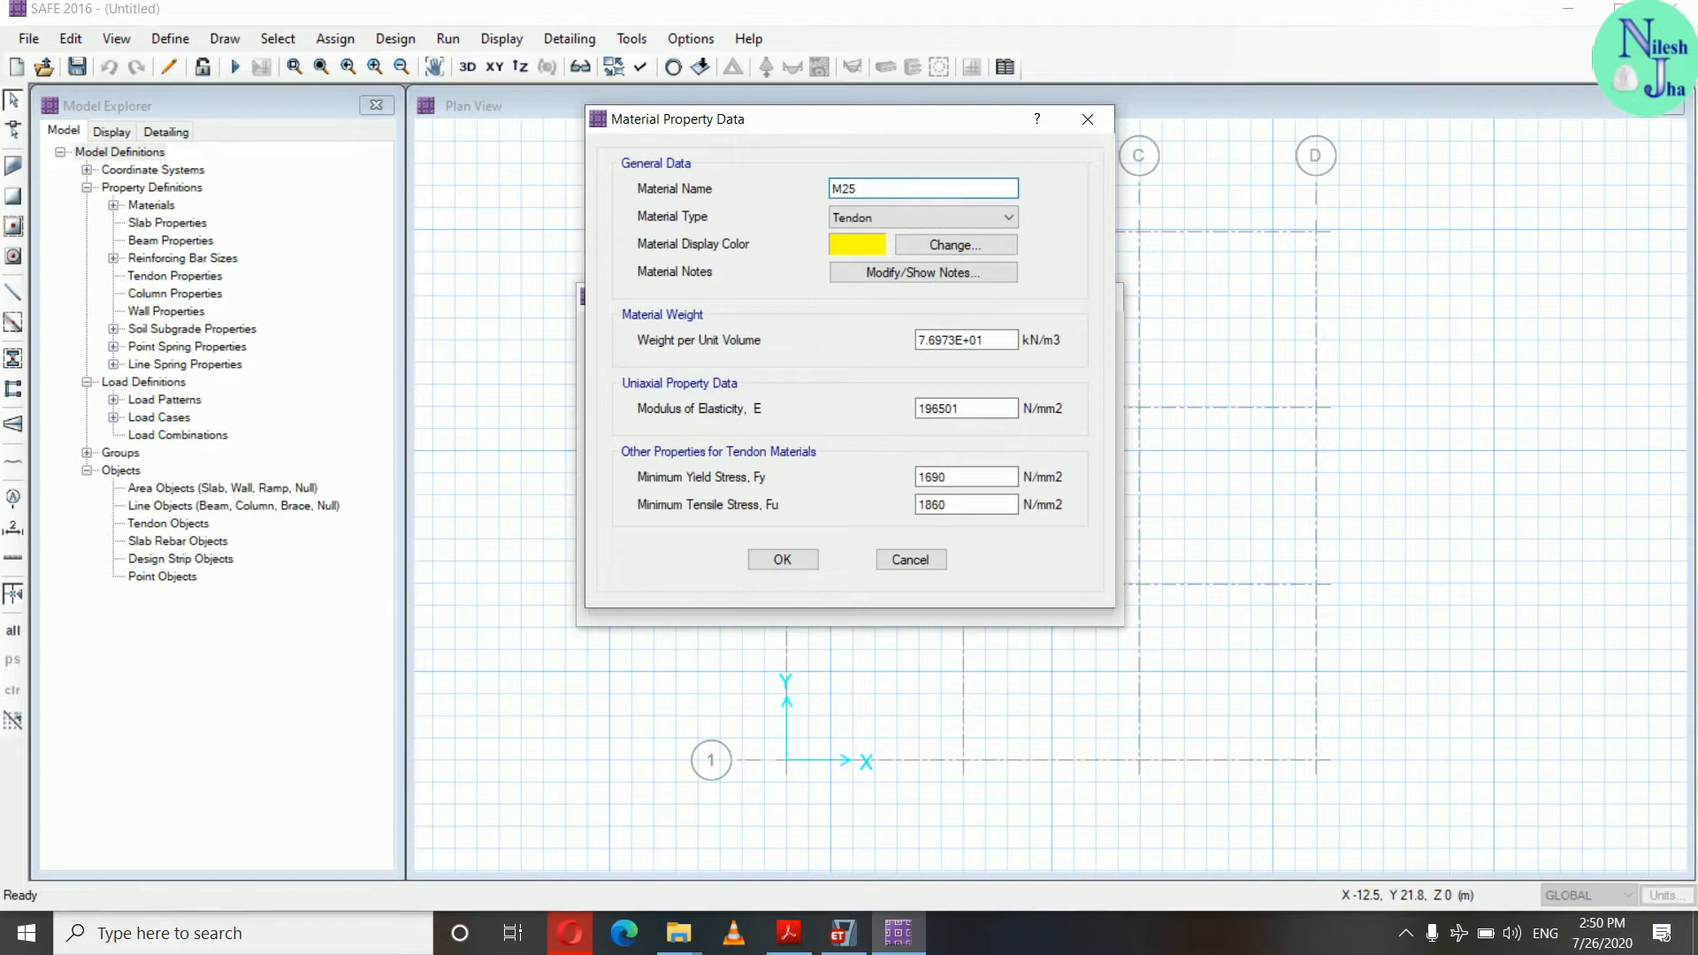
click(946, 212)
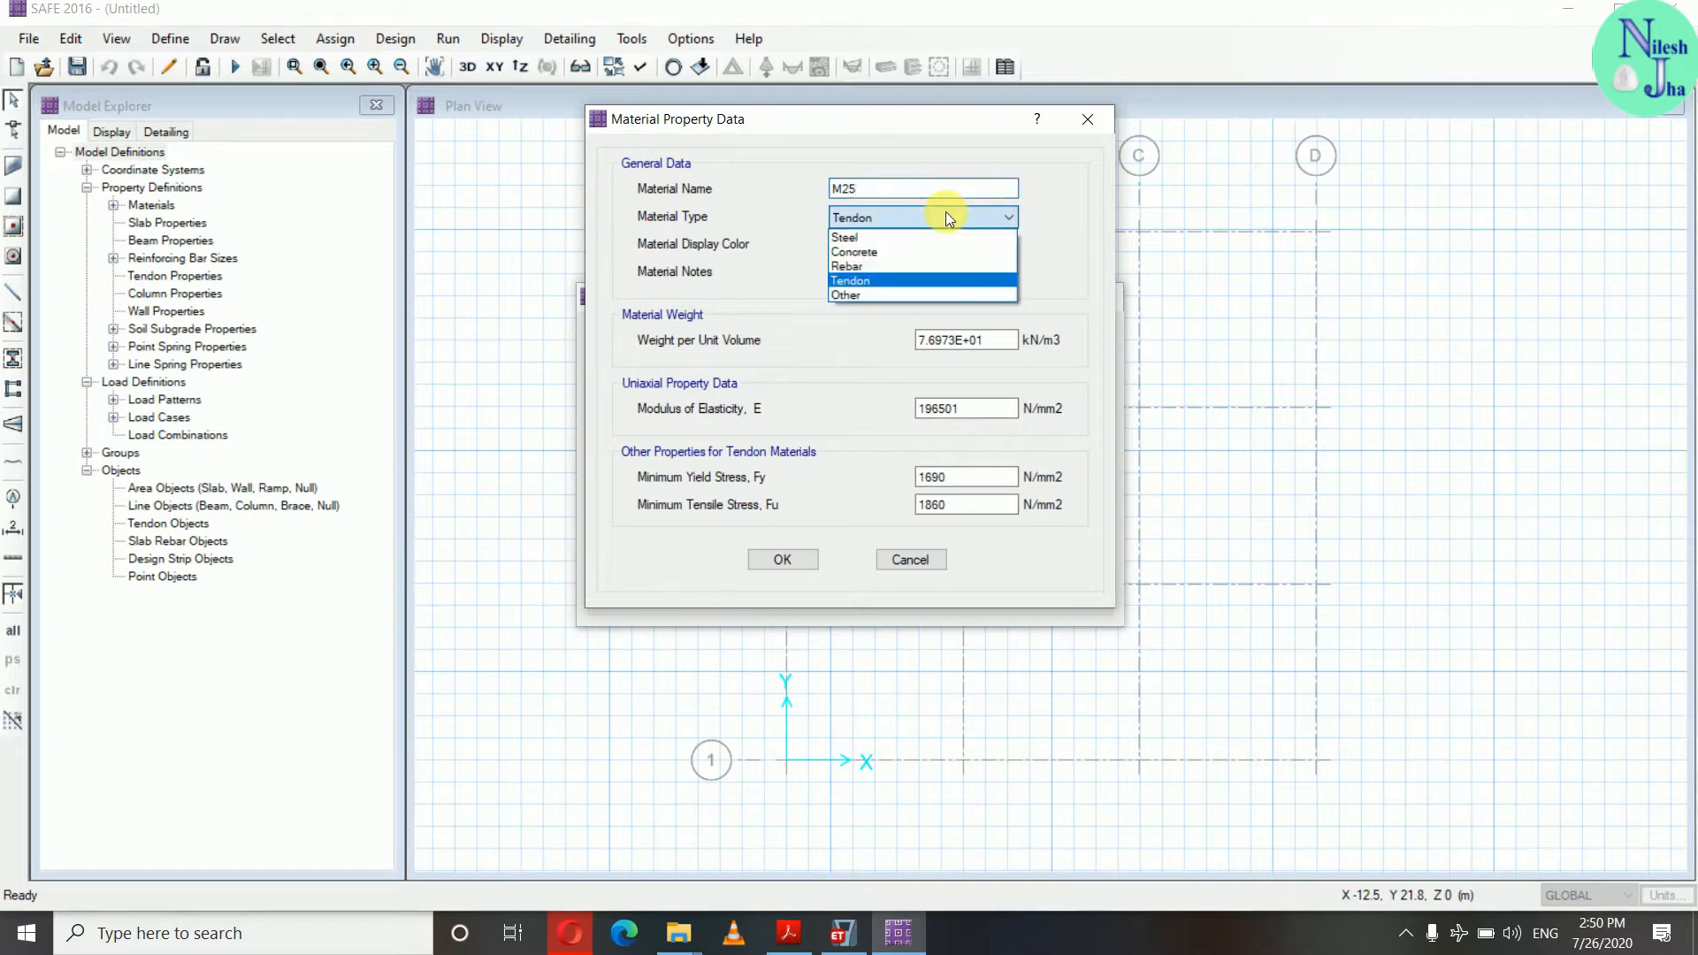
click(872, 252)
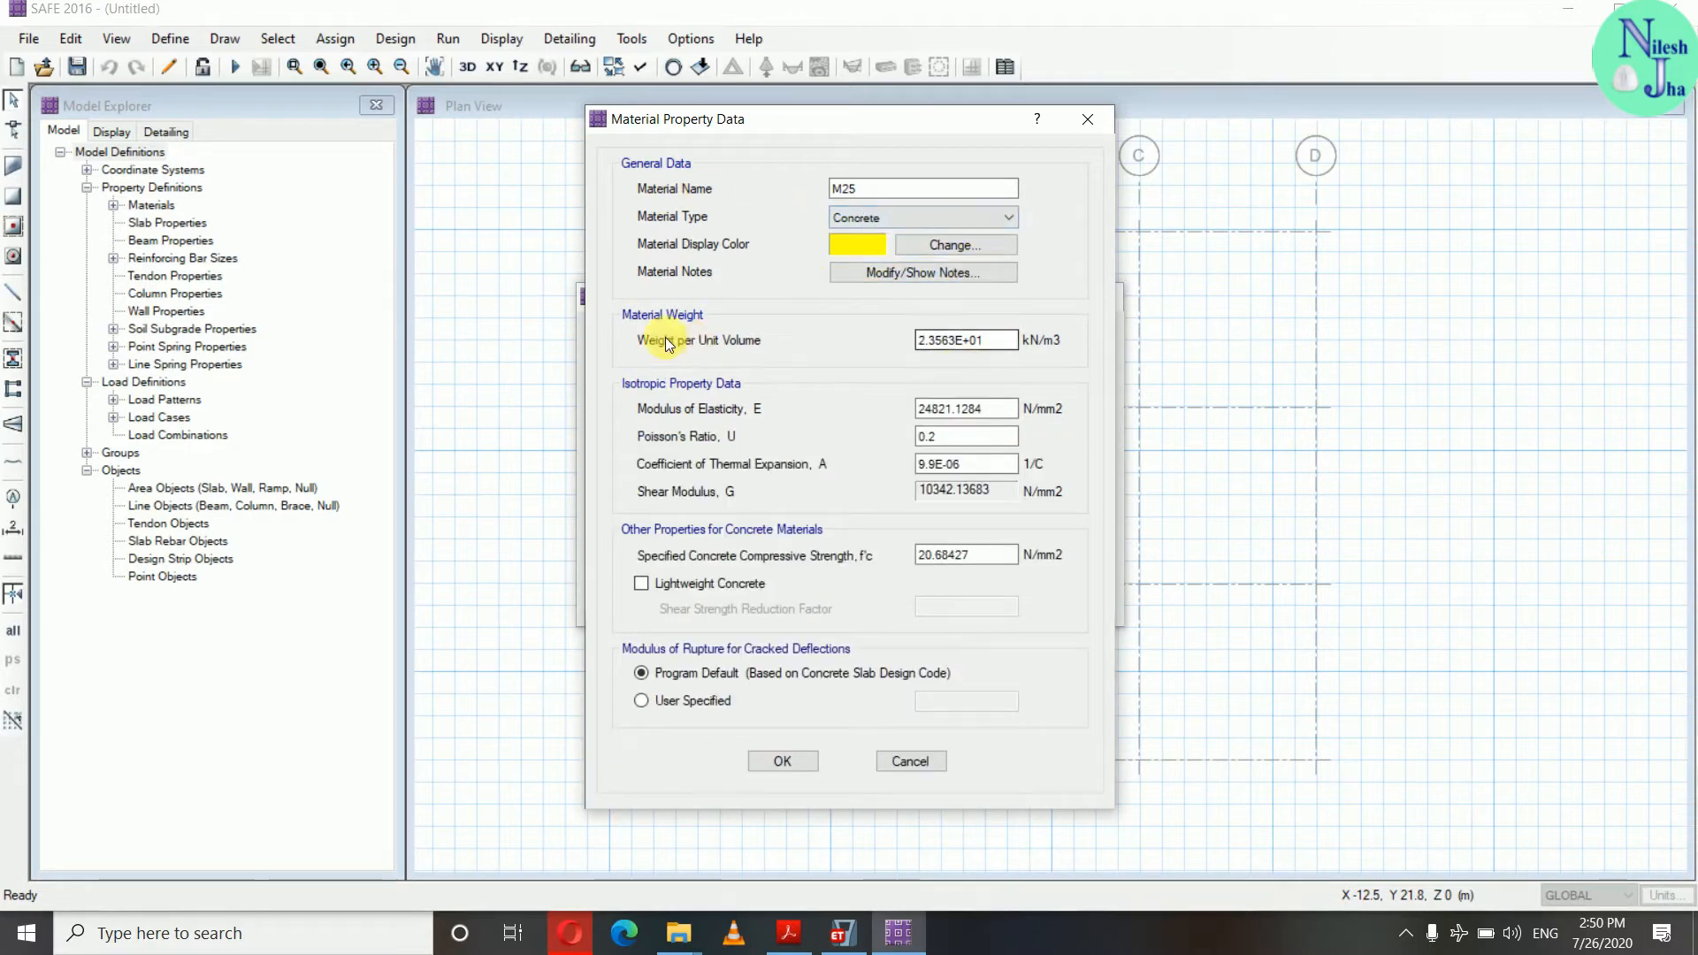
Give M25 unit weight 25, f'c 25 and E = 5000*(25)^0.5, which evaluates to 25000 N/mm2.
click(996, 341)
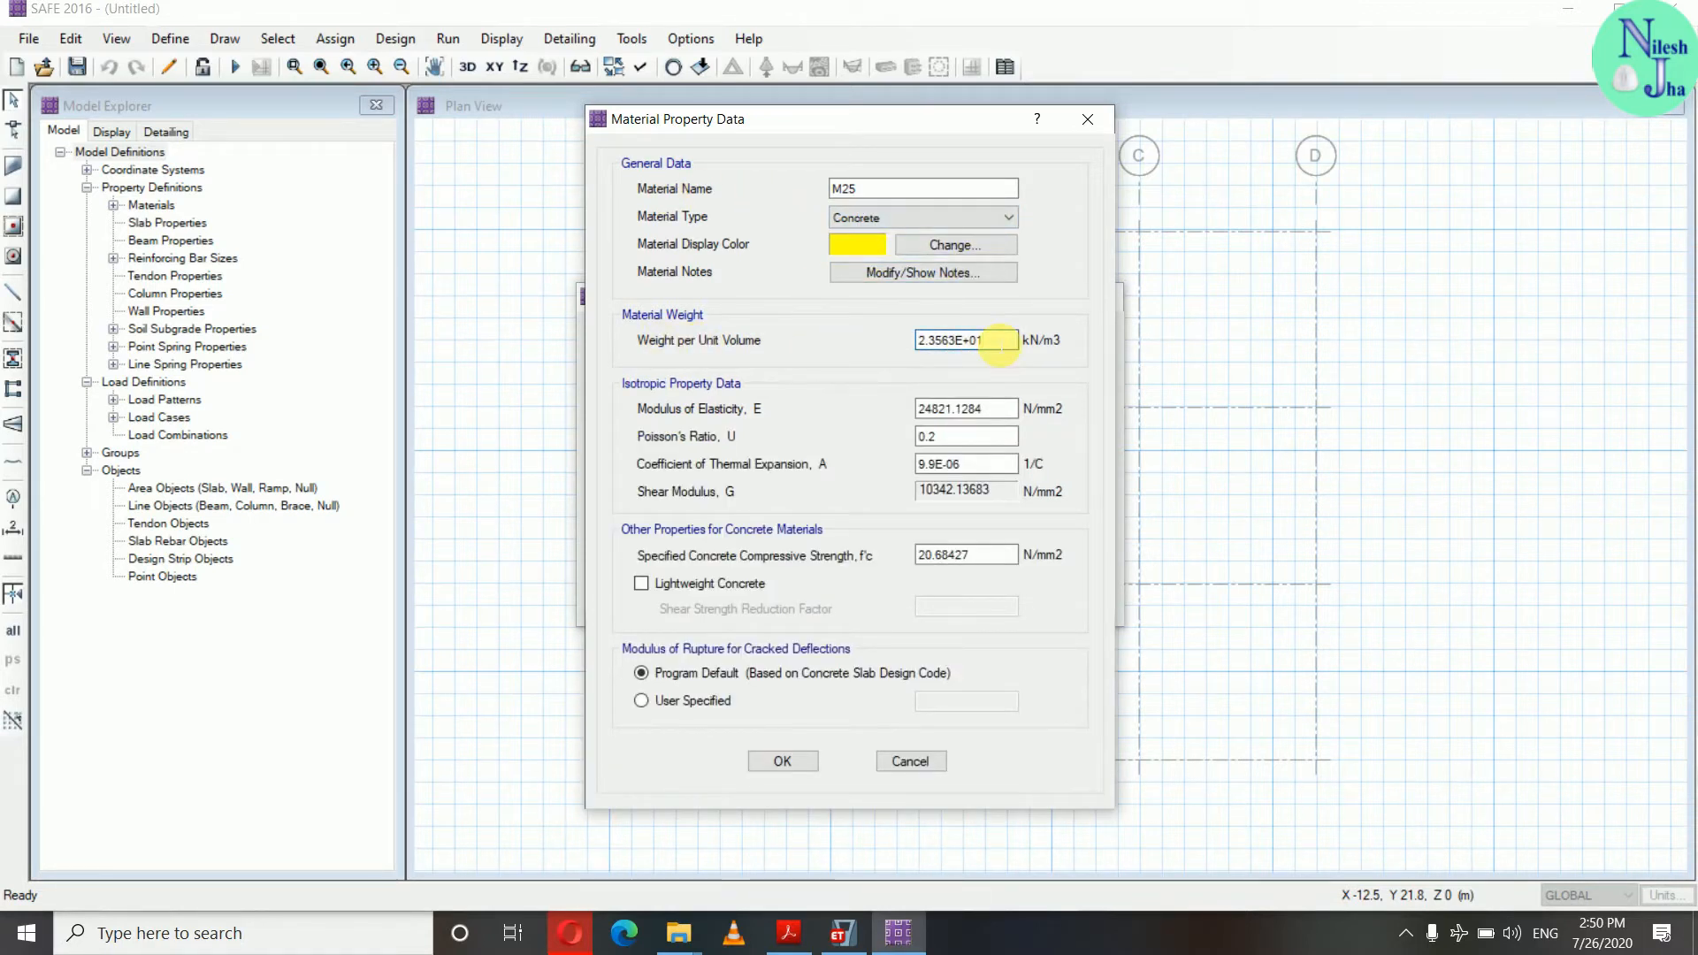
key(BackSpace)
key(BackSpace)
key(BackSpace)
key(BackSpace)
key(BackSpace)
key(BackSpace)
key(BackSpace)
key(BackSpace)
key(BackSpace)
key(BackSpace)
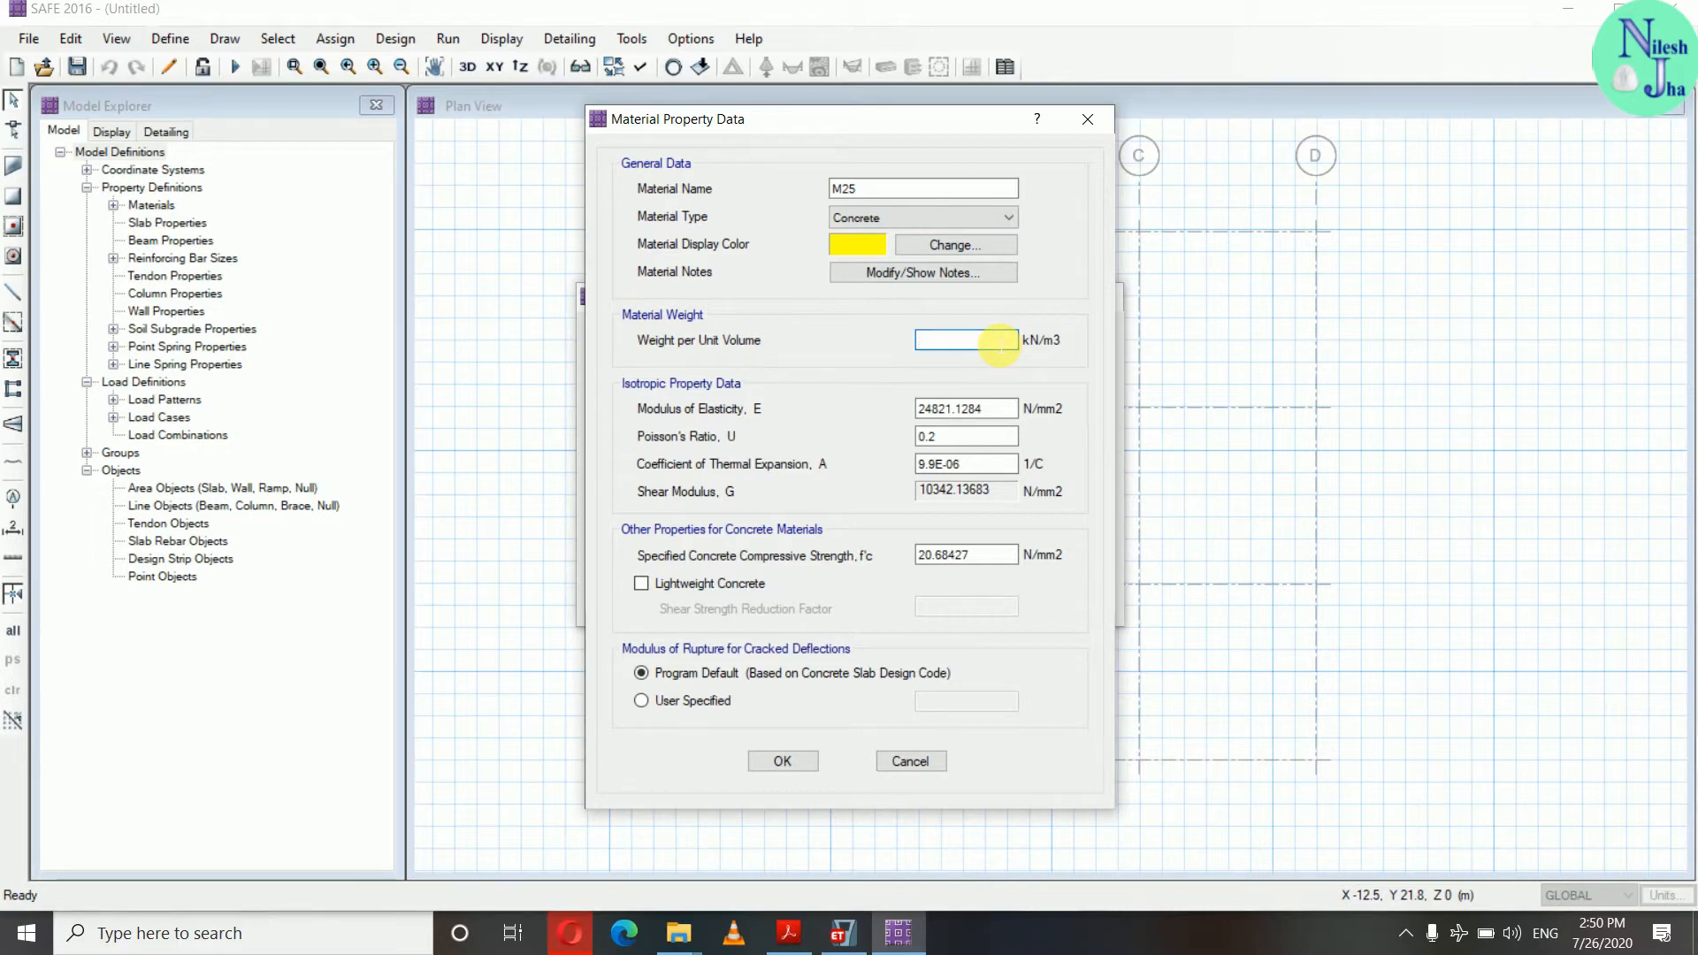
text(25)
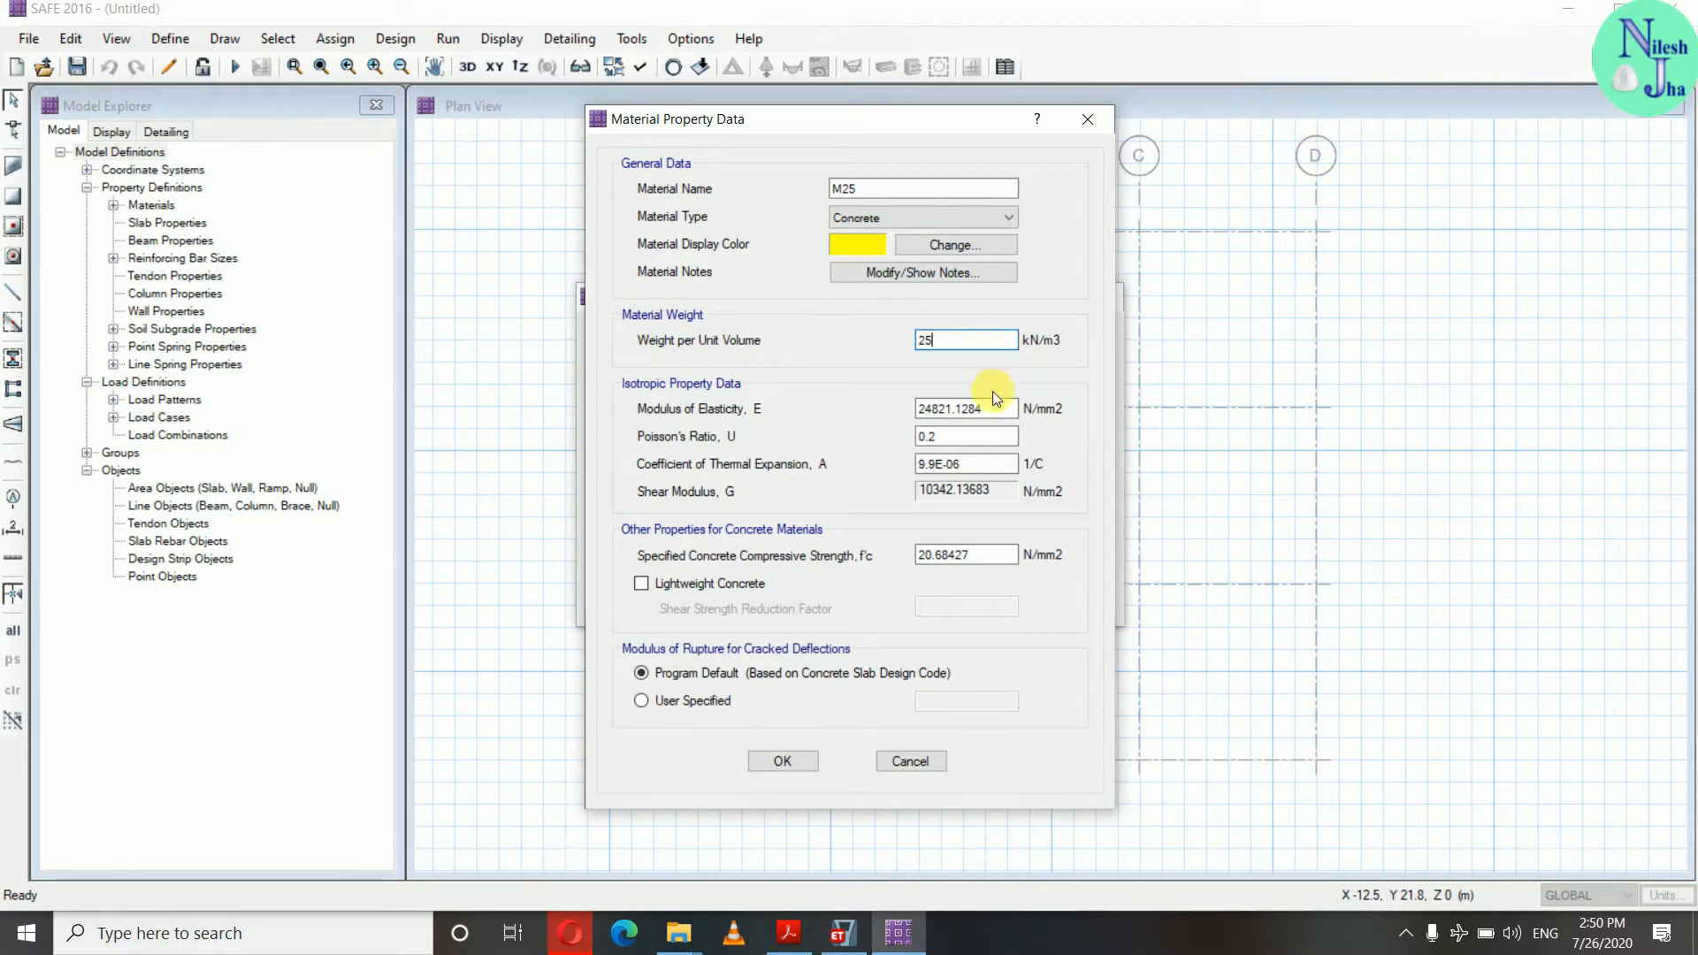
click(997, 409)
key(BackSpace)
key(BackSpace)
key(BackSpace)
key(BackSpace)
key(BackSpace)
key(BackSpace)
key(BackSpace)
key(BackSpace)
key(BackSpace)
key(BackSpace)
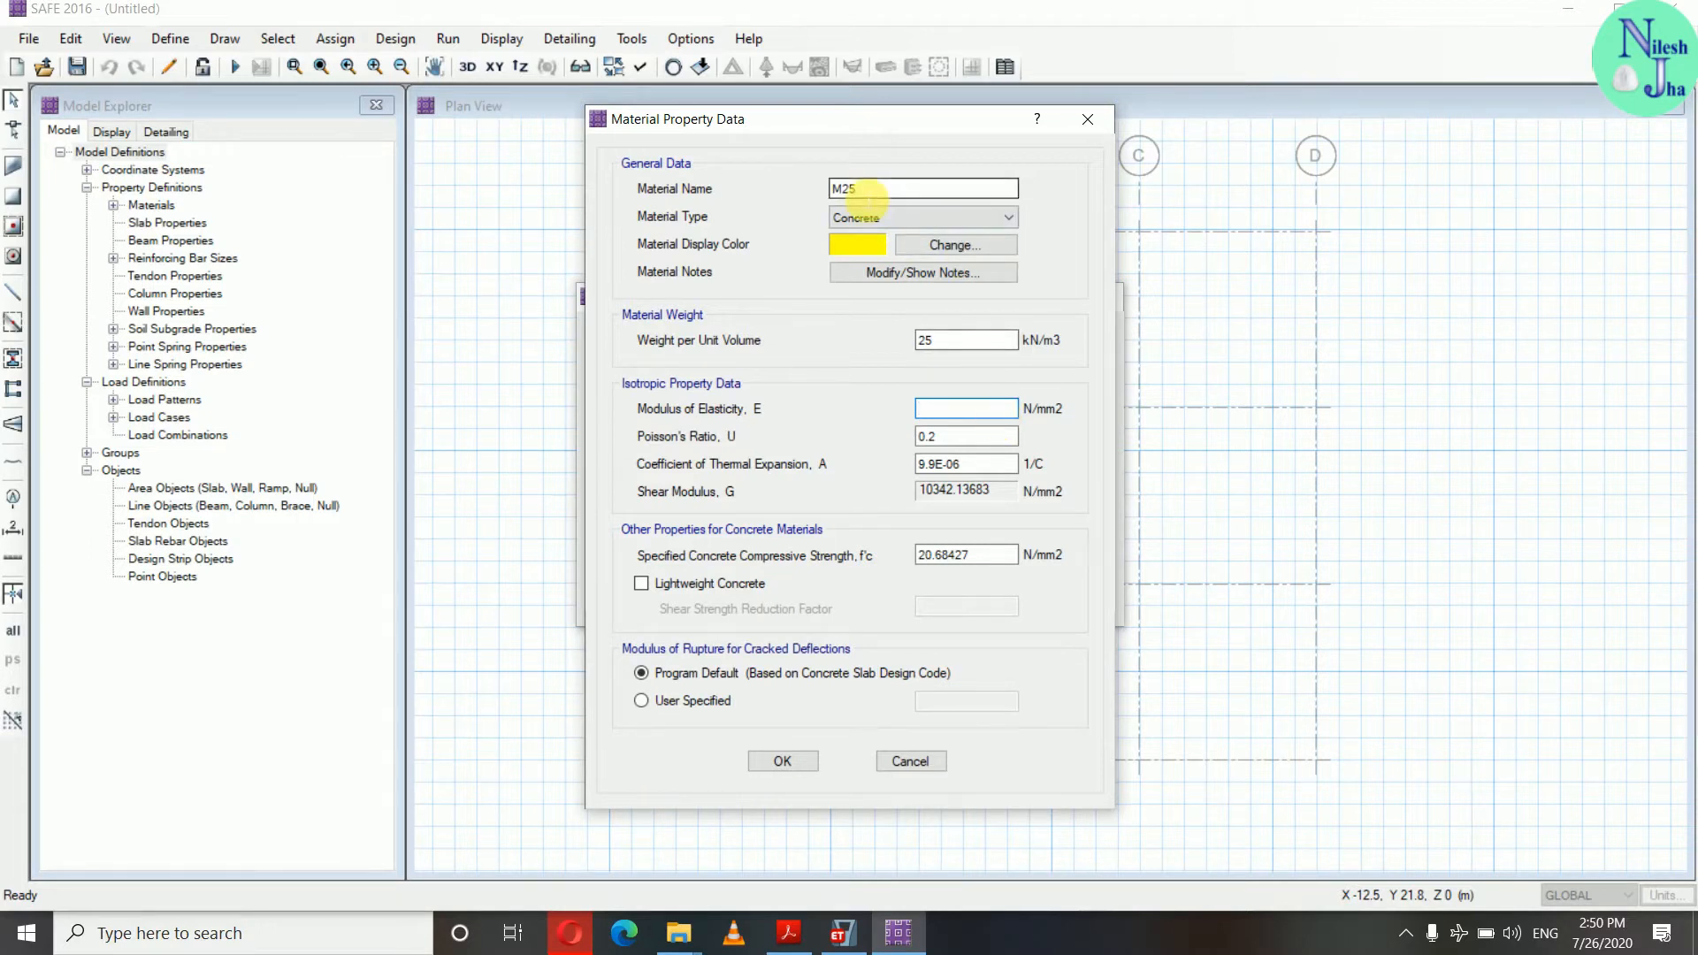
click(998, 562)
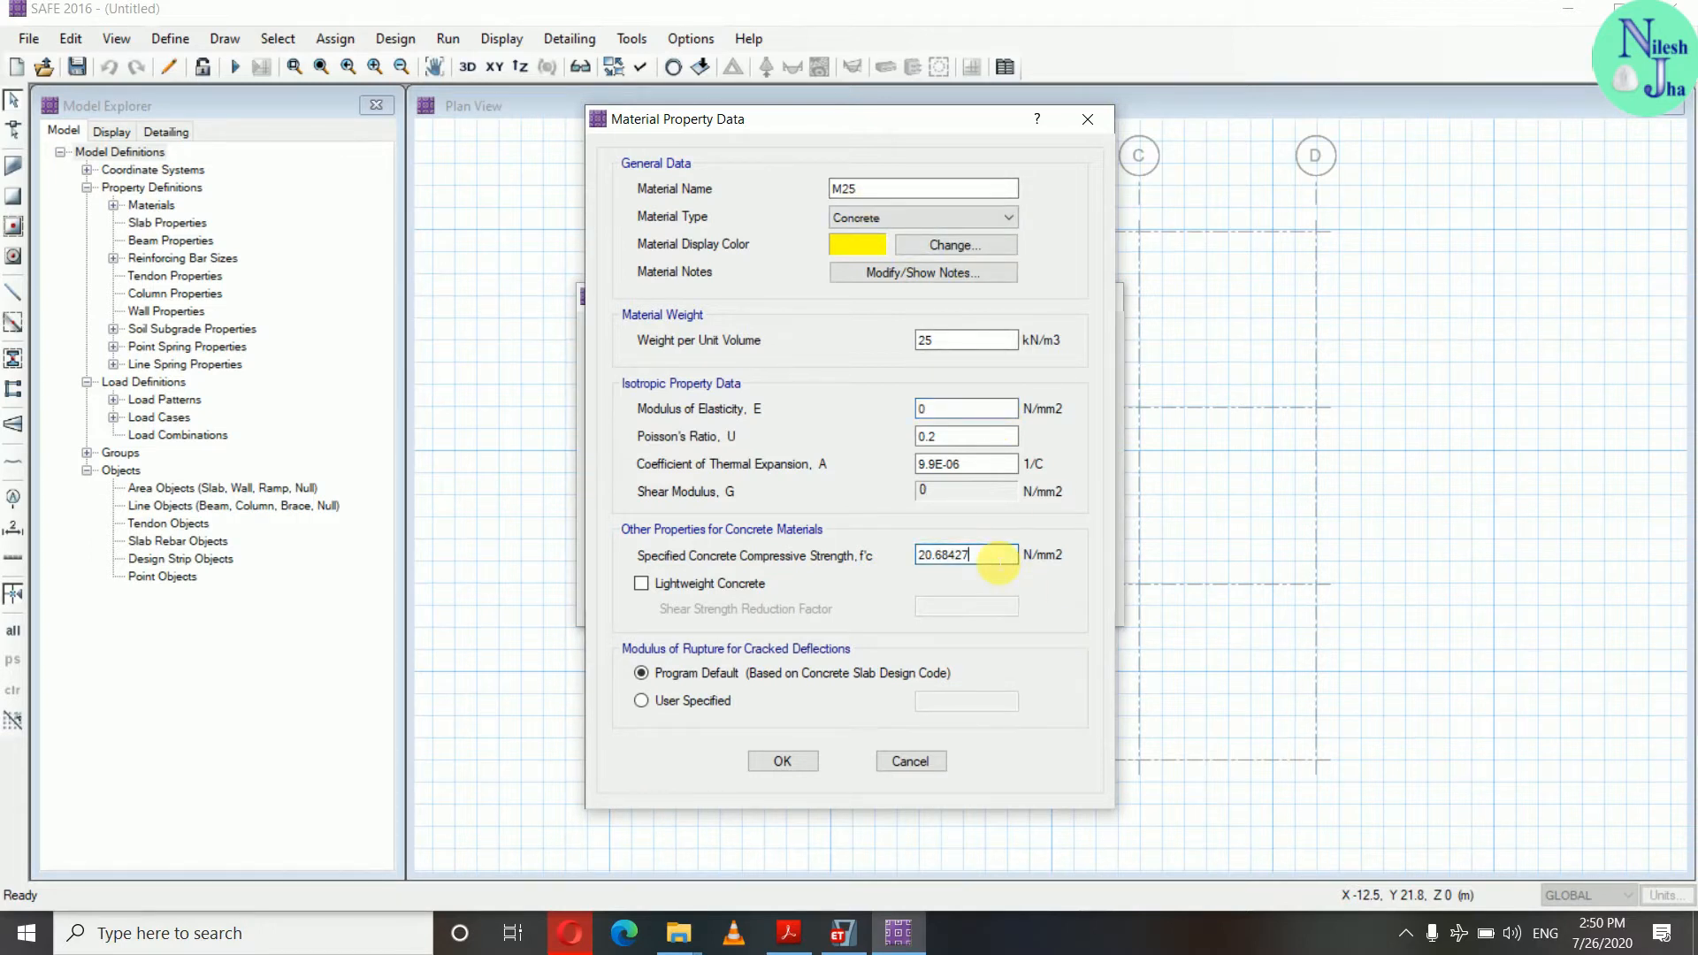
key(BackSpace)
key(BackSpace)
key(BackSpace)
key(BackSpace)
key(BackSpace)
key(BackSpace)
key(BackSpace)
key(BackSpace)
text(25)
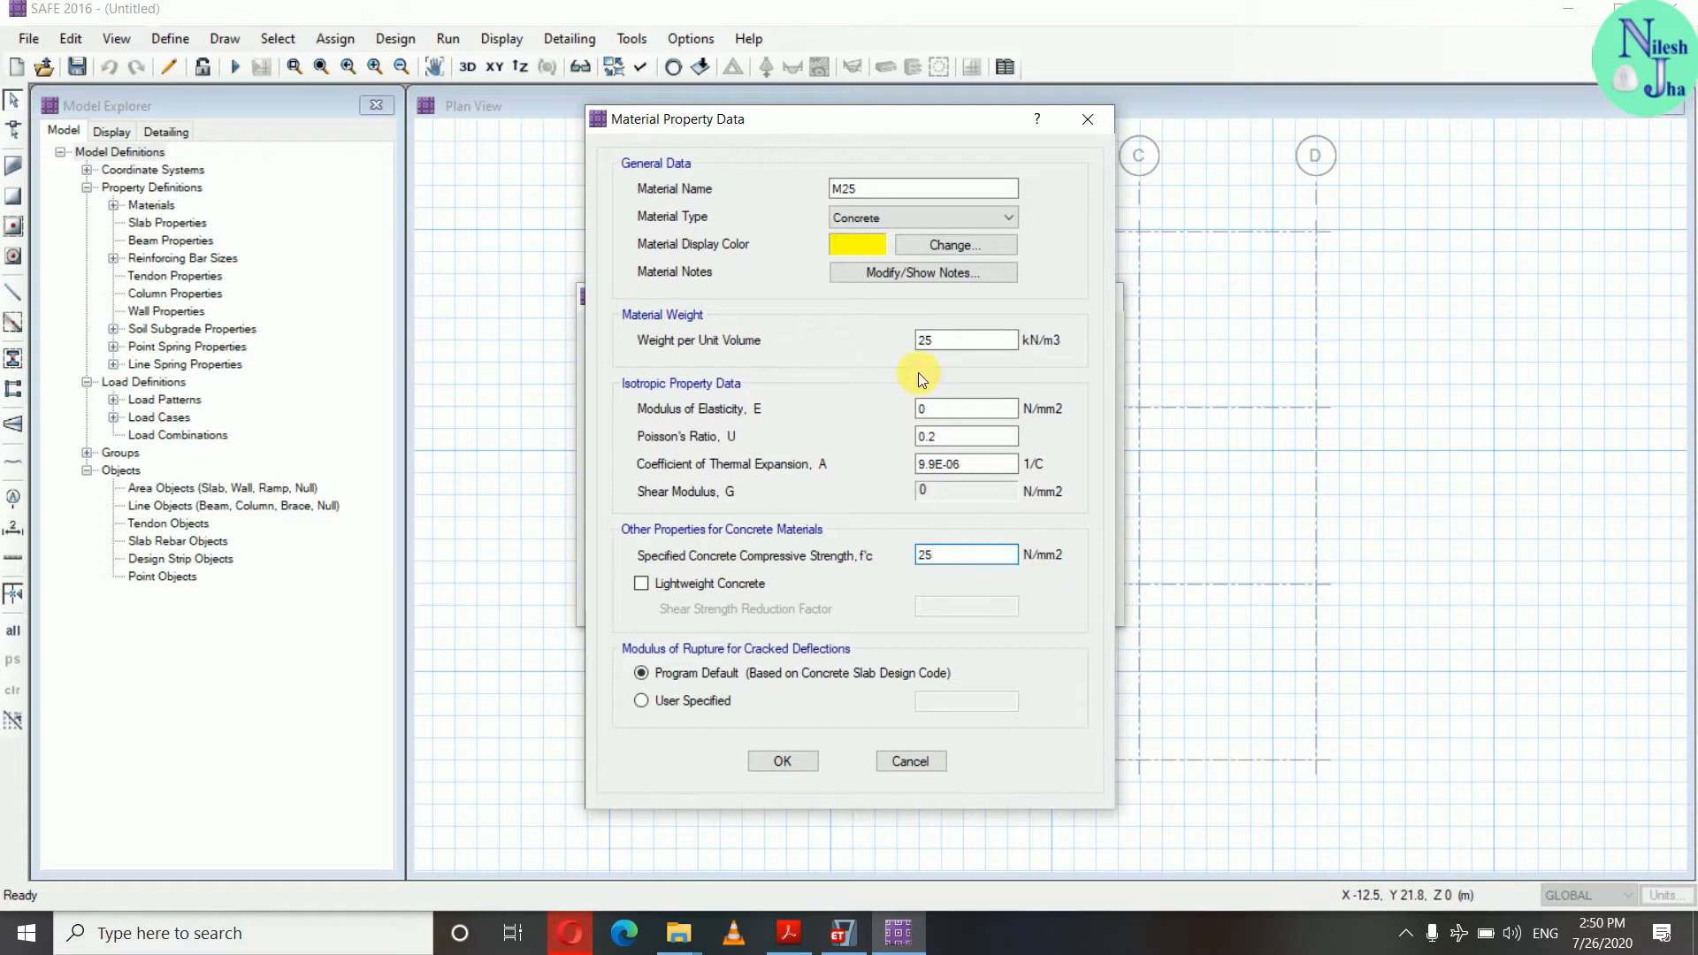
click(964, 410)
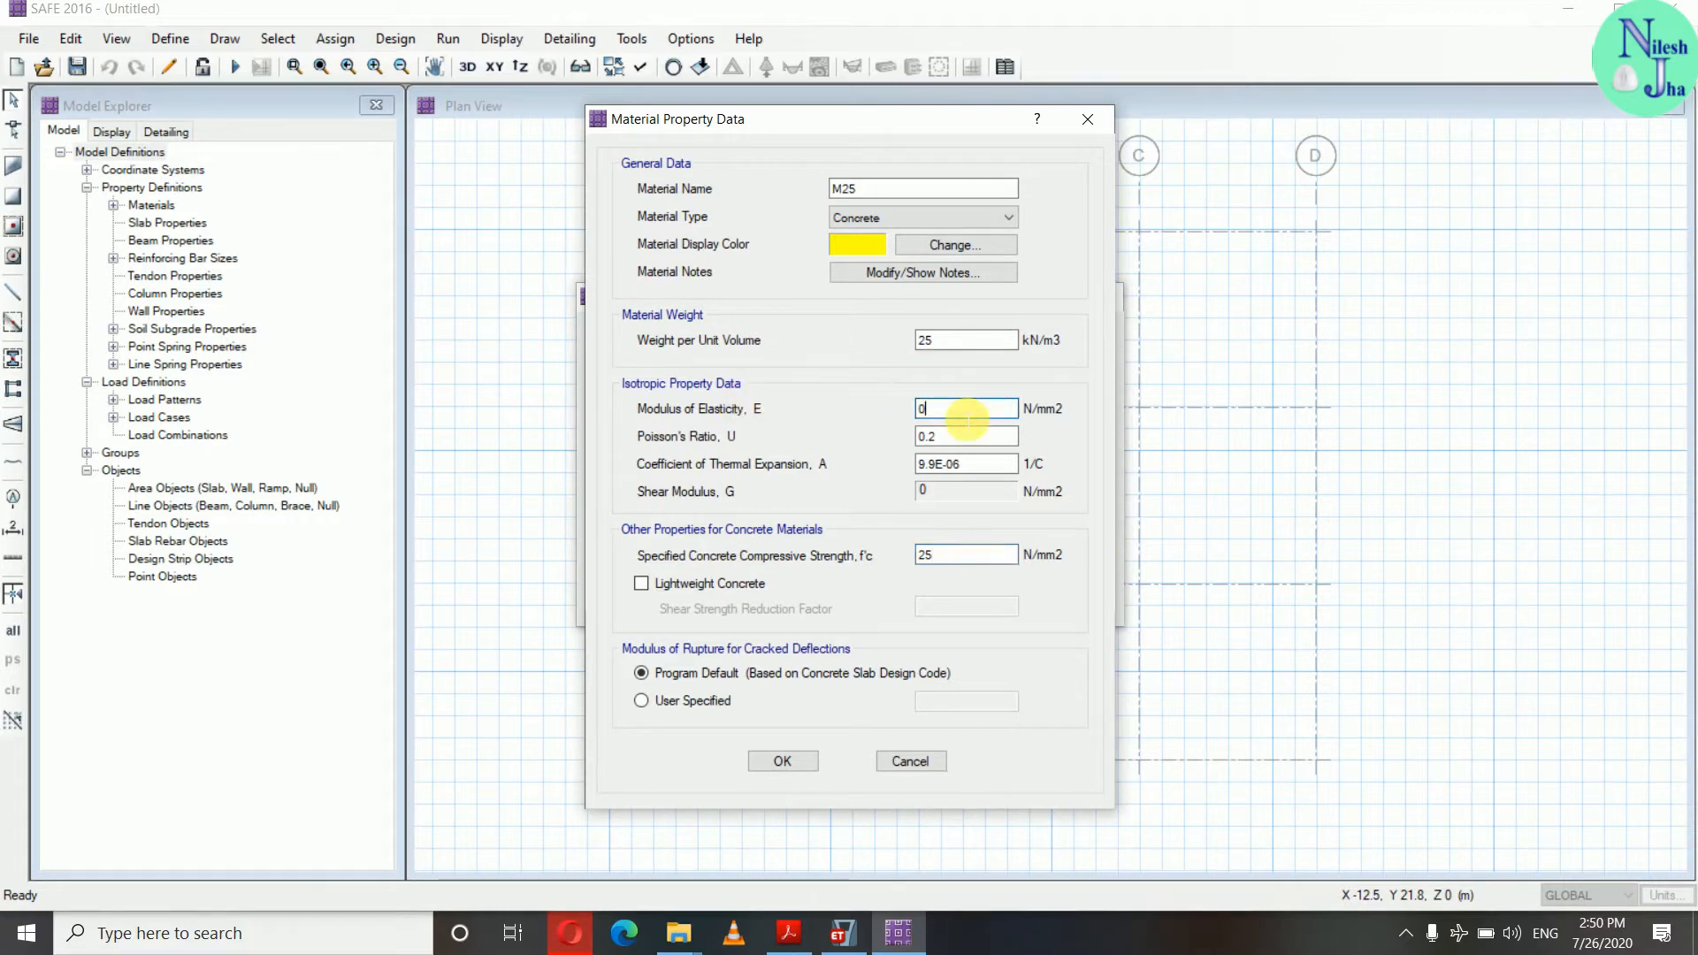
key(BackSpace)
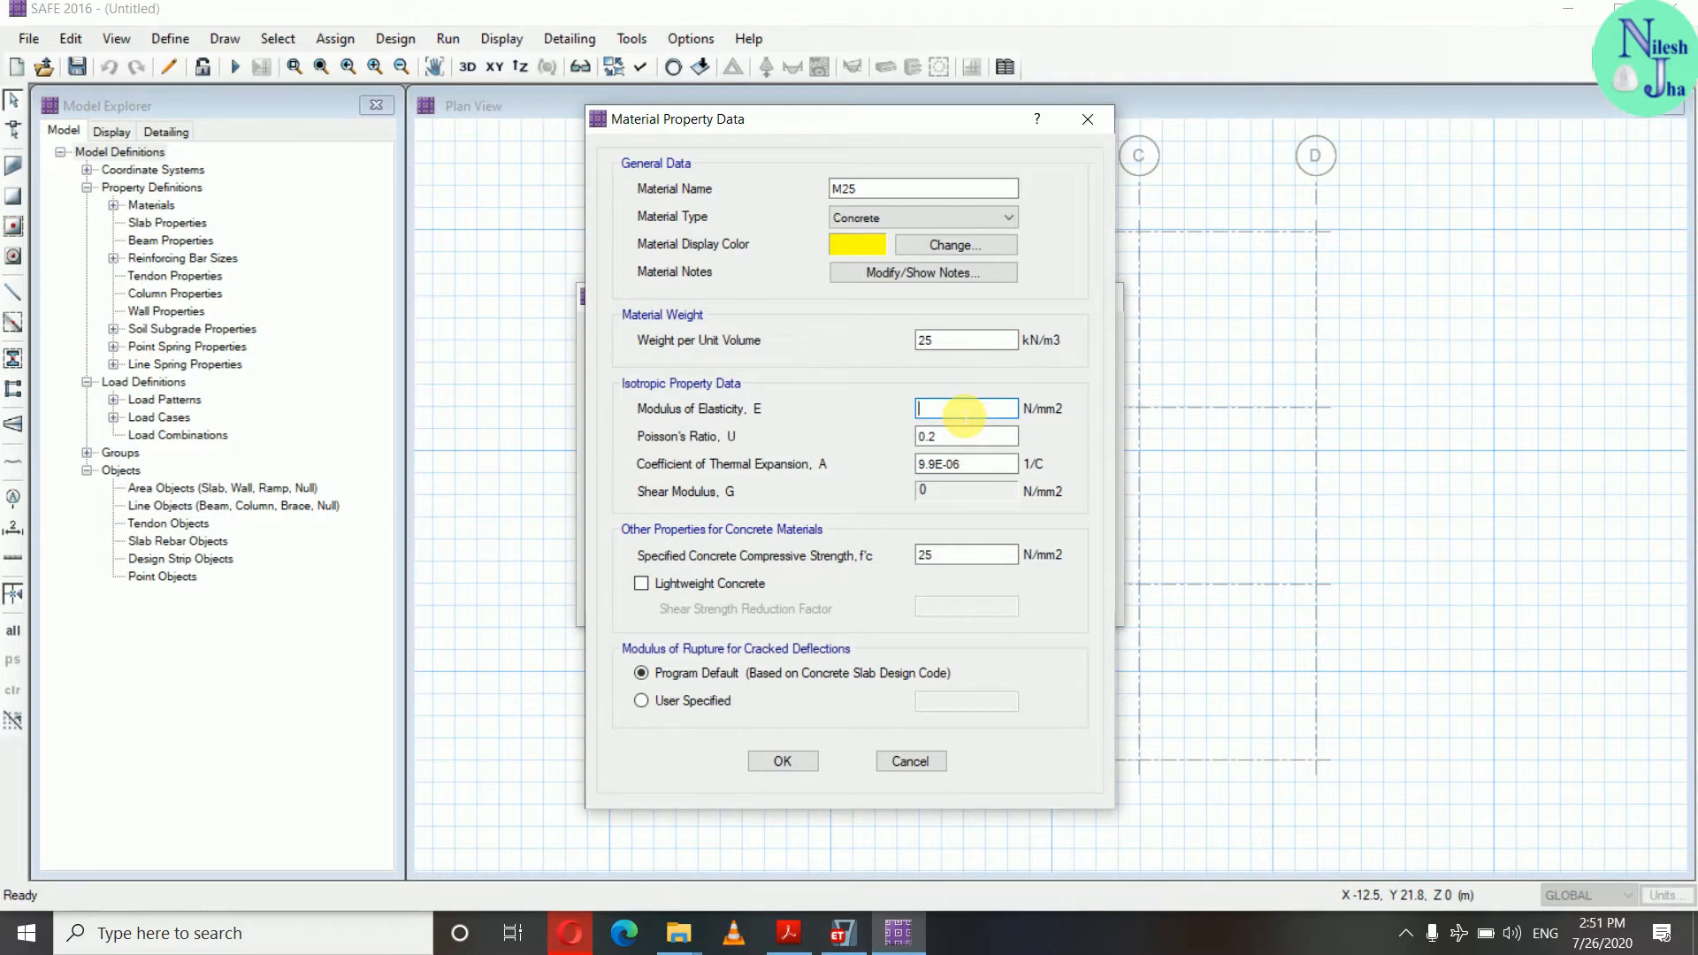
text(5000*()
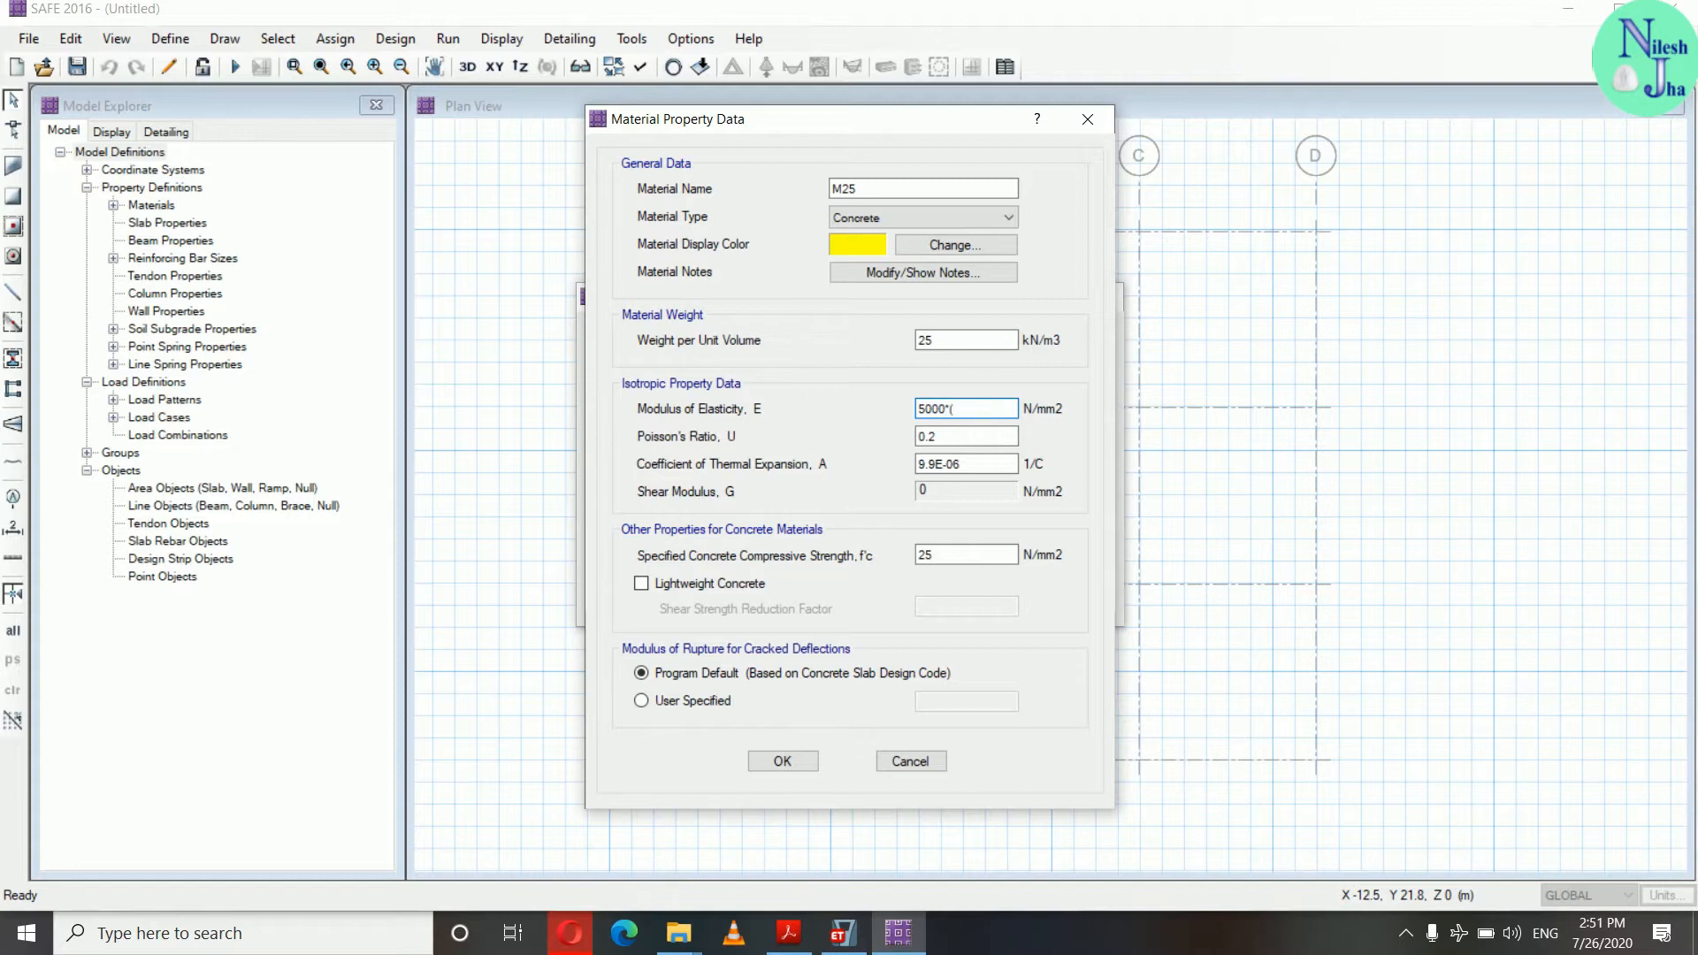
text(25)^0.5)
key(Return)
Save M25 and add a new rebar material named Fe500.
click(803, 764)
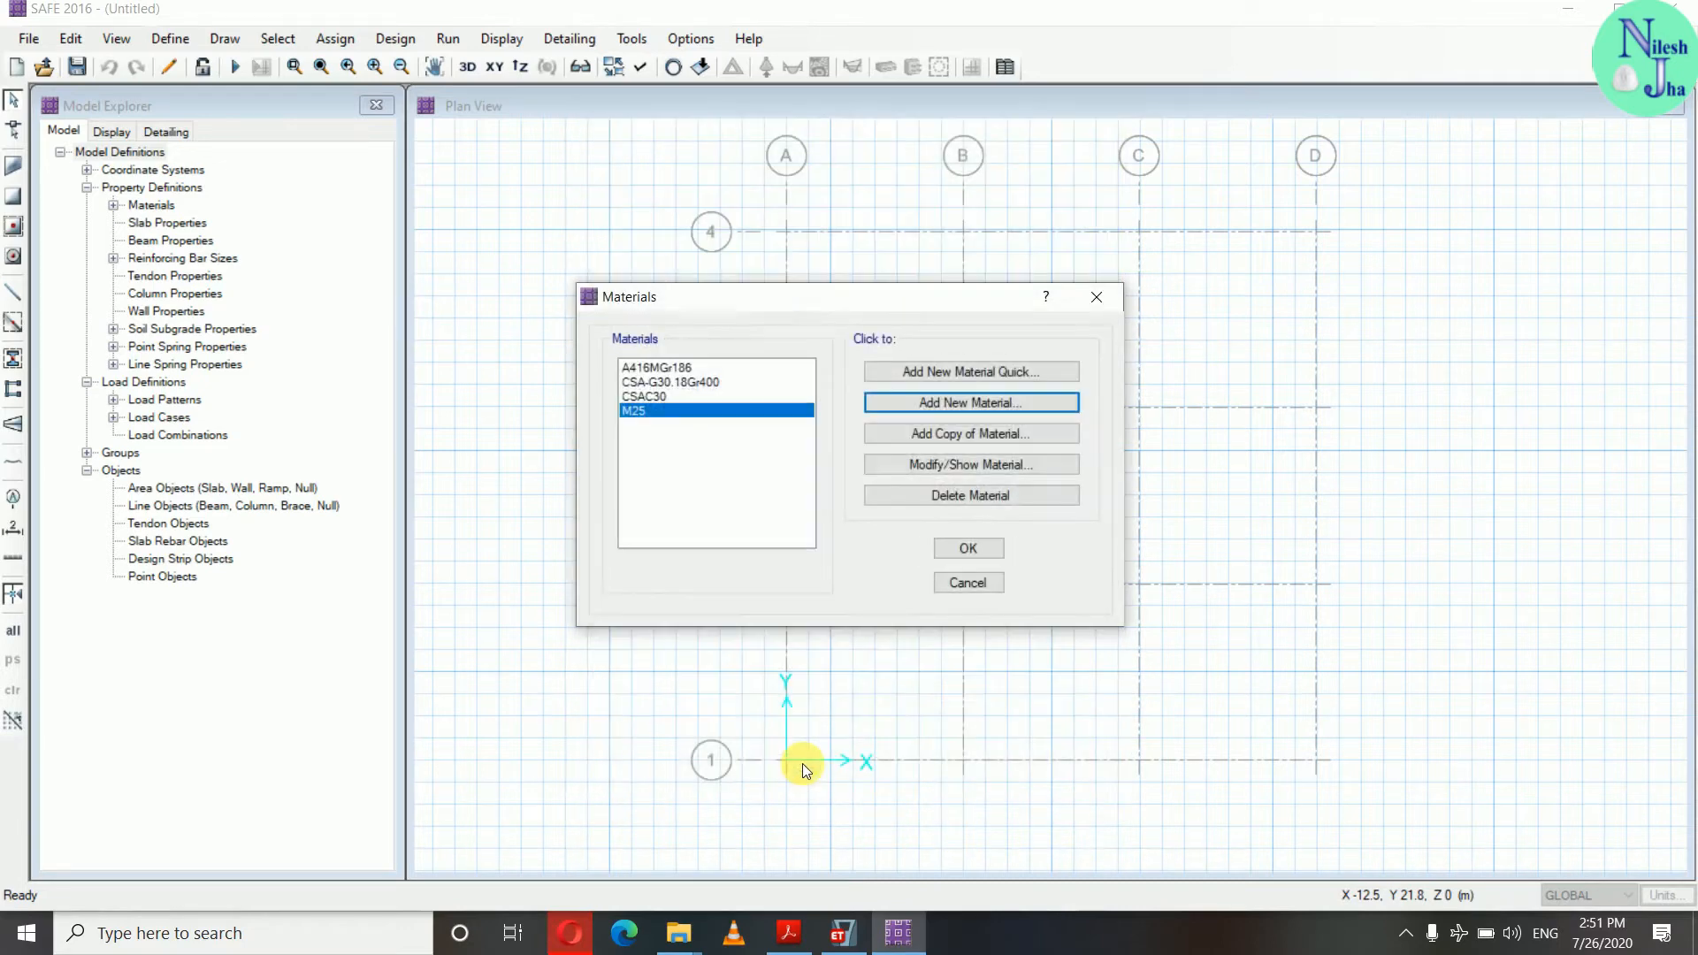
click(924, 404)
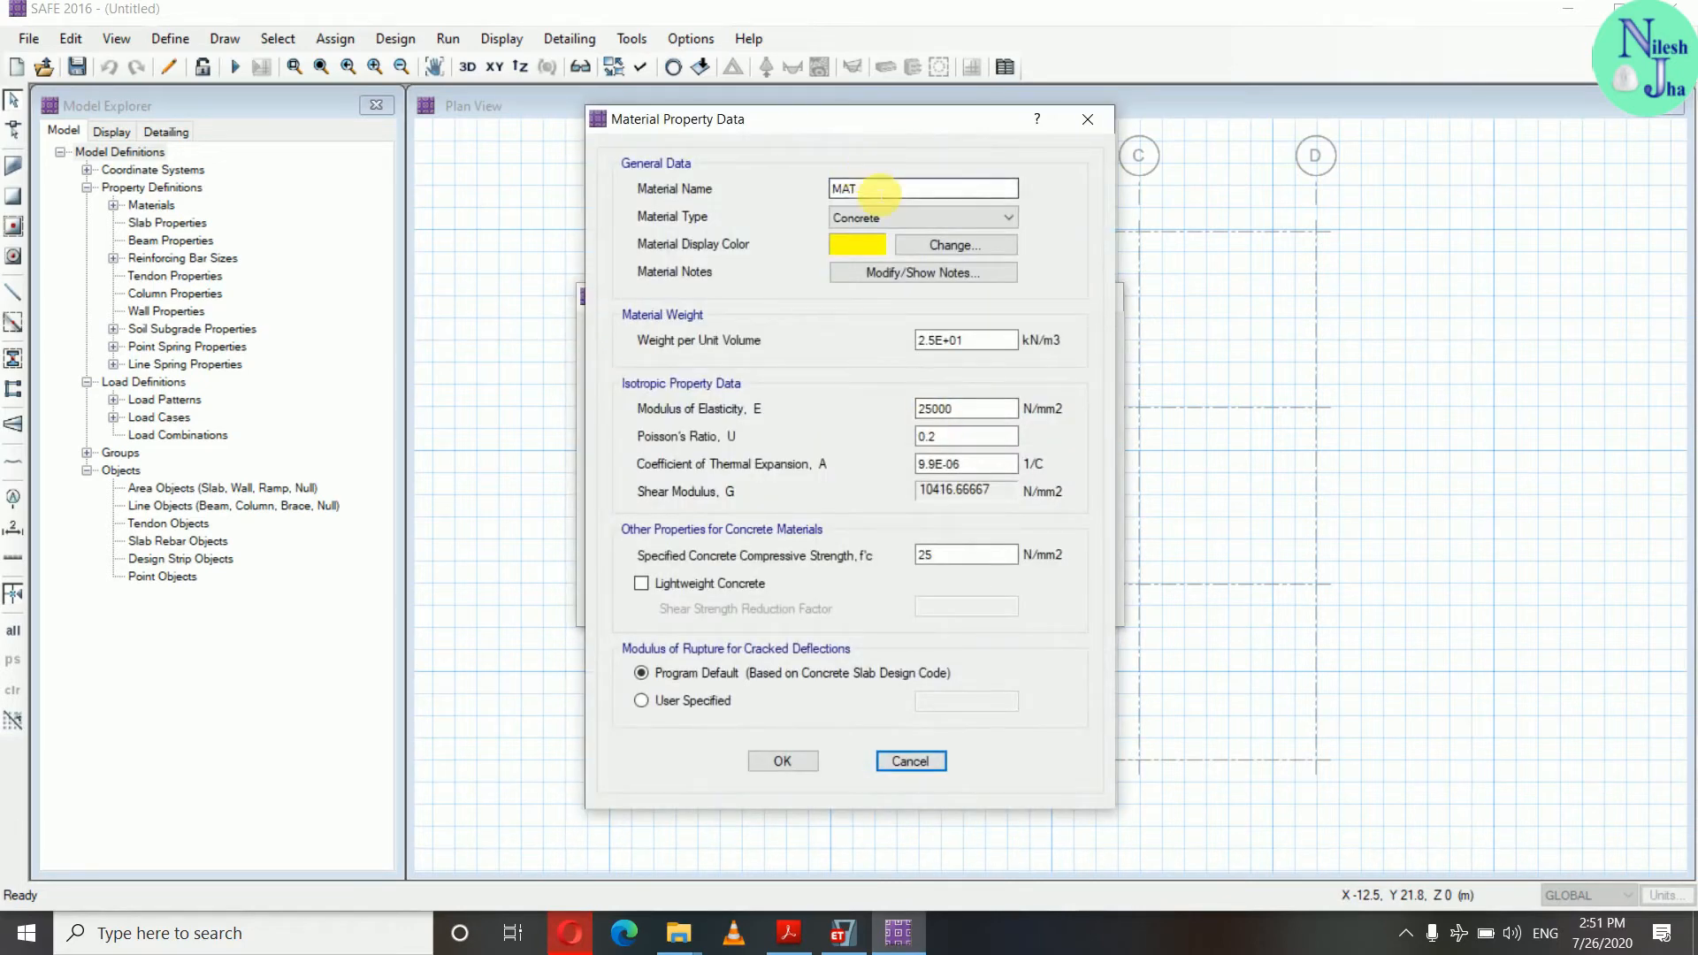
click(881, 191)
key(BackSpace)
key(BackSpace)
key(BackSpace)
text(Fe500)
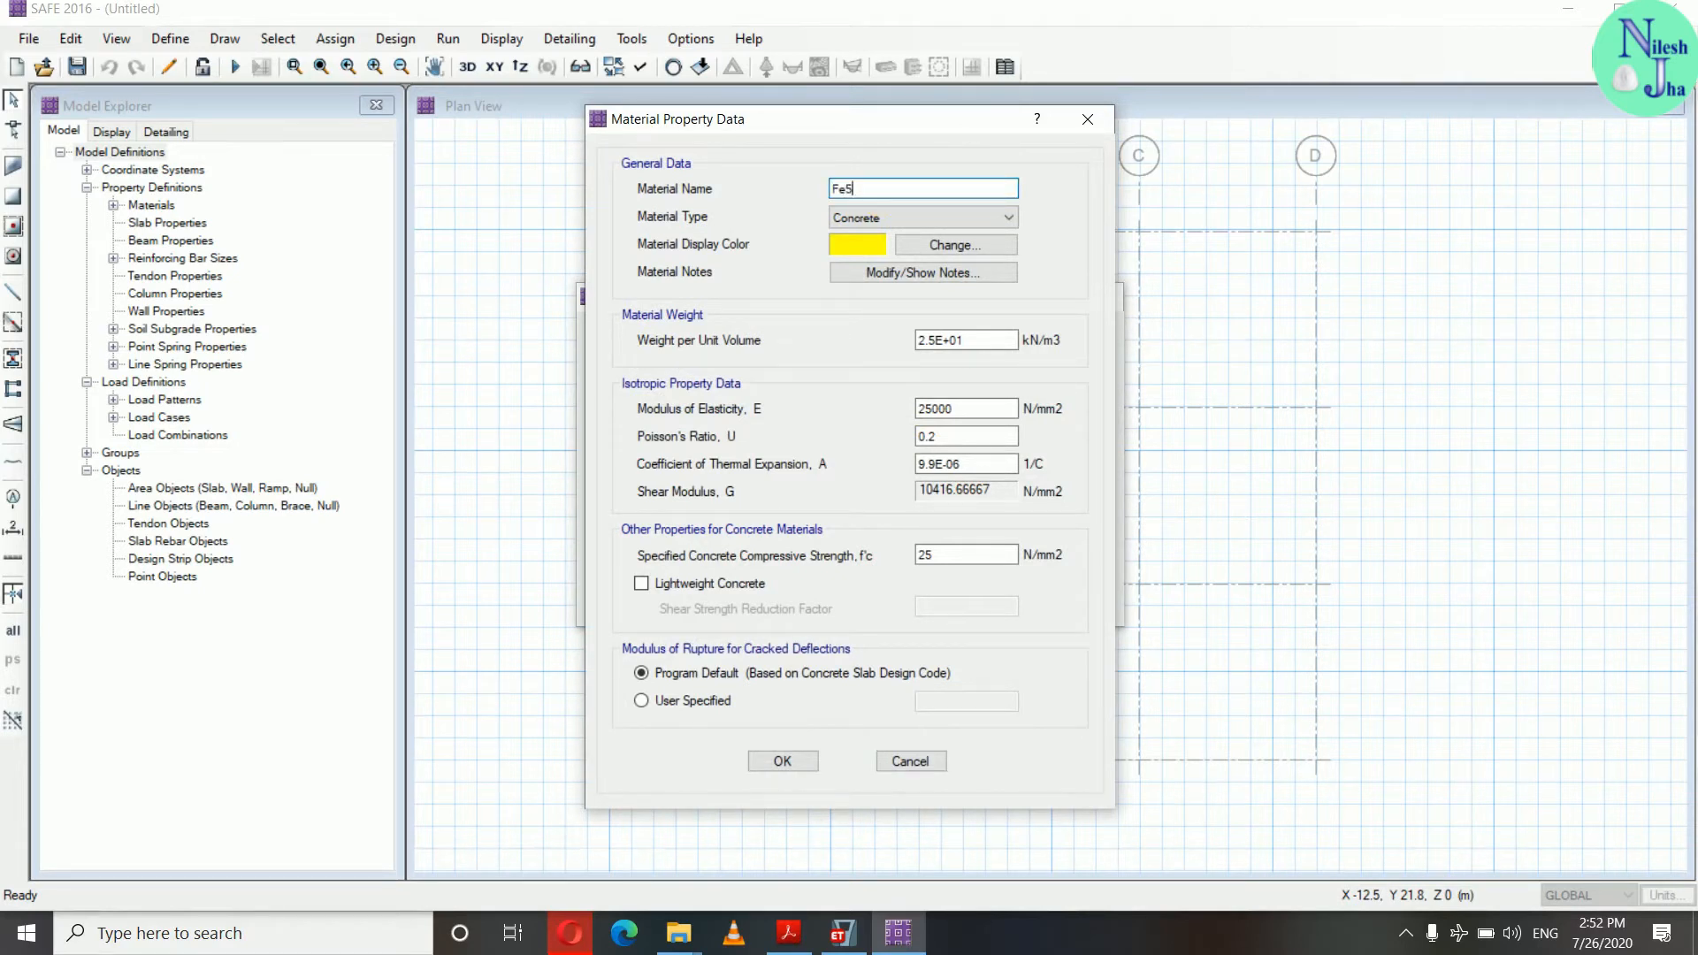
click(925, 218)
click(877, 258)
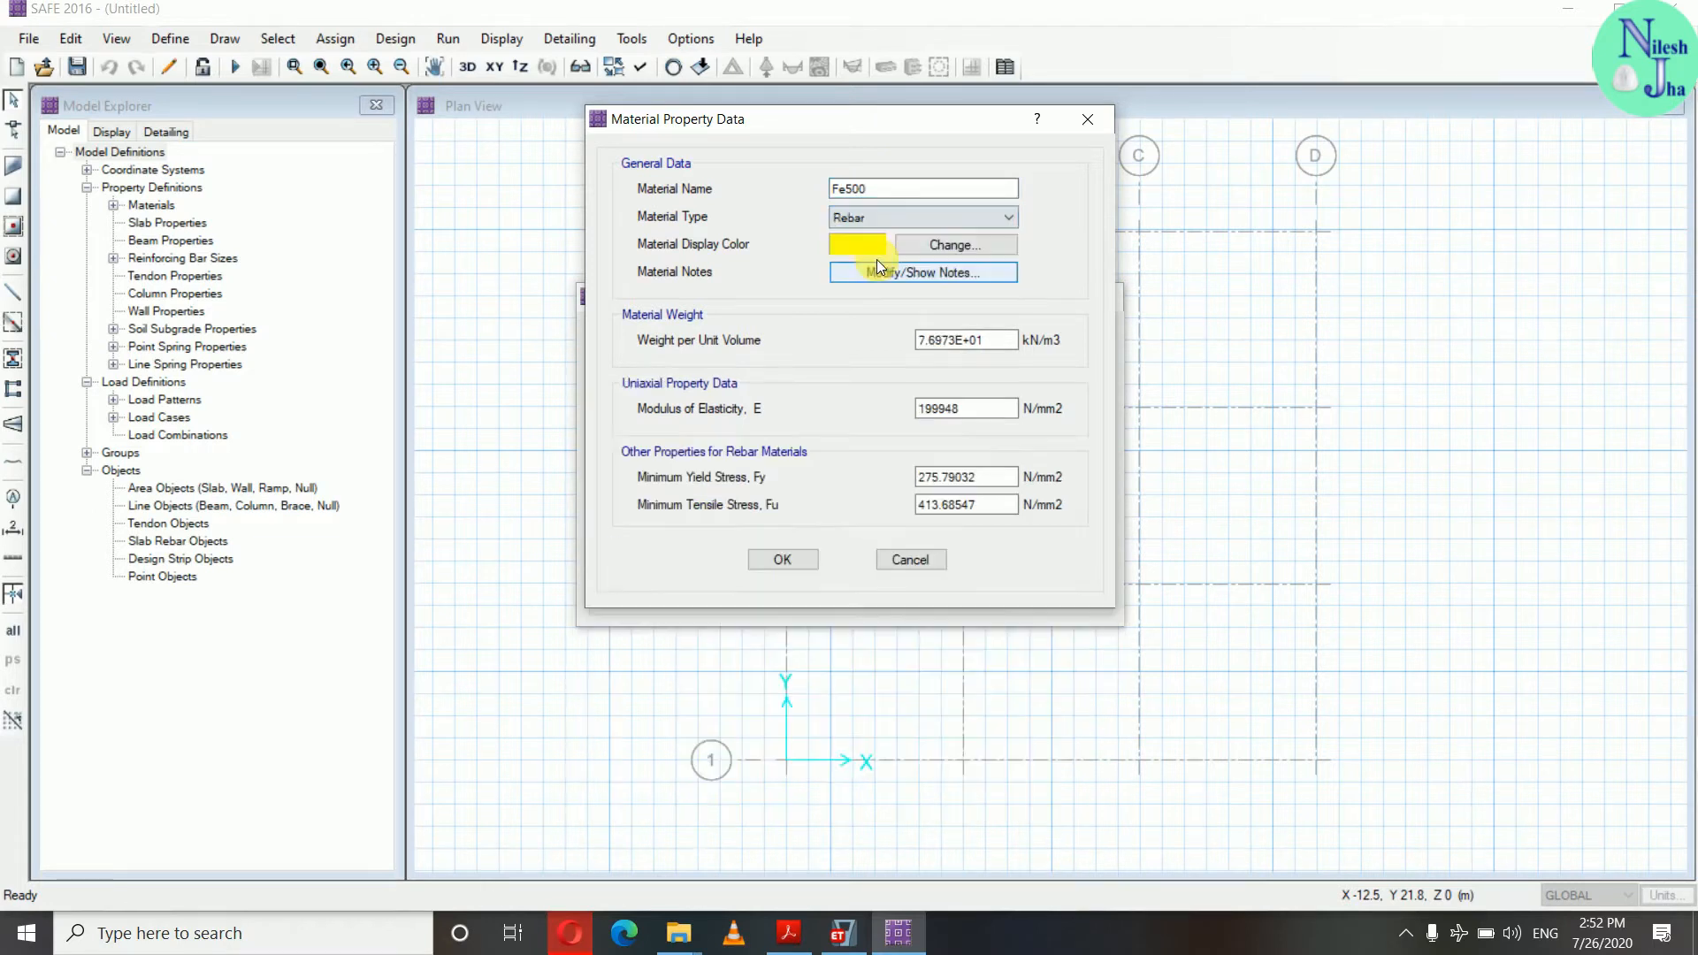
Enter Fe500's modulus of elasticity, typing 2*10*5.
click(1002, 346)
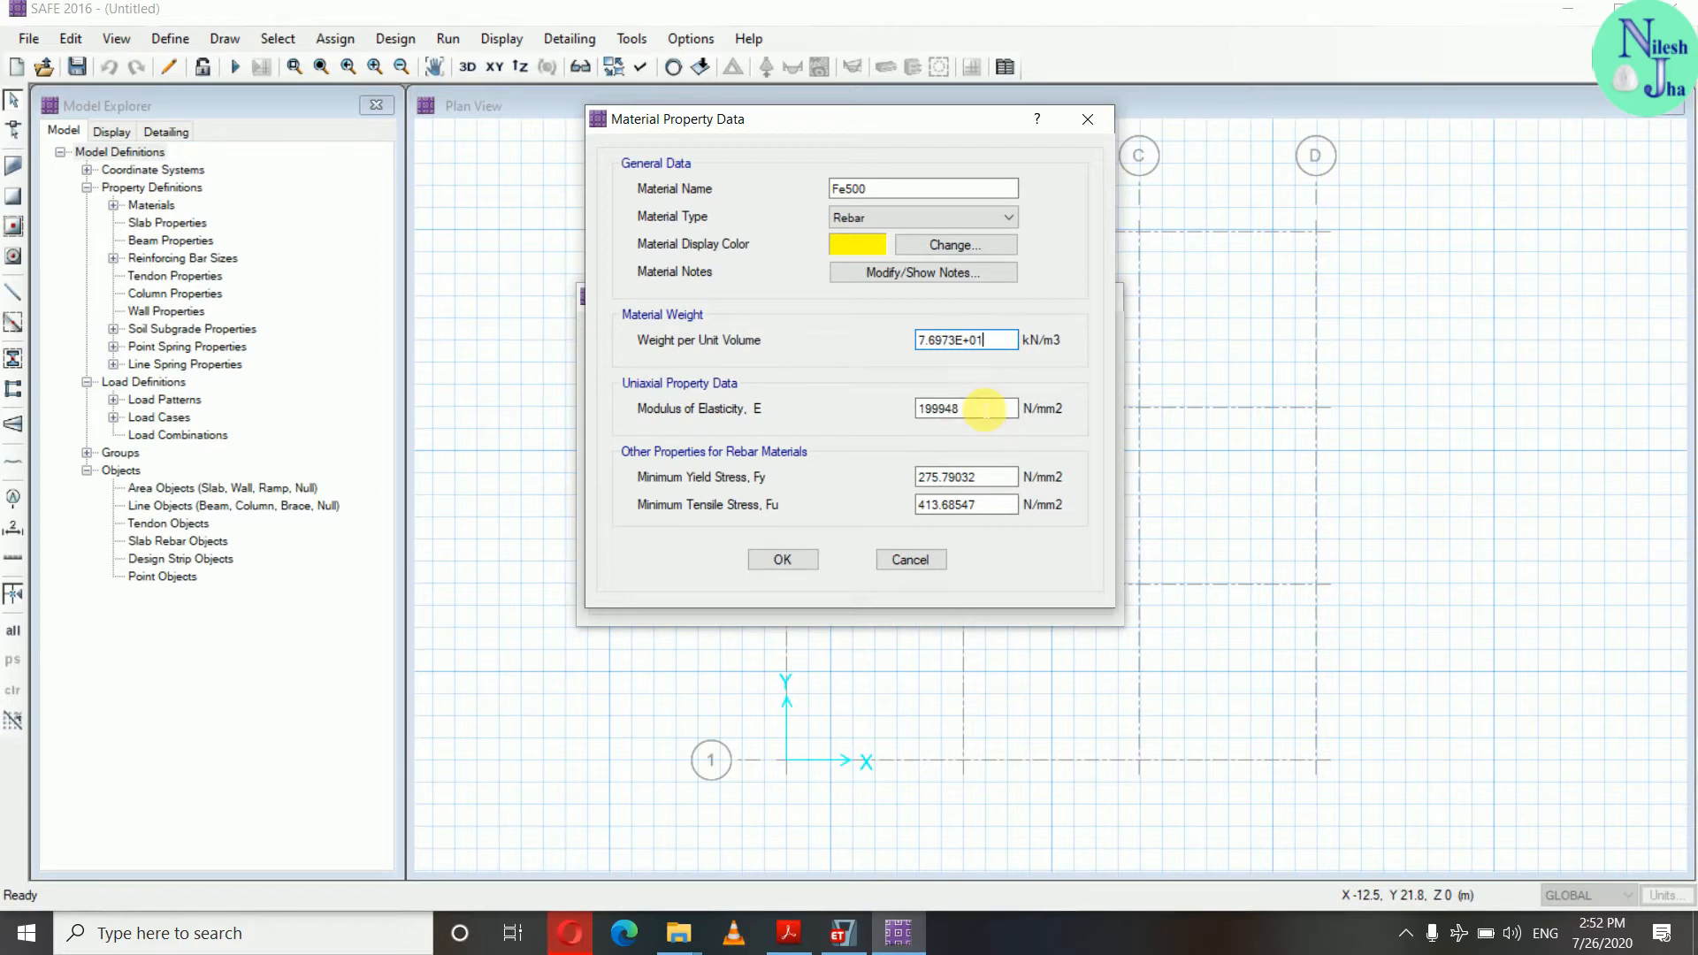
click(984, 411)
key(BackSpace)
key(BackSpace)
key(BackSpace)
key(BackSpace)
key(BackSpace)
key(BackSpace)
text(2)
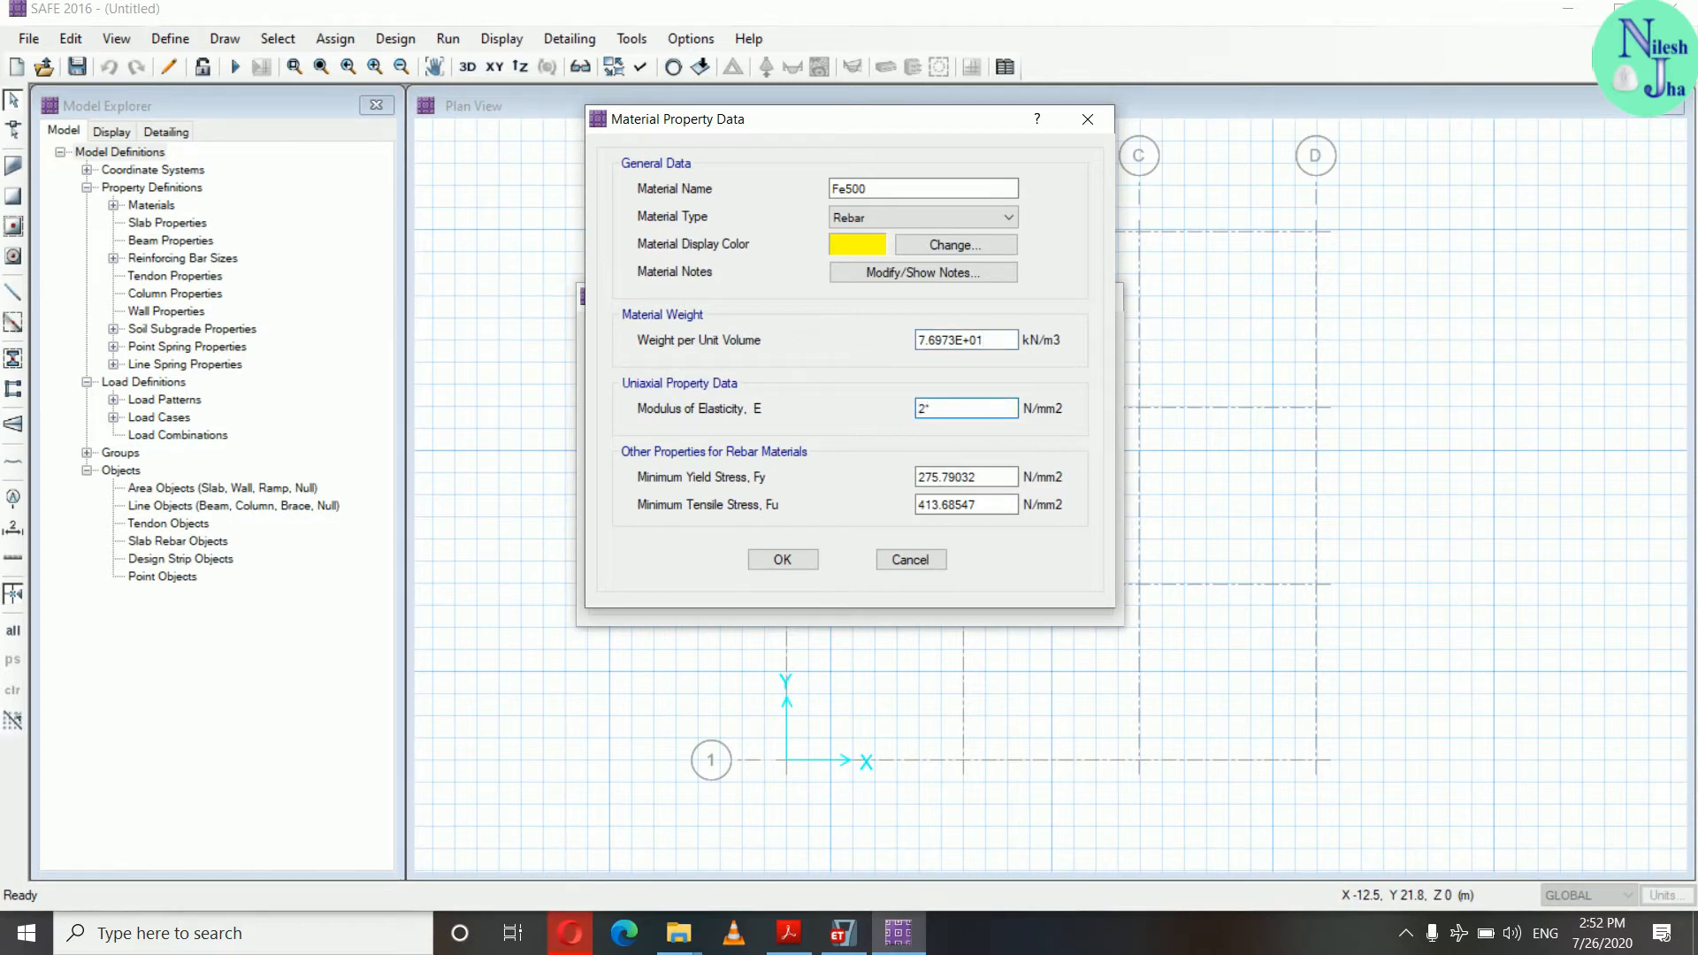
text(*10*5)
In ETABS, check the design strength values of the HYSD415 rebar material.
click(843, 931)
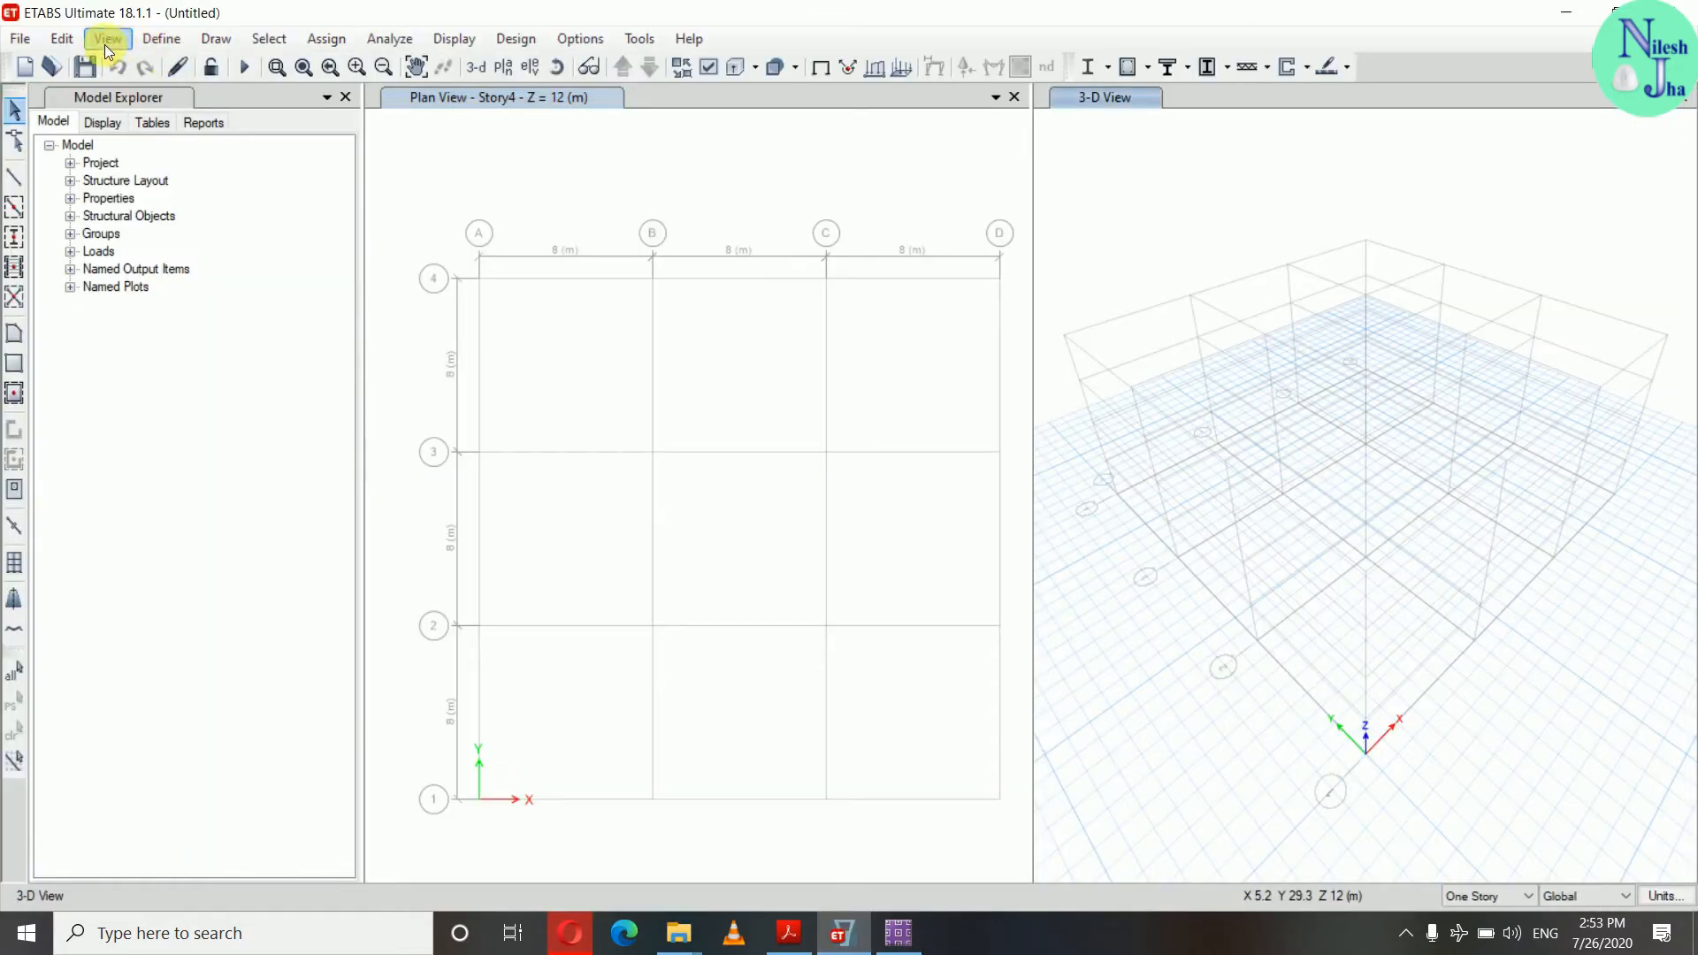
click(150, 39)
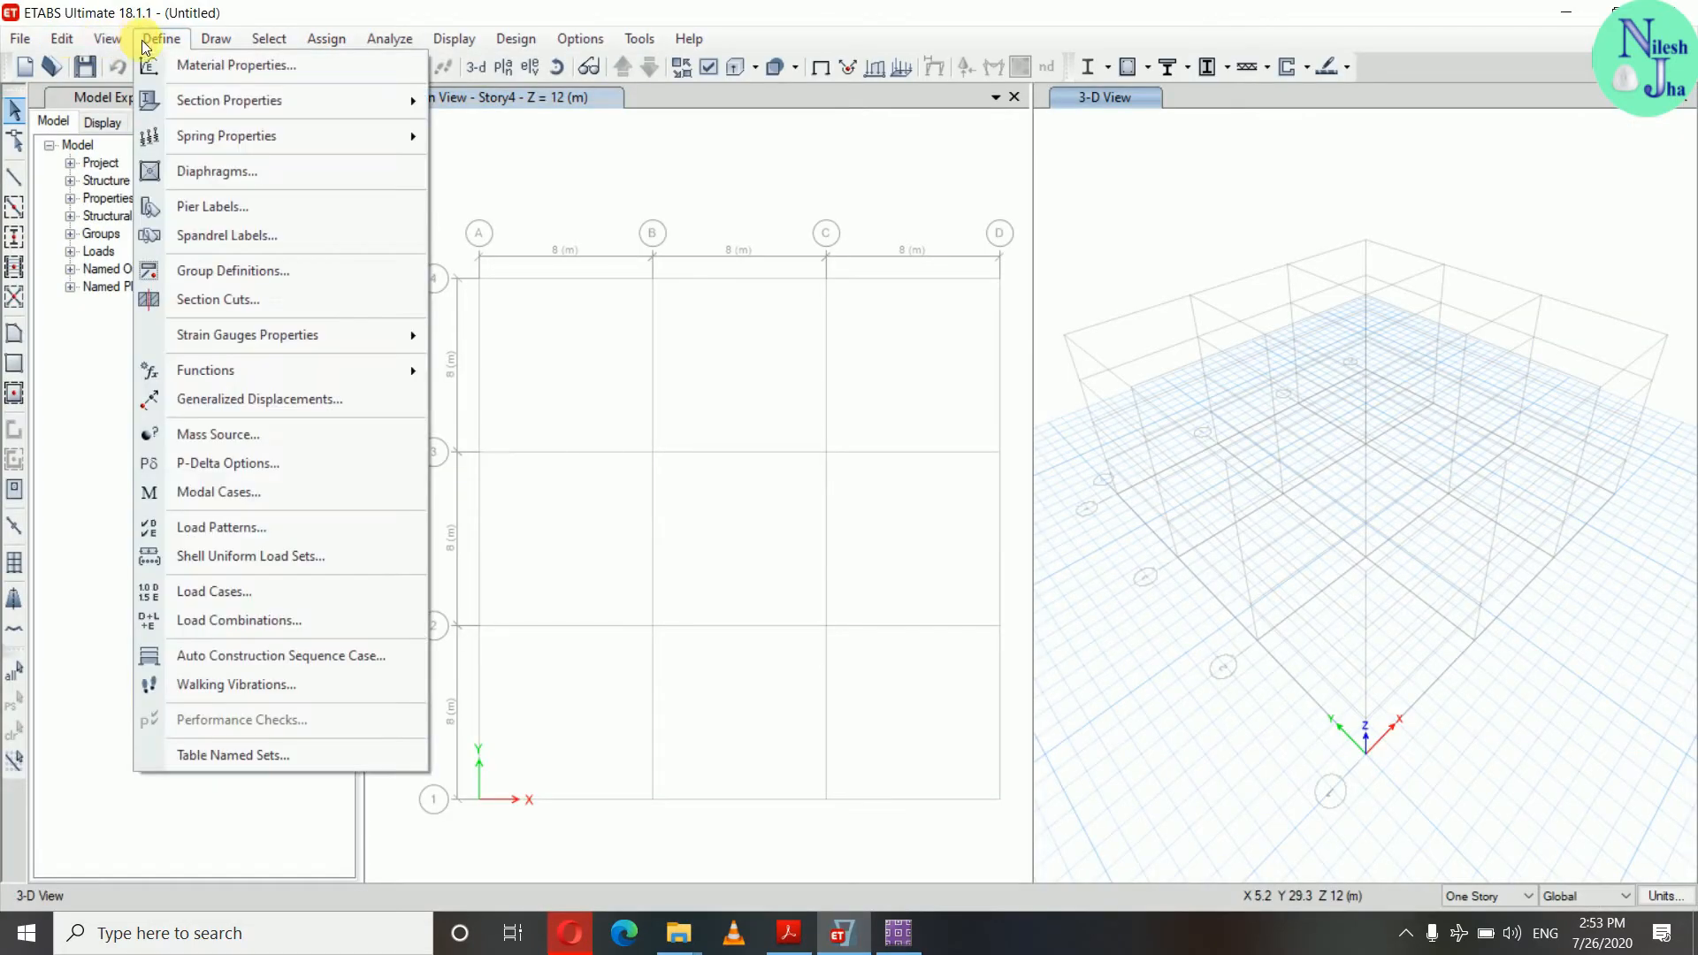
click(215, 64)
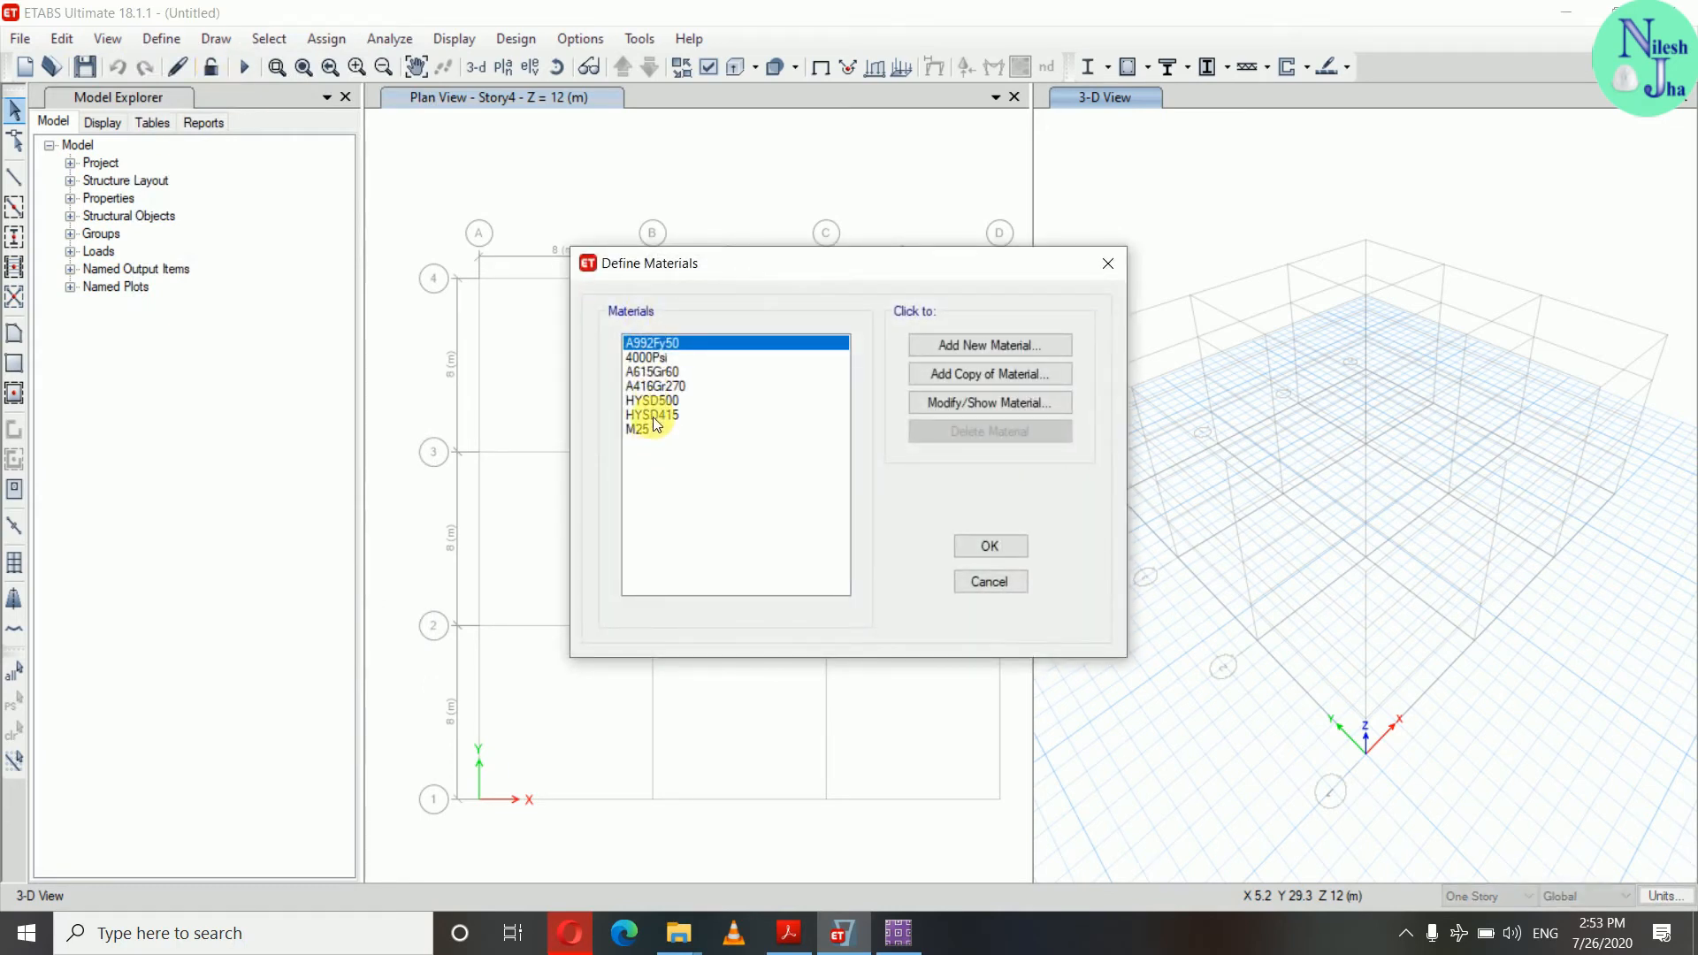
click(652, 416)
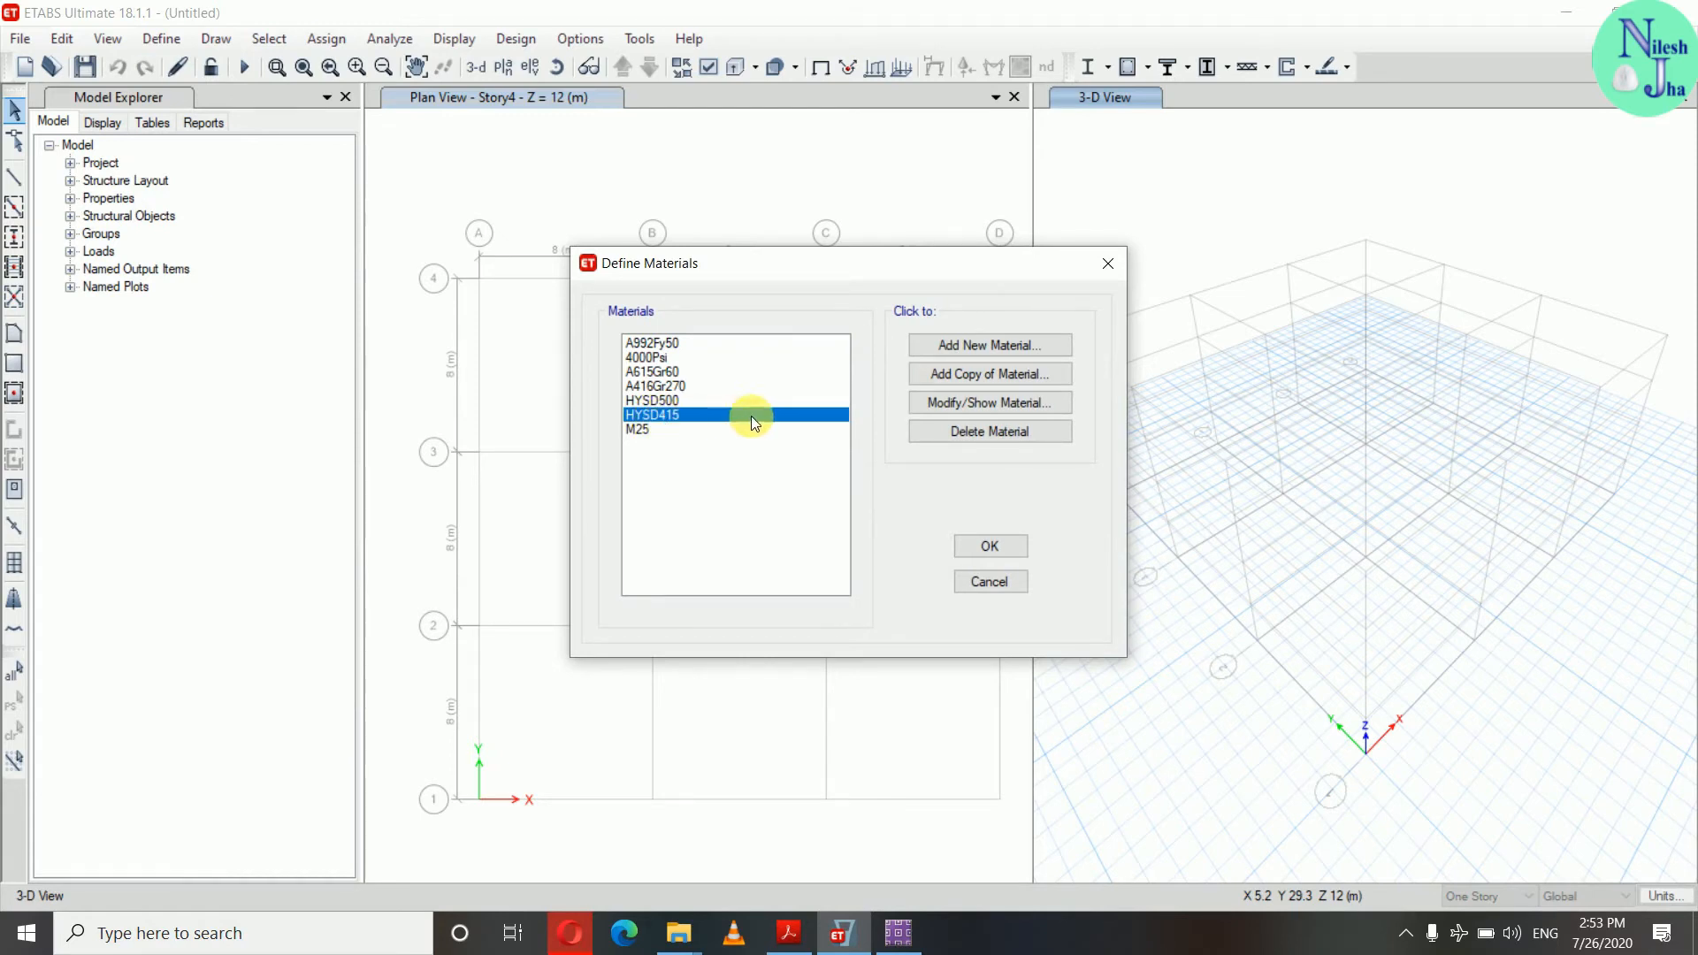
click(965, 406)
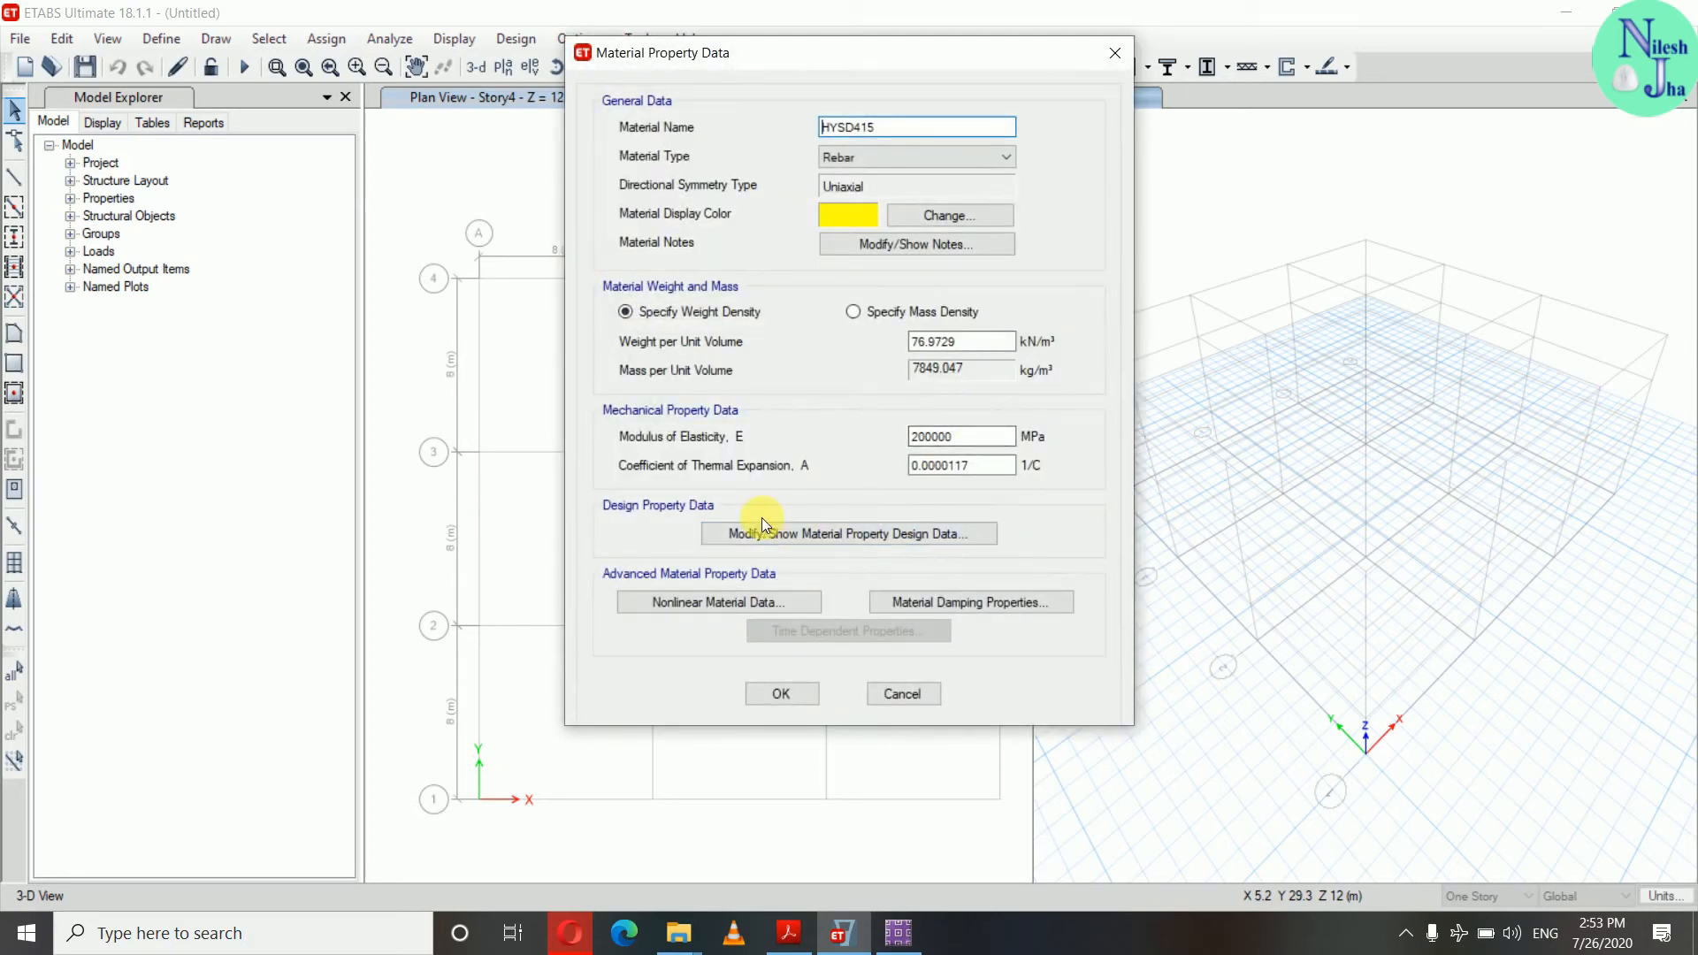
click(825, 533)
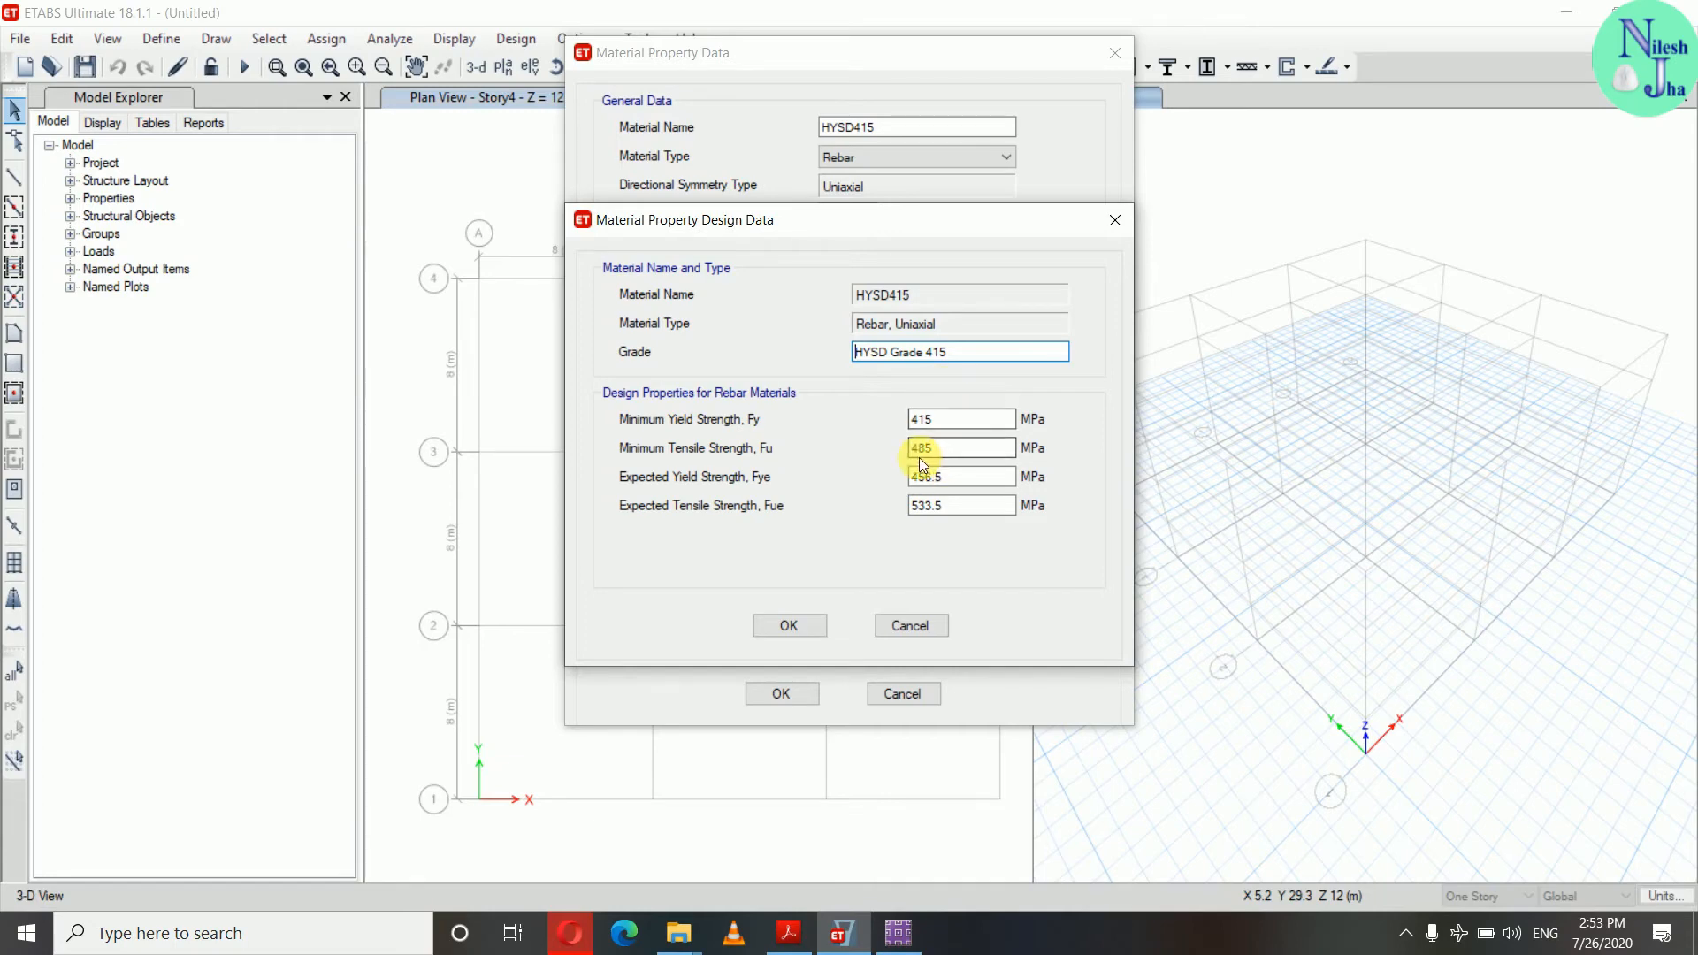
click(789, 626)
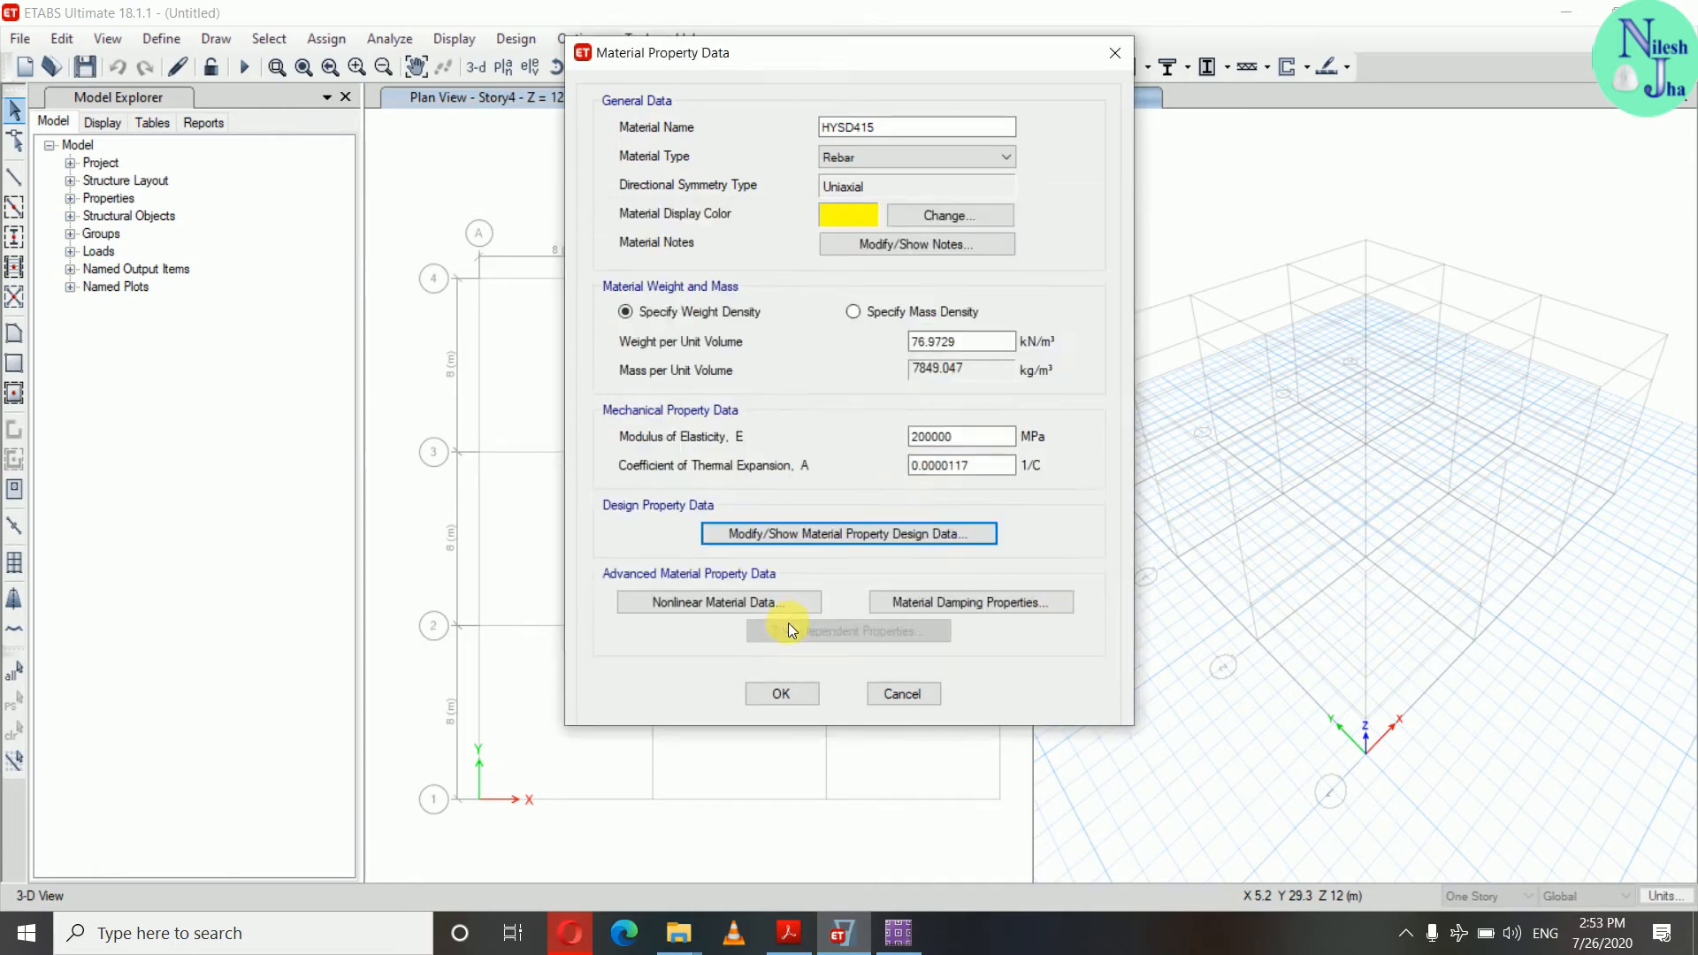
click(796, 693)
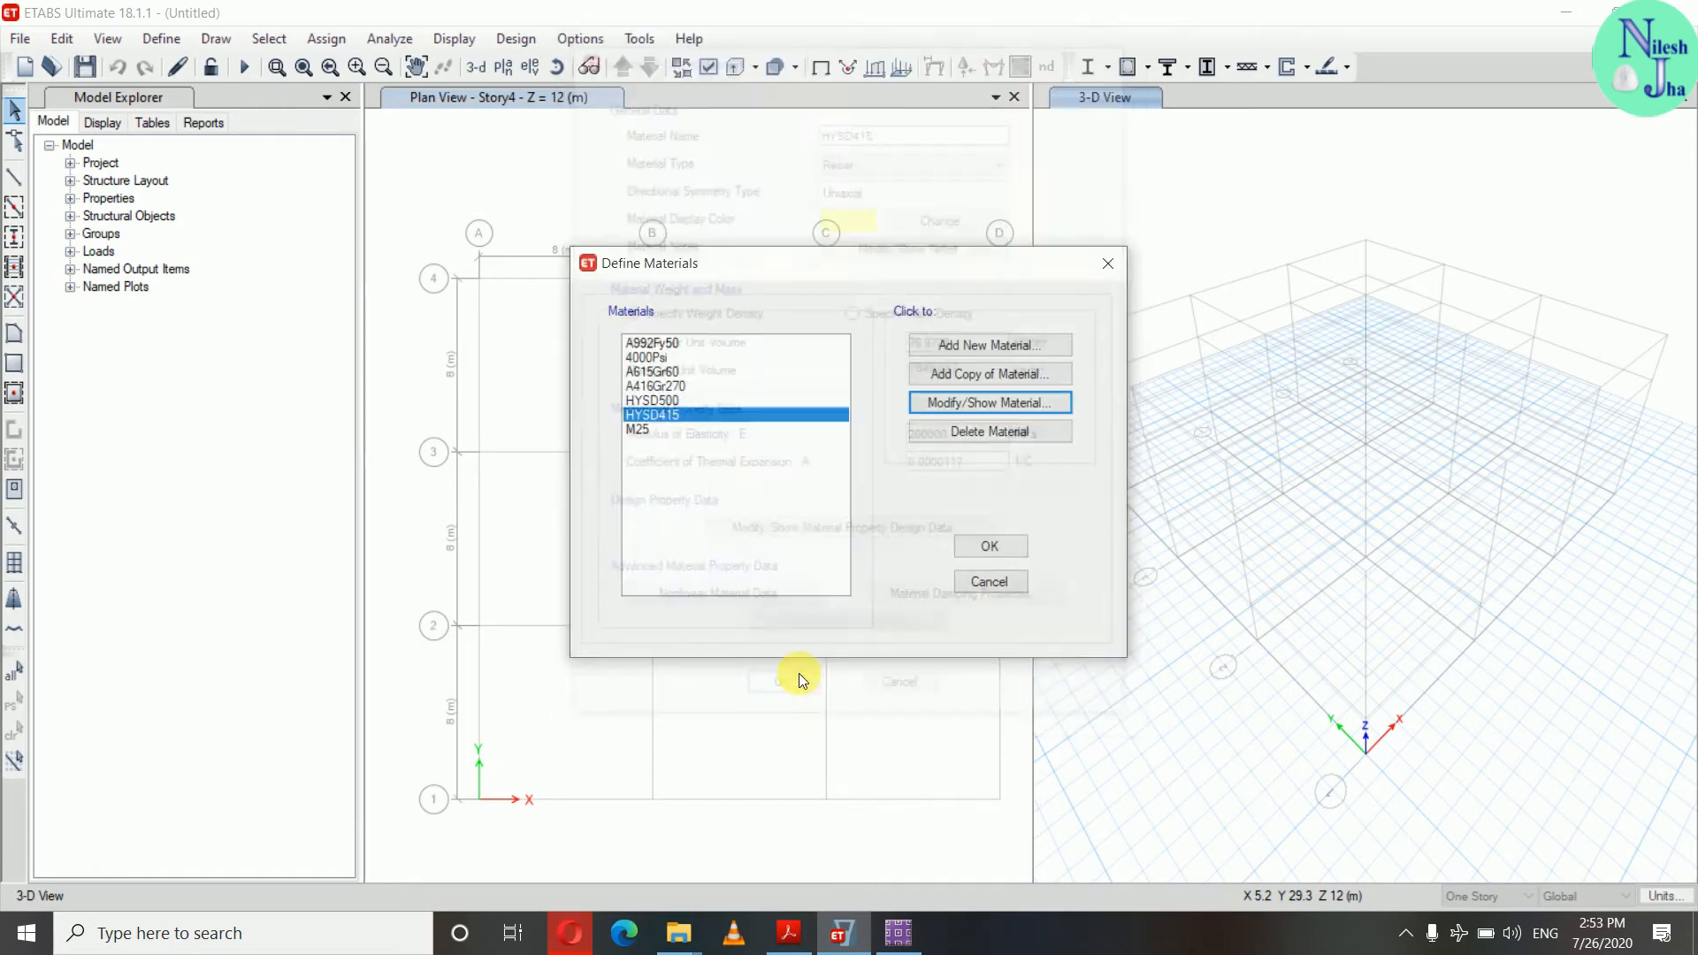
Check HYSD500's design strengths, Fy 500 MPa and Fu 545 MPa.
click(659, 399)
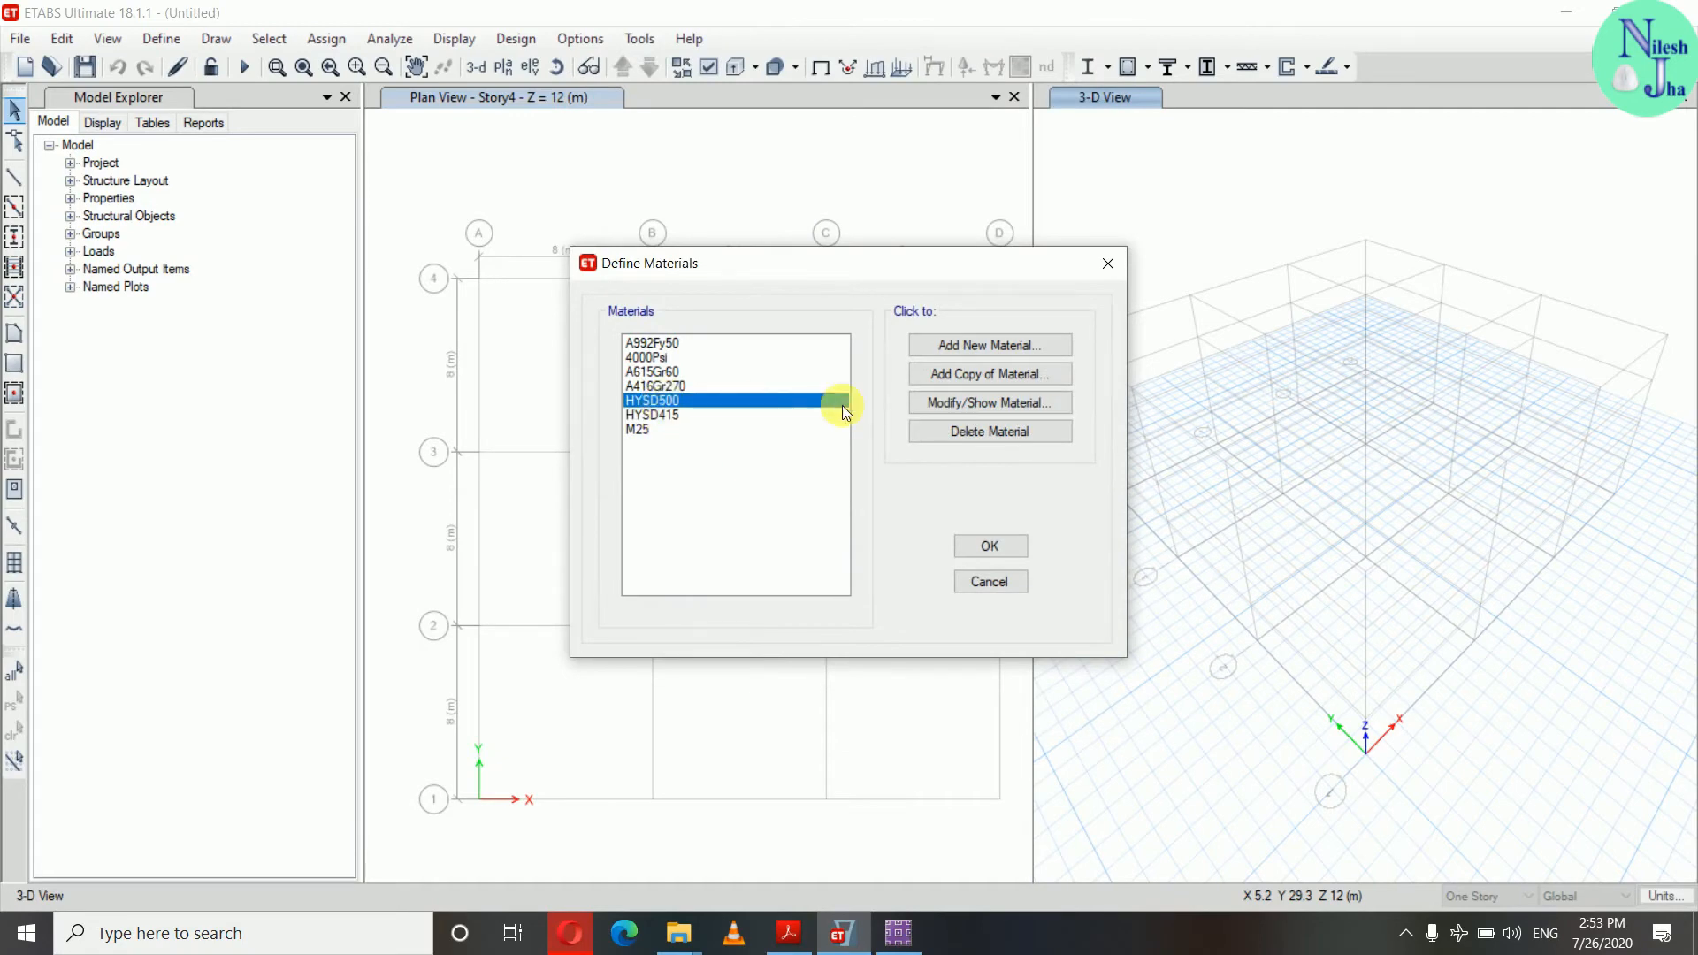
click(931, 400)
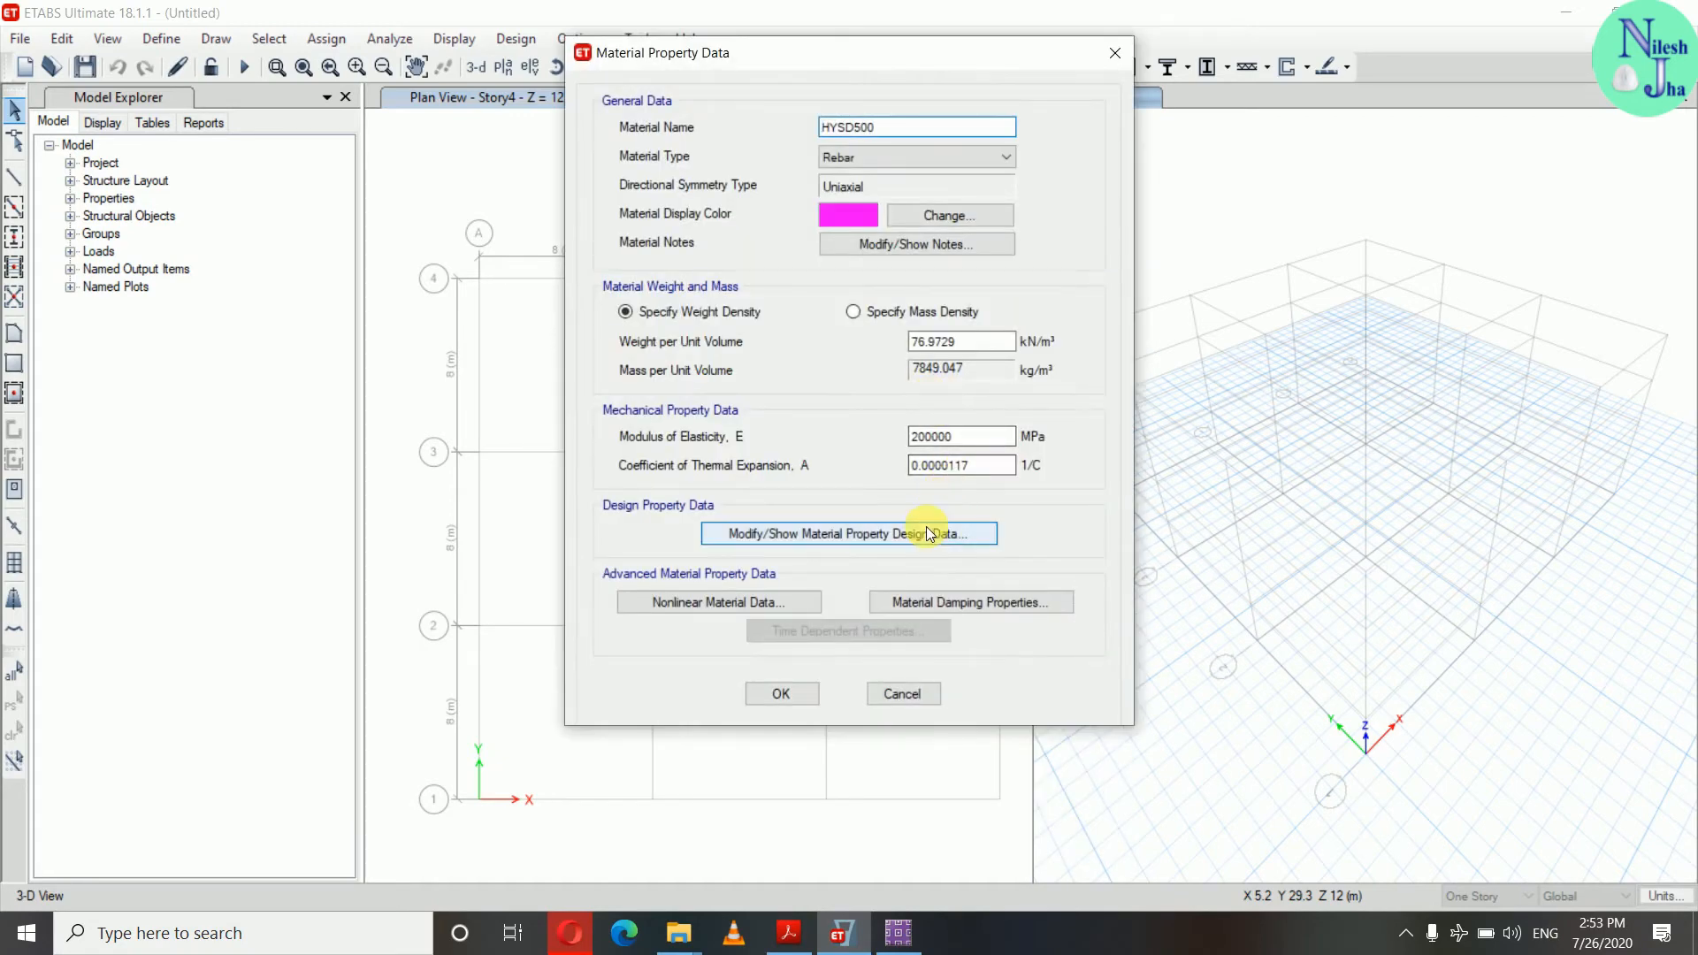
click(926, 534)
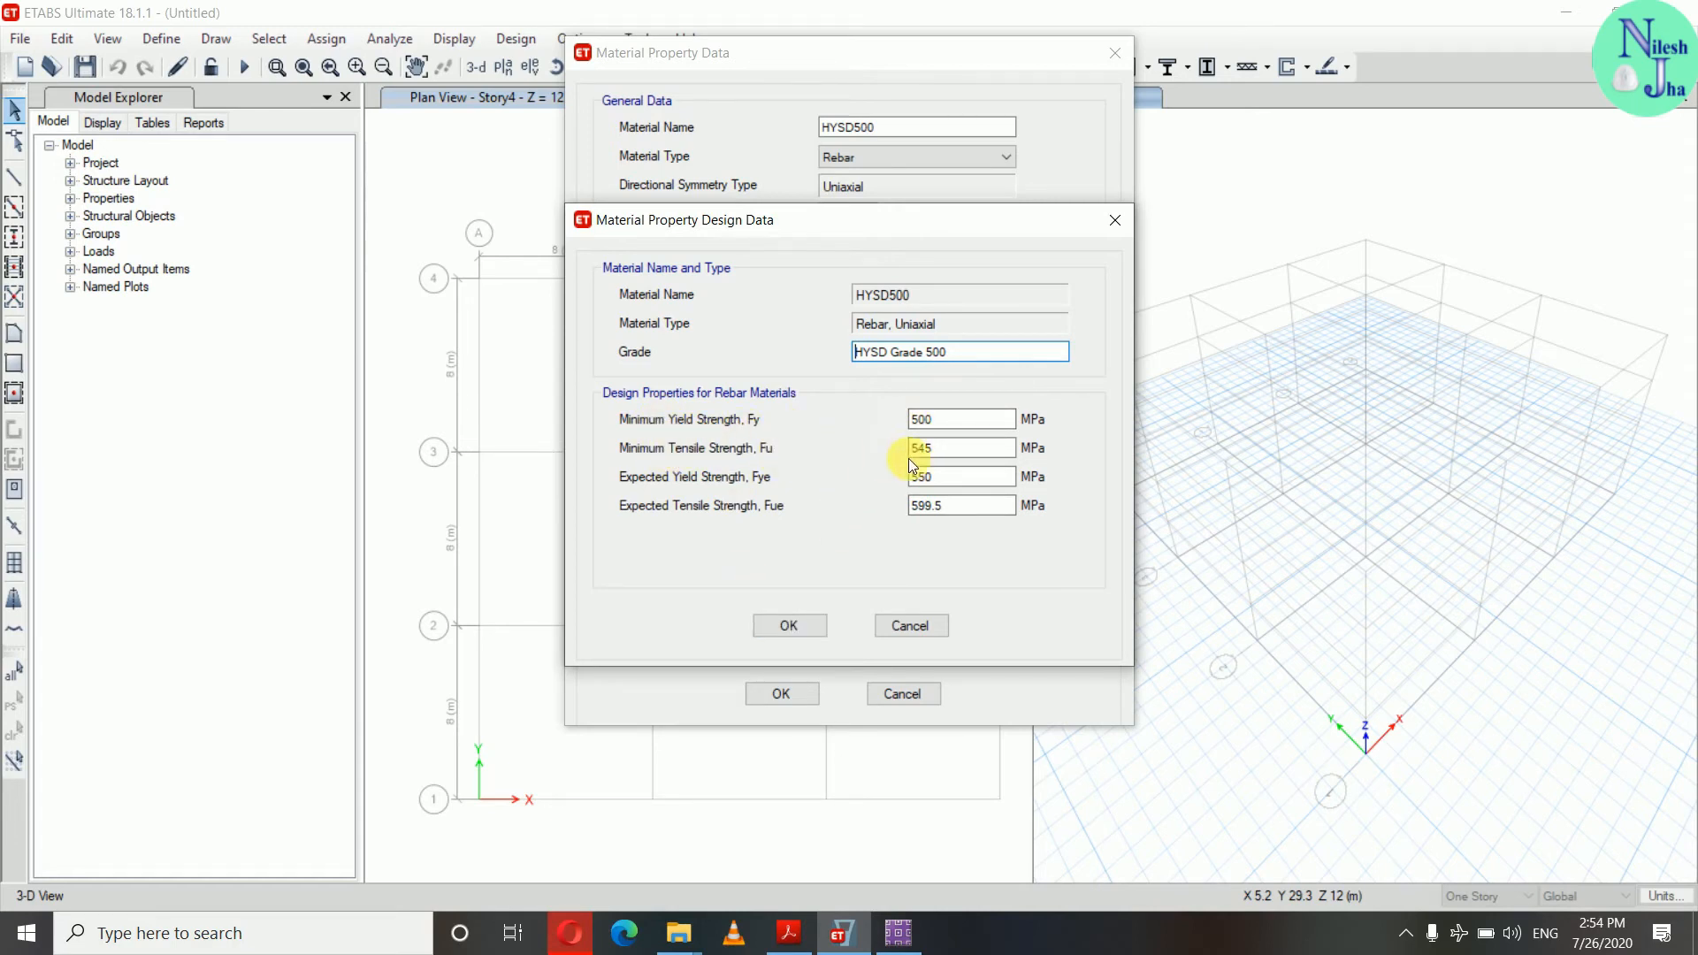
click(789, 626)
click(791, 692)
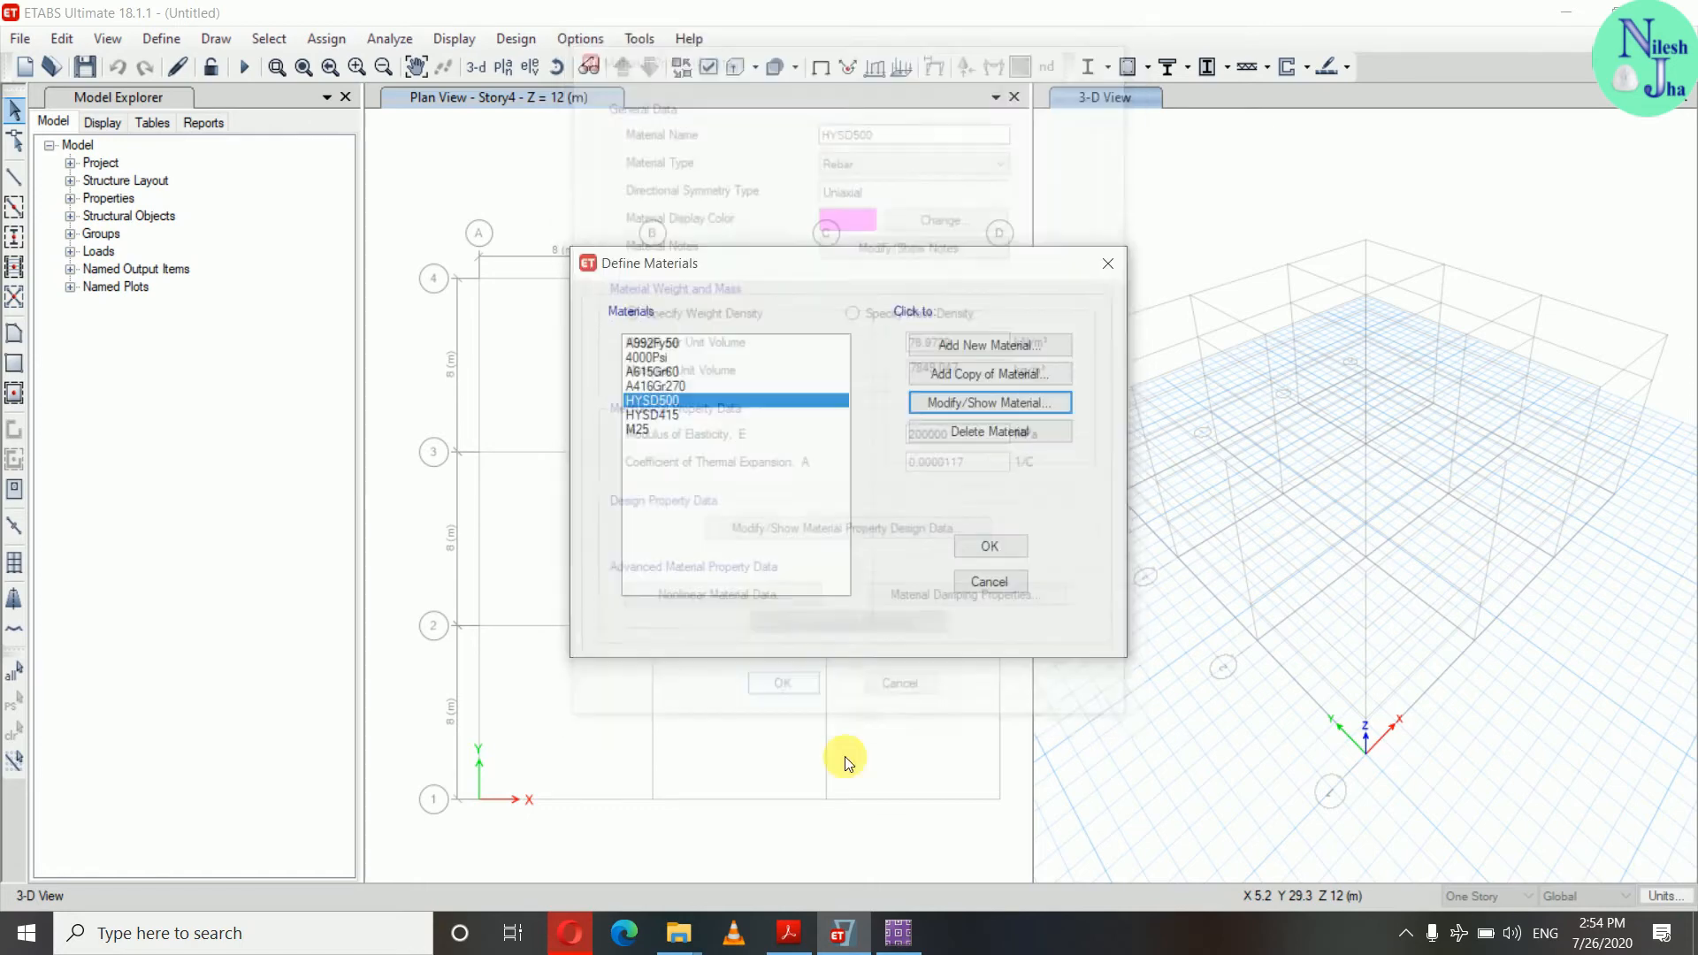
Back in SAFE, set Fe500's Fy to 500 and Fu to 545 N/mm2.
click(898, 947)
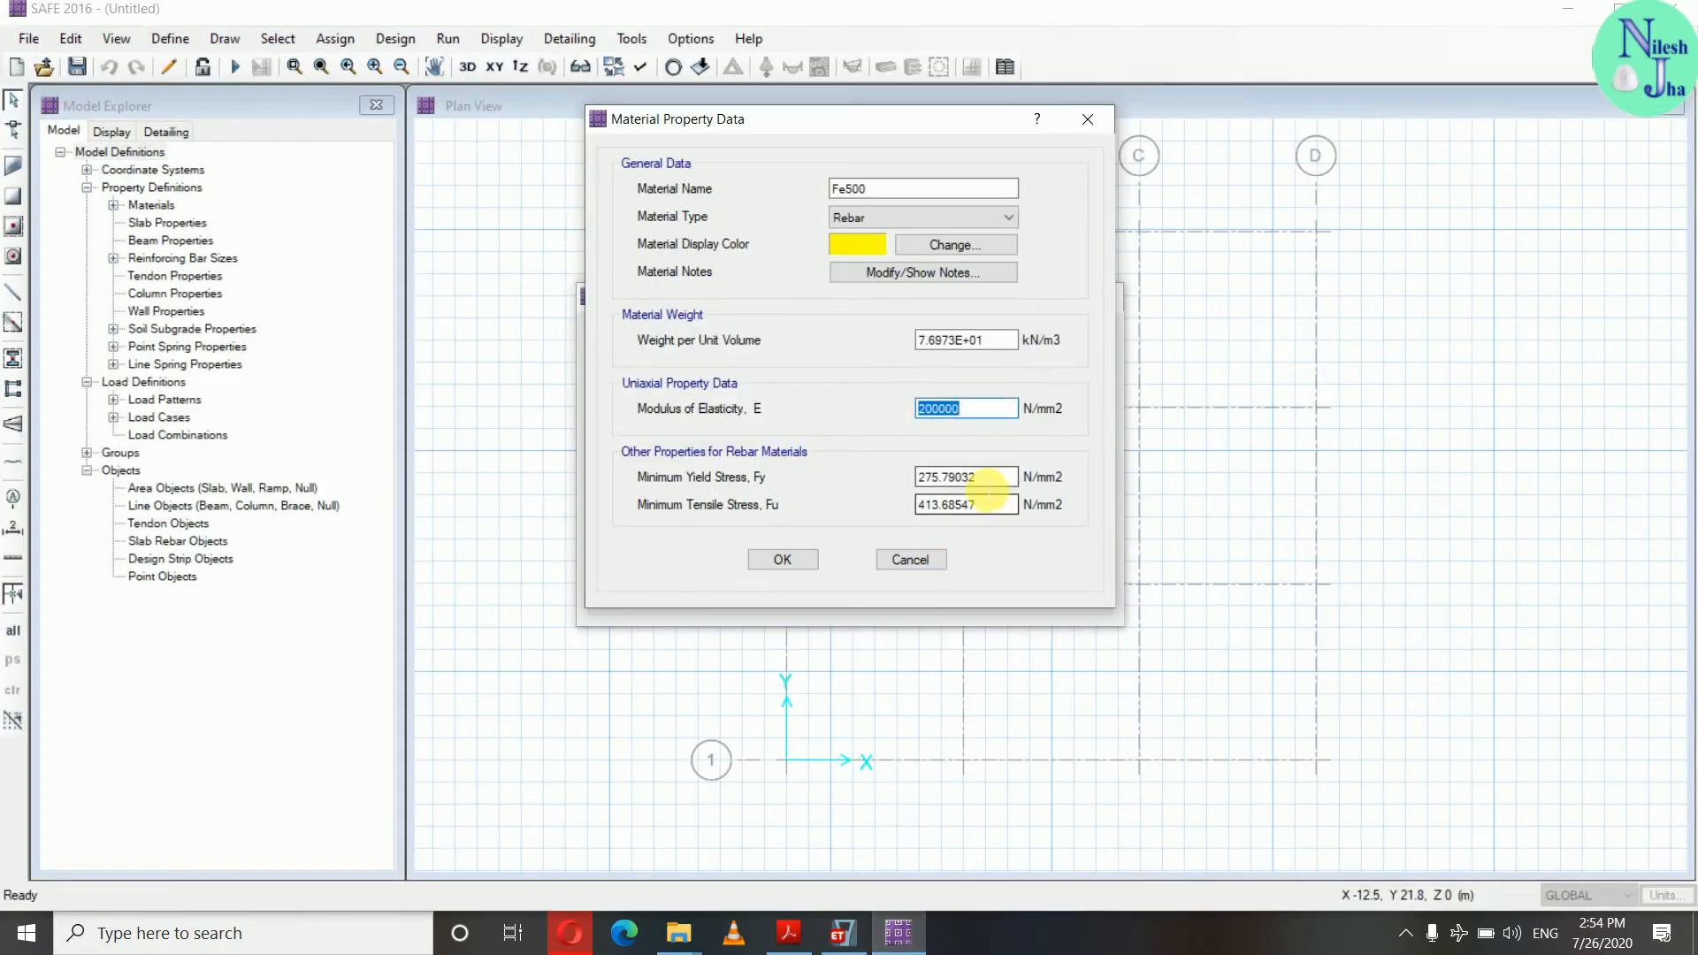
click(987, 487)
key(BackSpace)
key(BackSpace)
key(BackSpace)
key(BackSpace)
key(BackSpace)
key(BackSpace)
key(BackSpace)
key(BackSpace)
key(BackSpace)
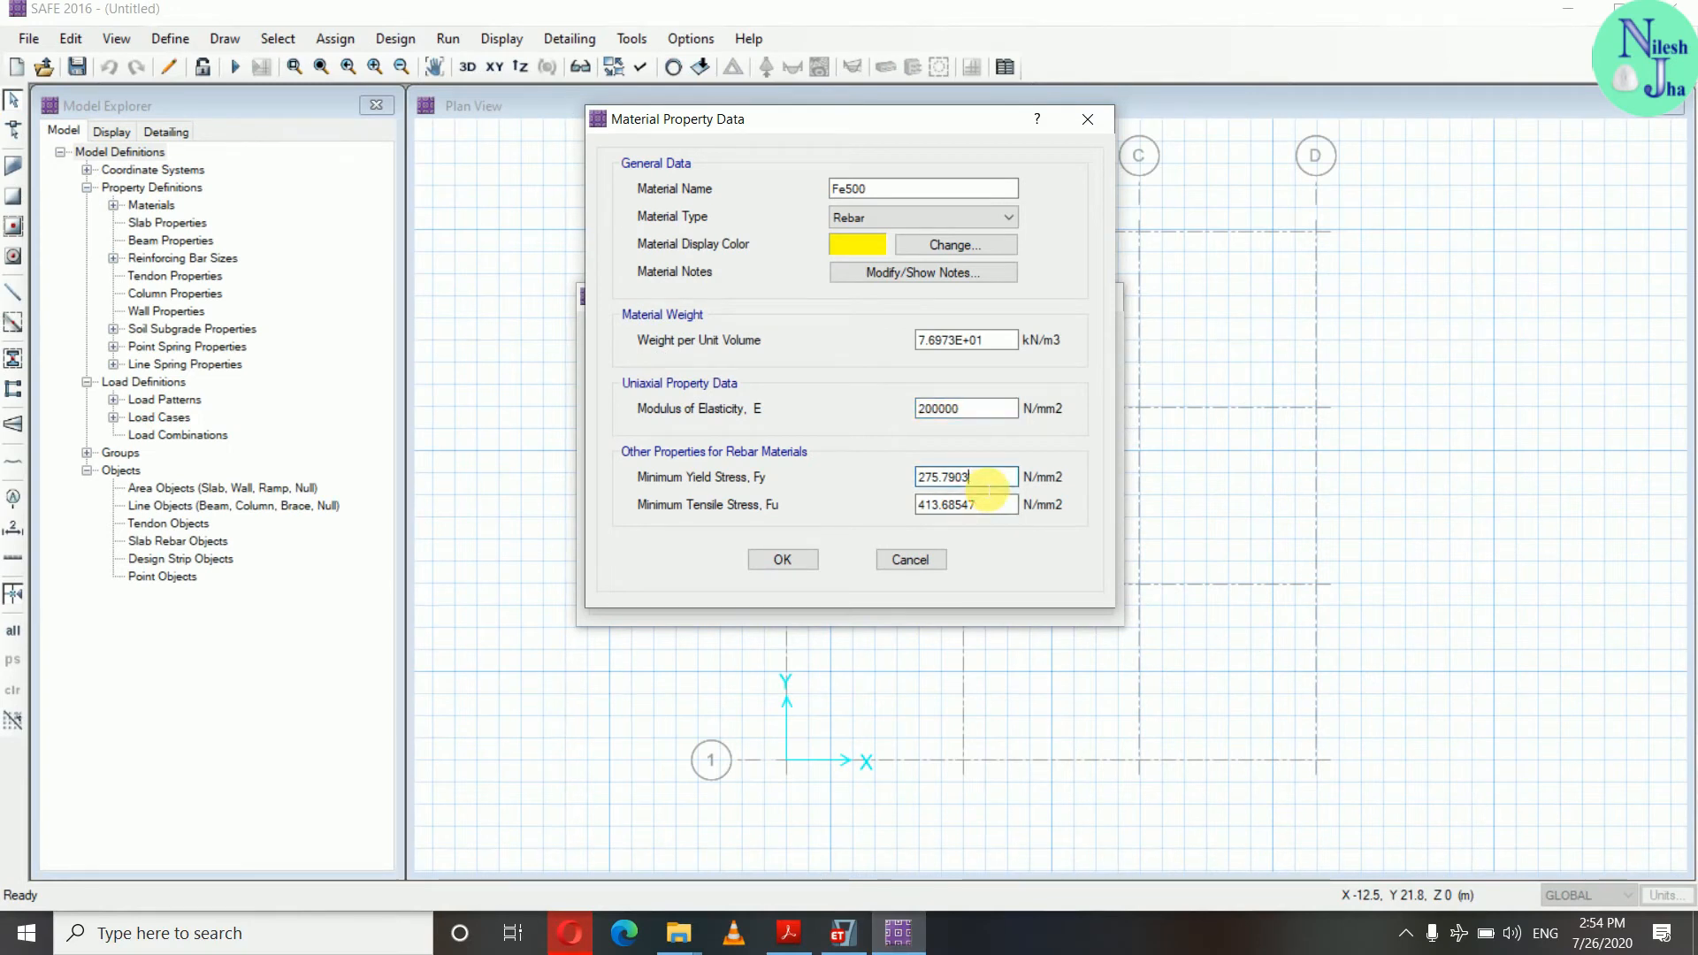
text(500)
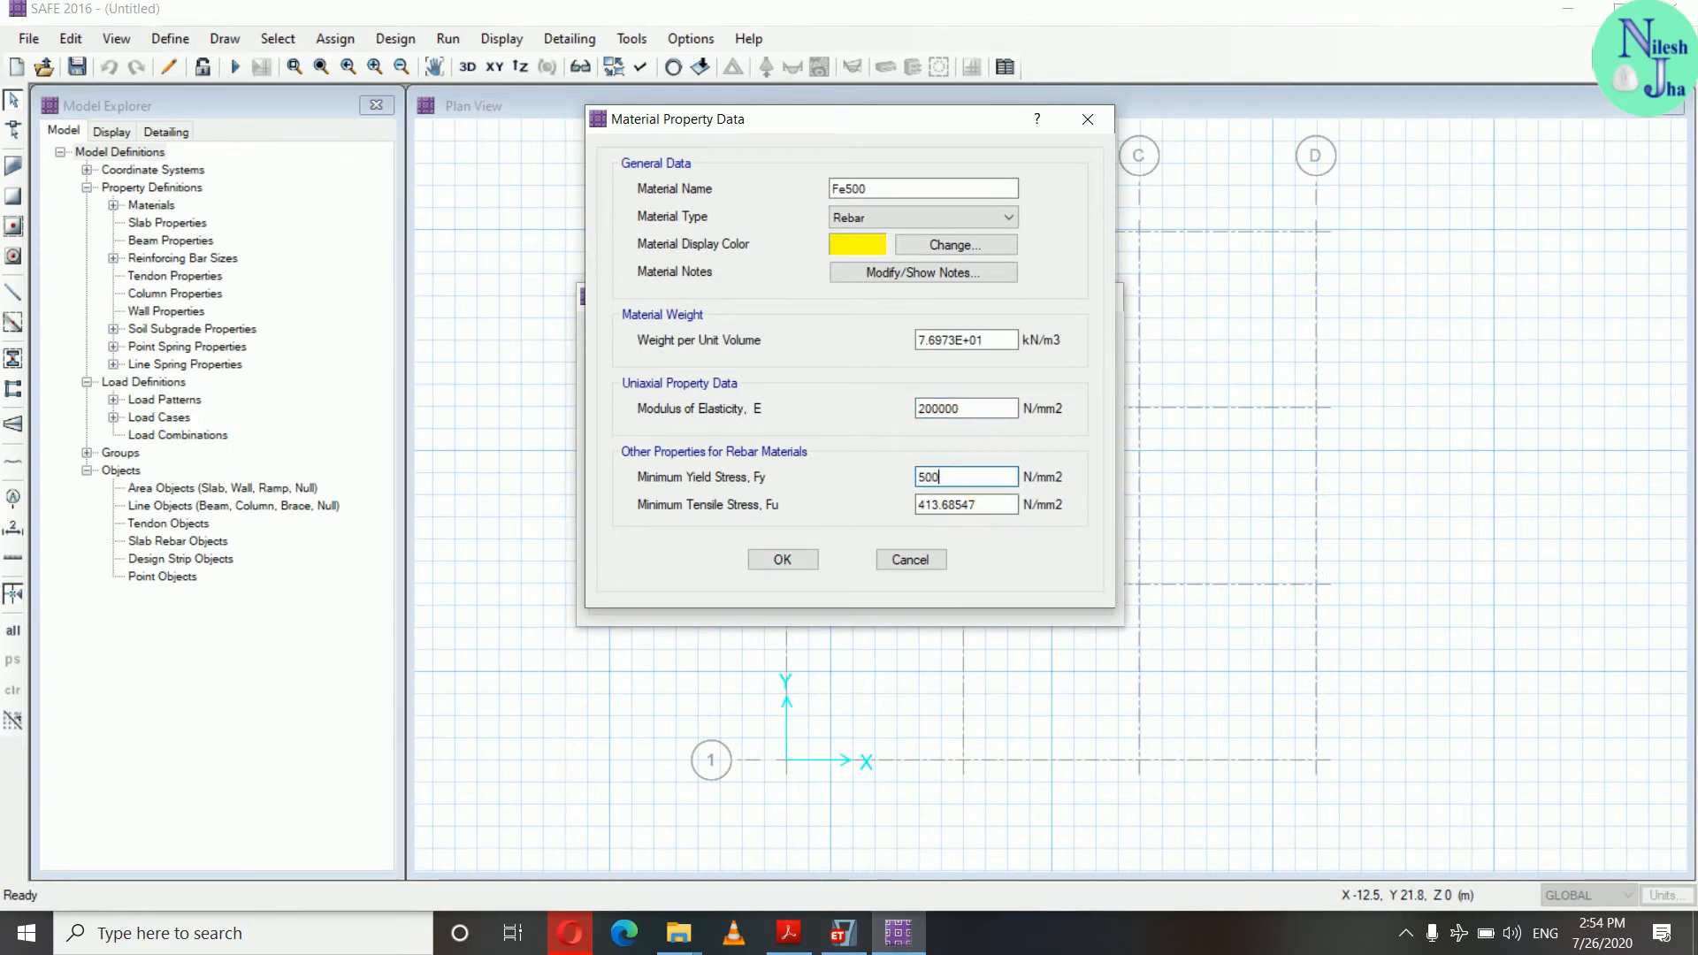
click(995, 506)
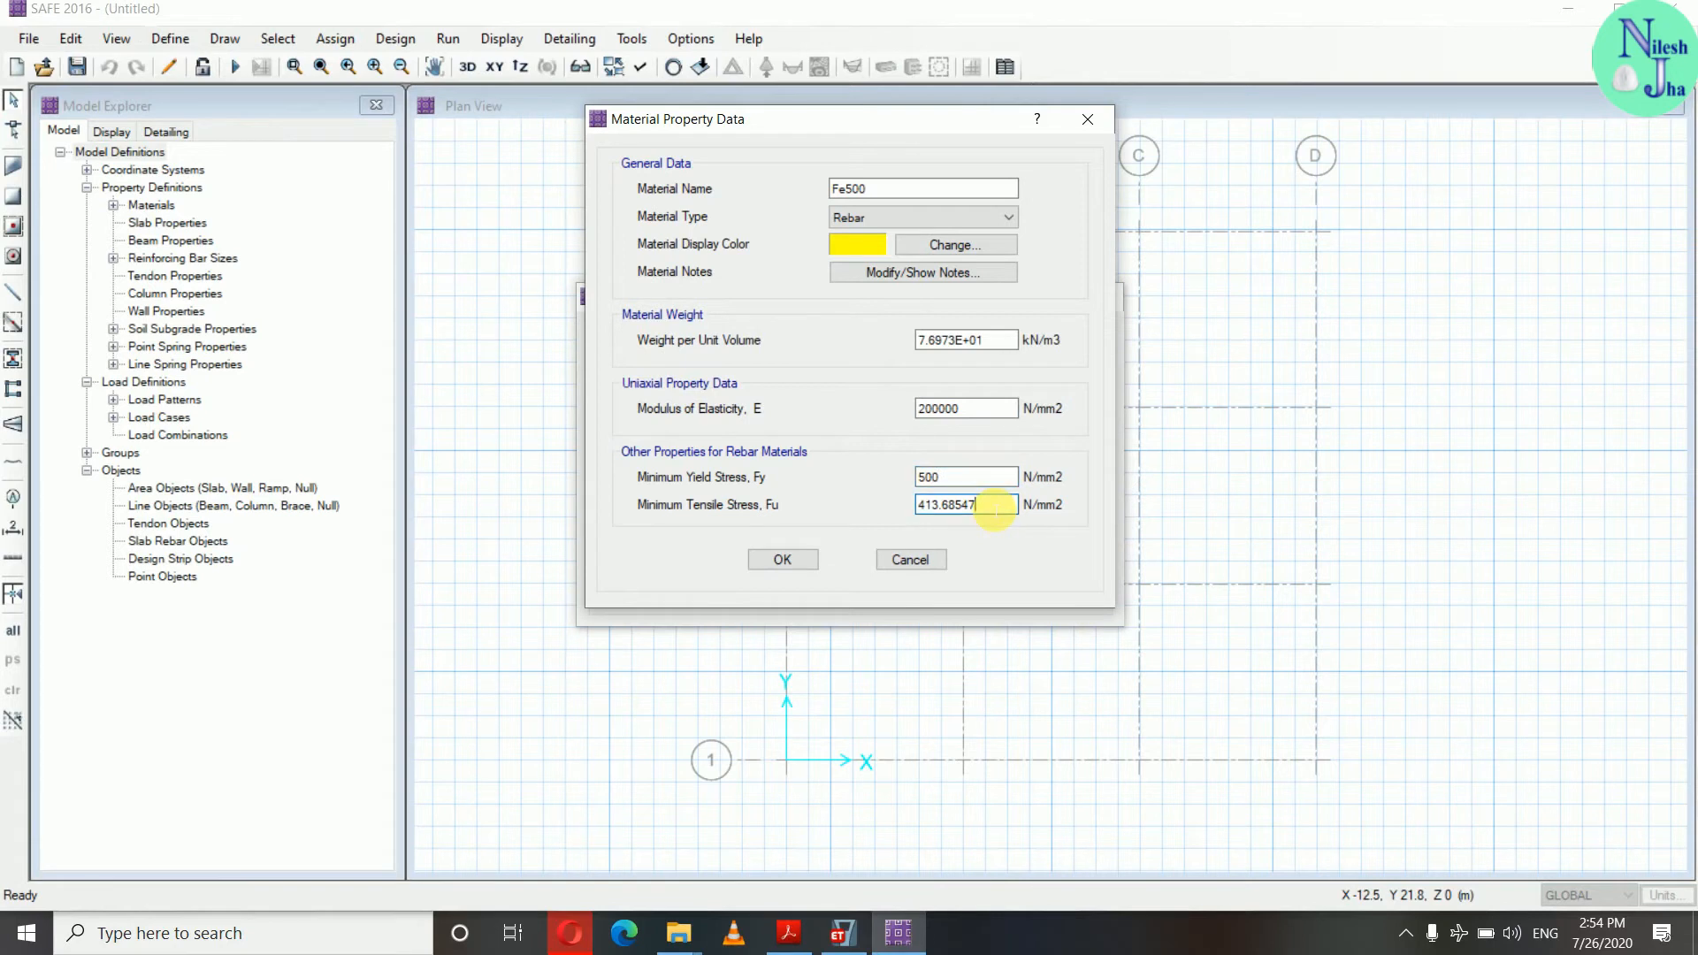
key(BackSpace)
key(BackSpace)
key(BackSpace)
key(BackSpace)
key(BackSpace)
key(BackSpace)
key(BackSpace)
key(BackSpace)
key(BackSpace)
text(545)
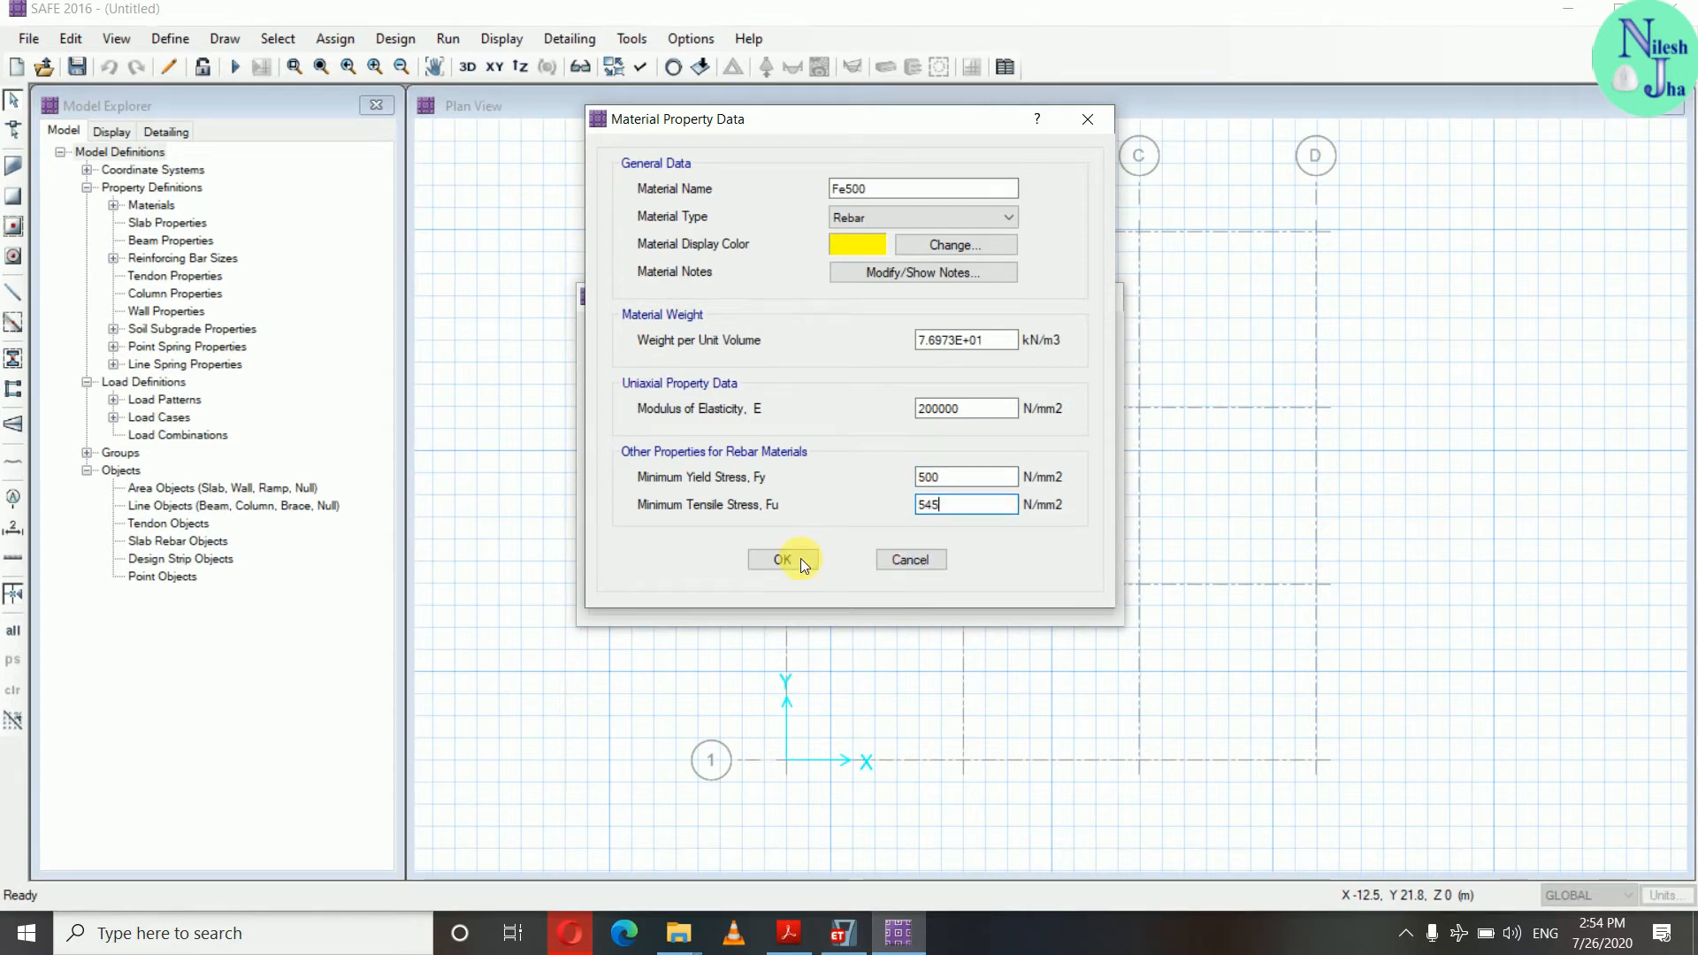
click(790, 559)
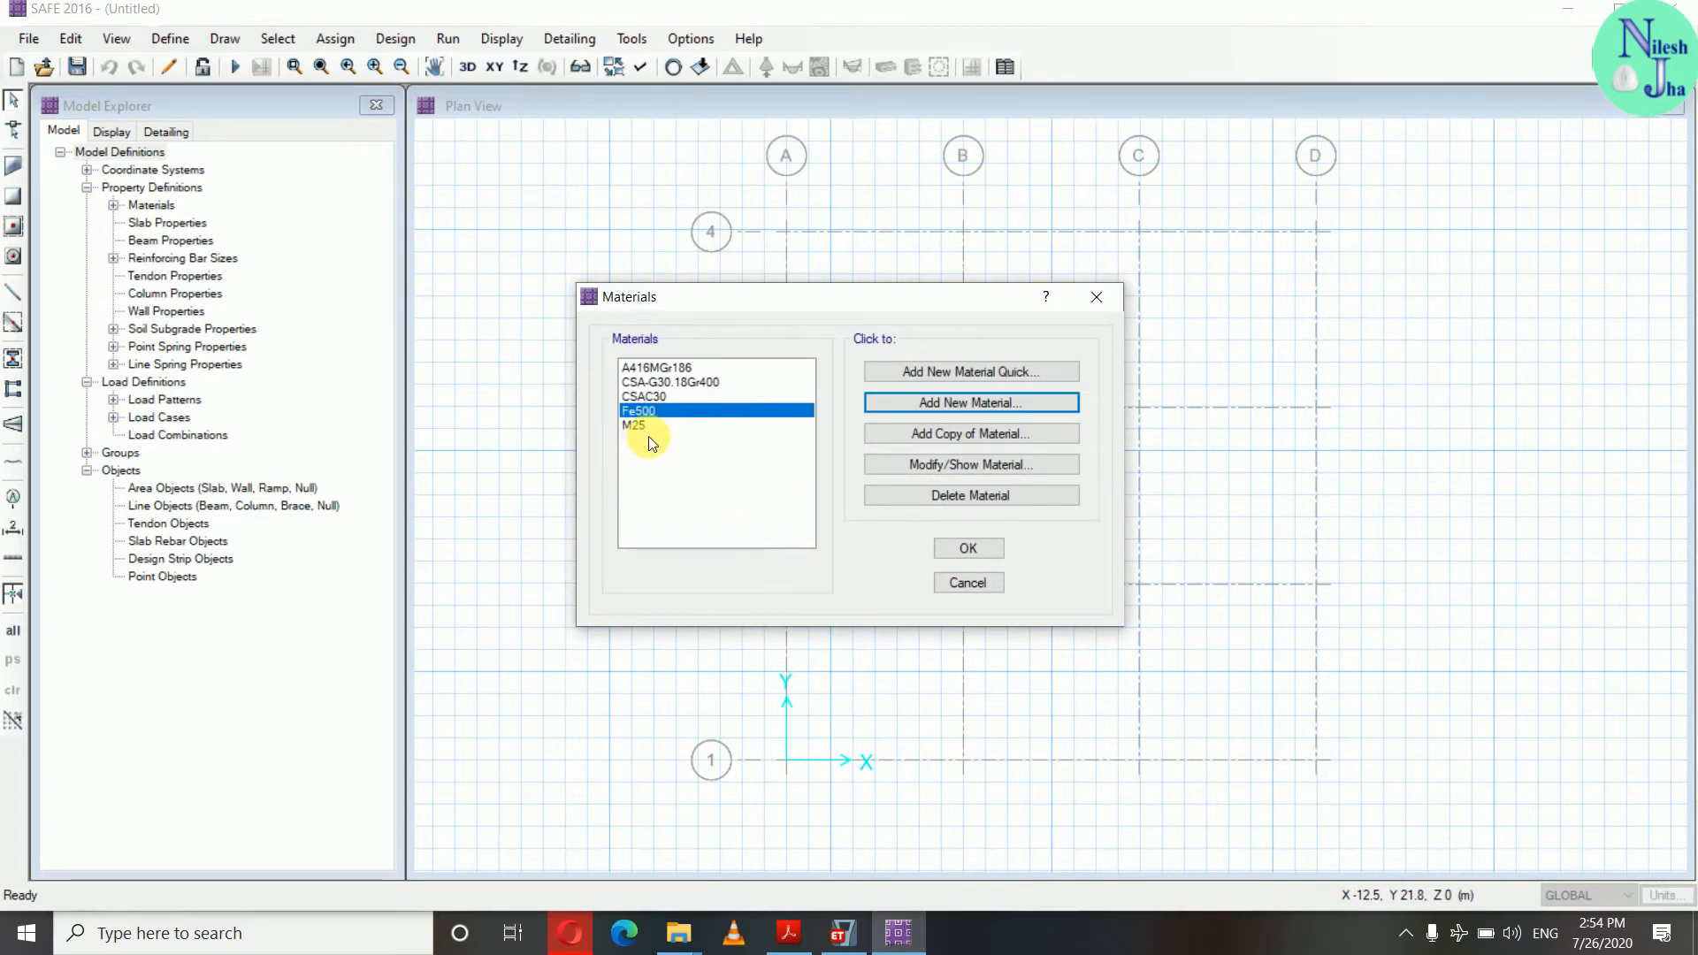
Close the Materials dialog, then open and close the Define menu.
click(960, 551)
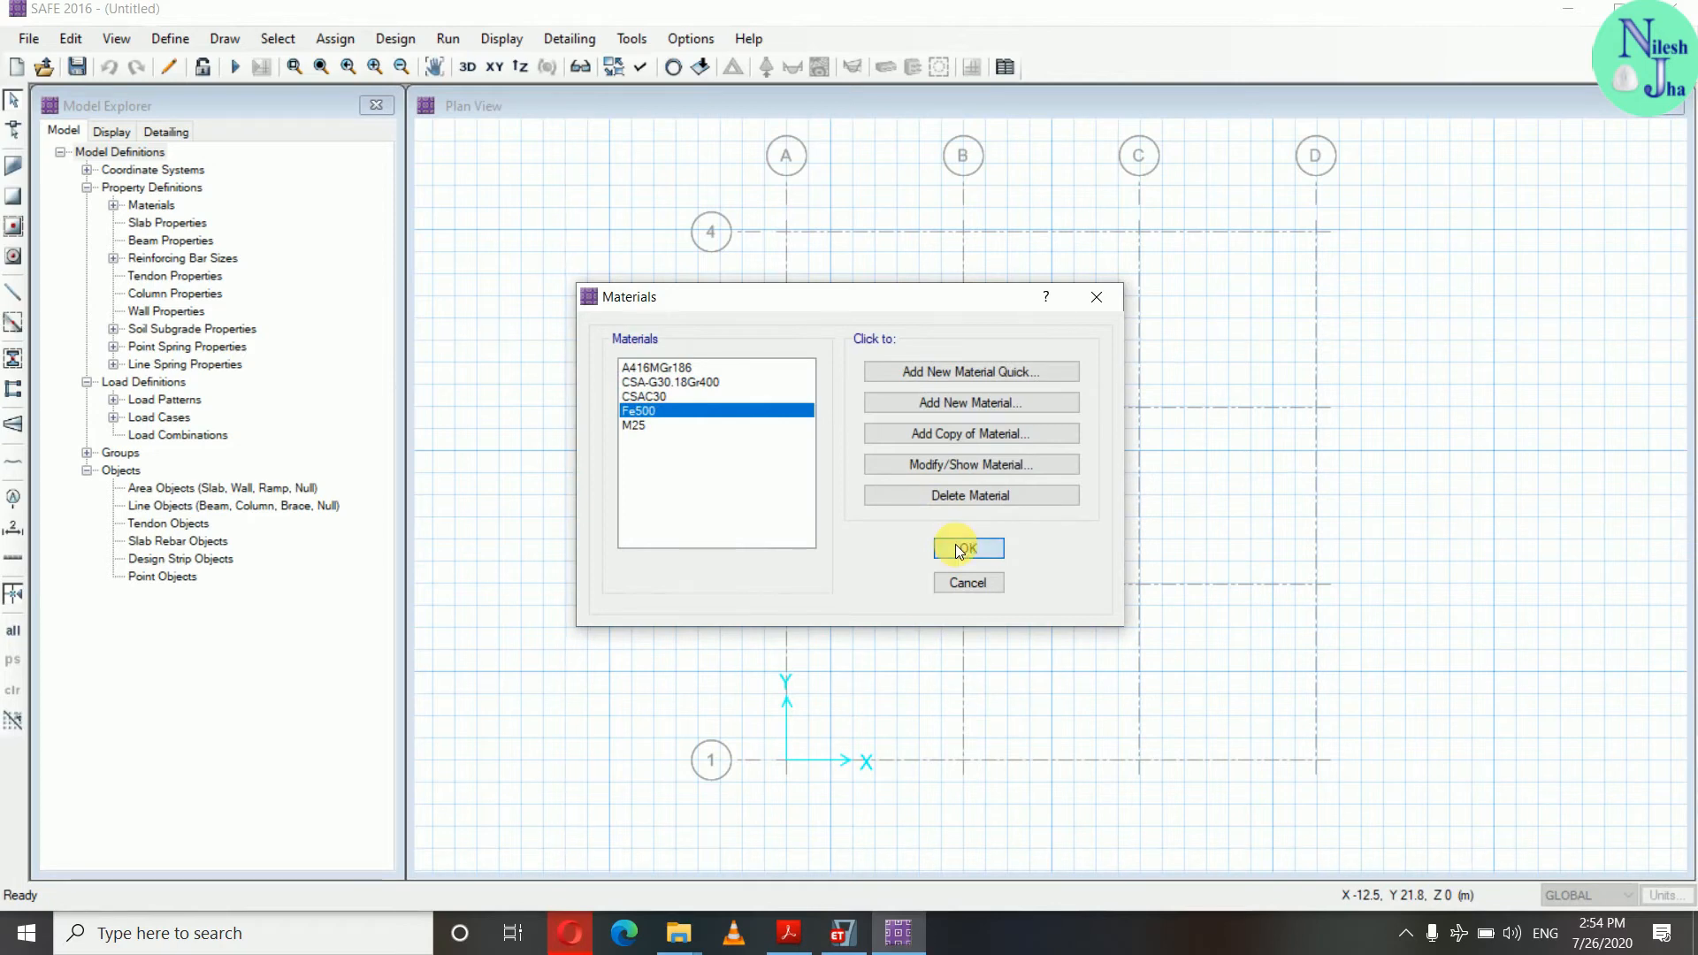
click(170, 39)
click(171, 39)
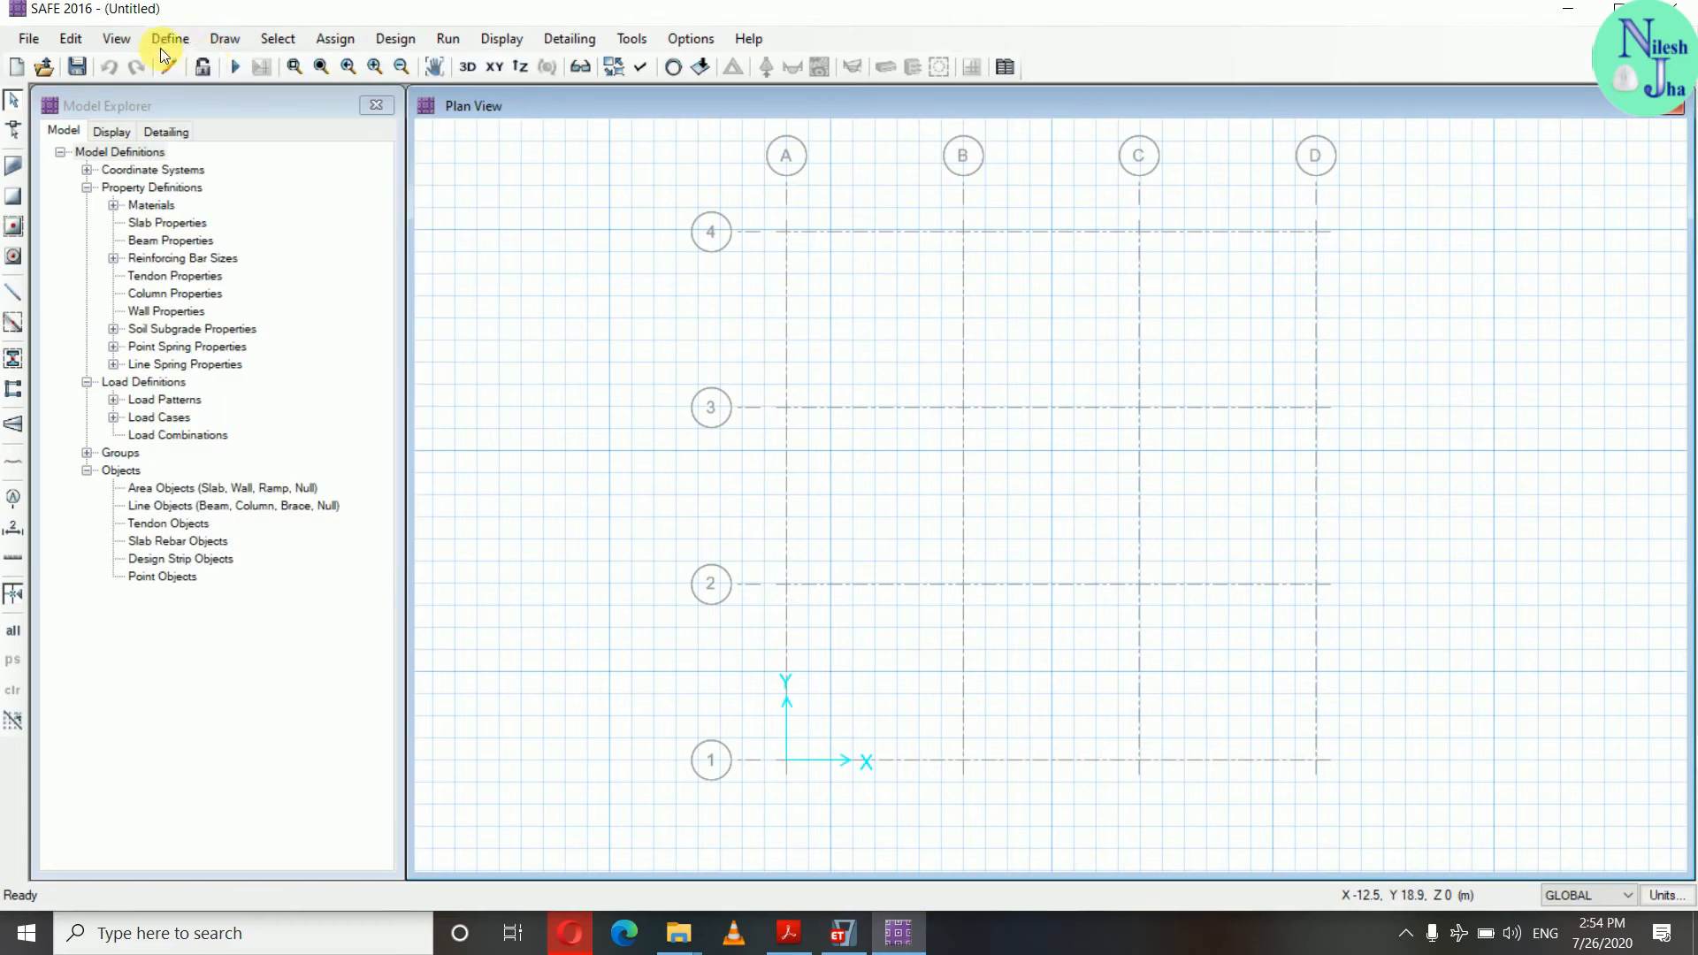
Add a new slab property named 'Footing slab'.
click(174, 39)
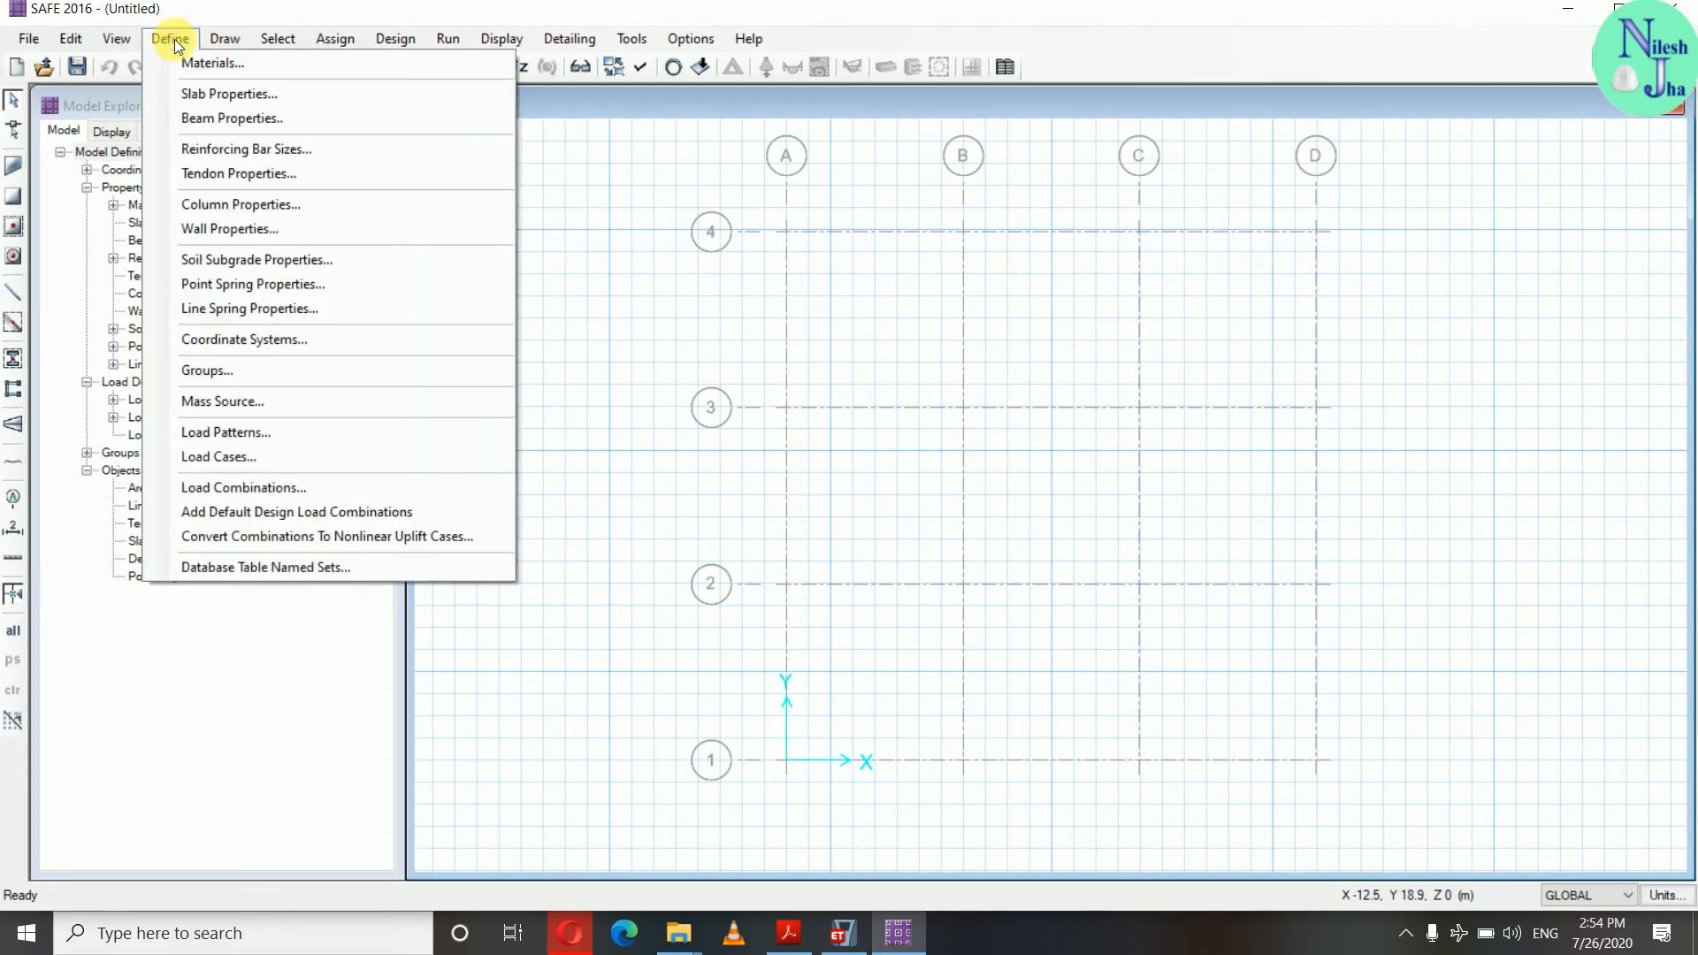
click(179, 92)
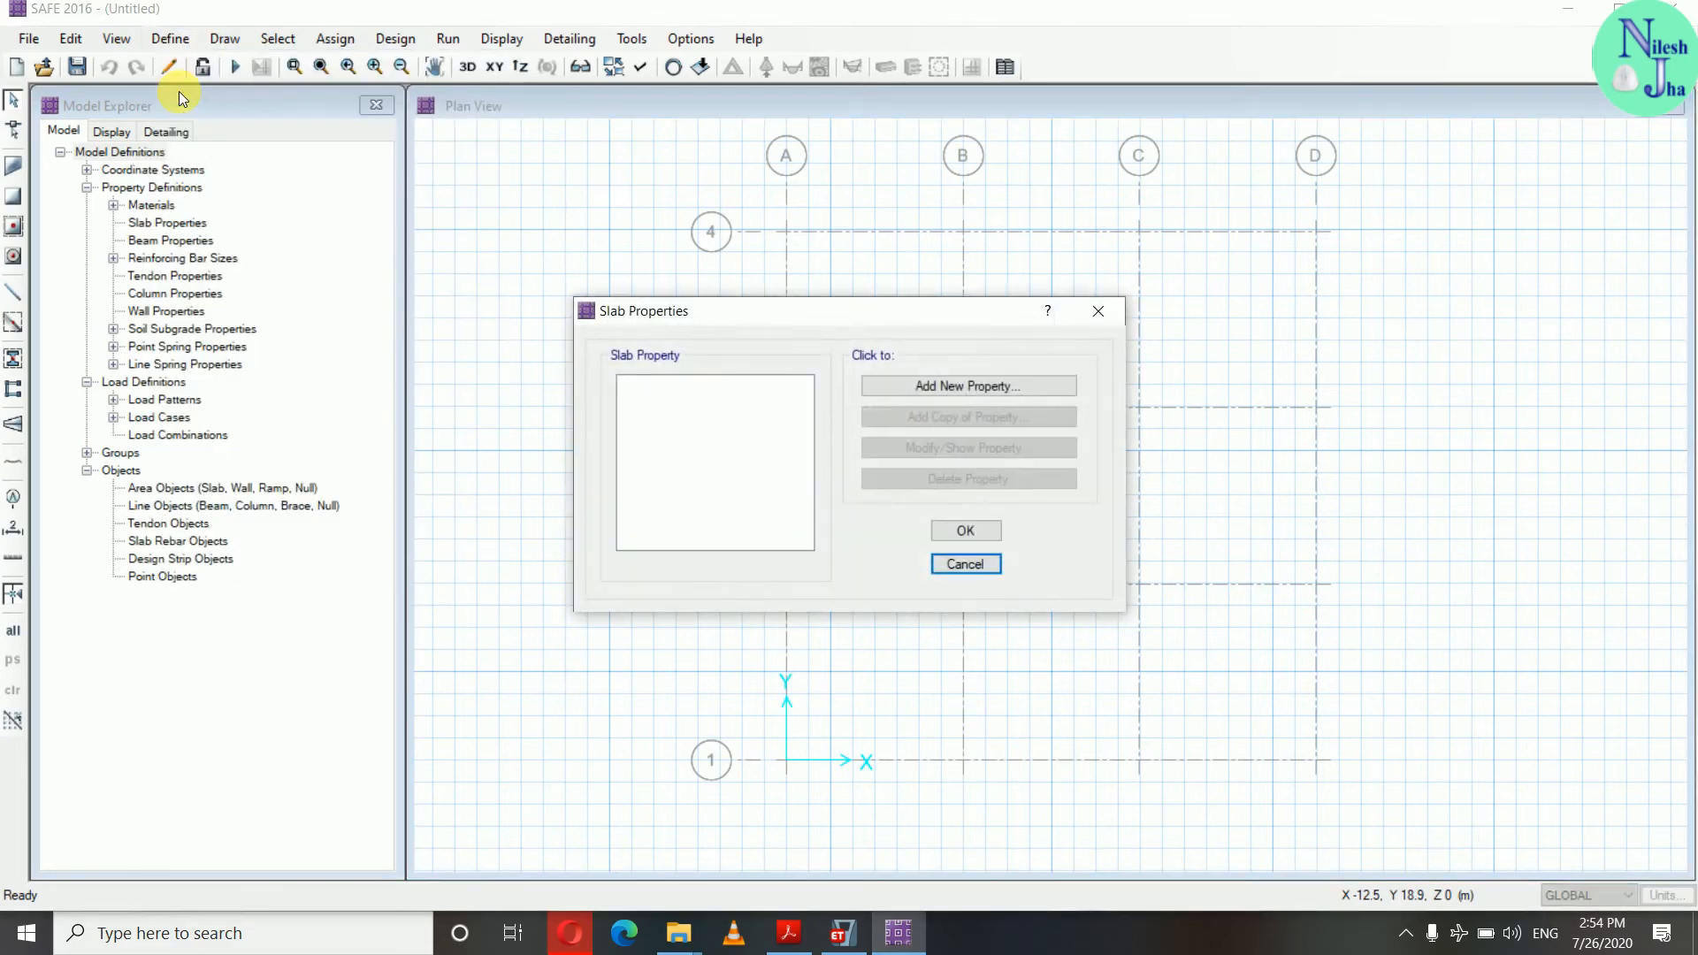
click(888, 382)
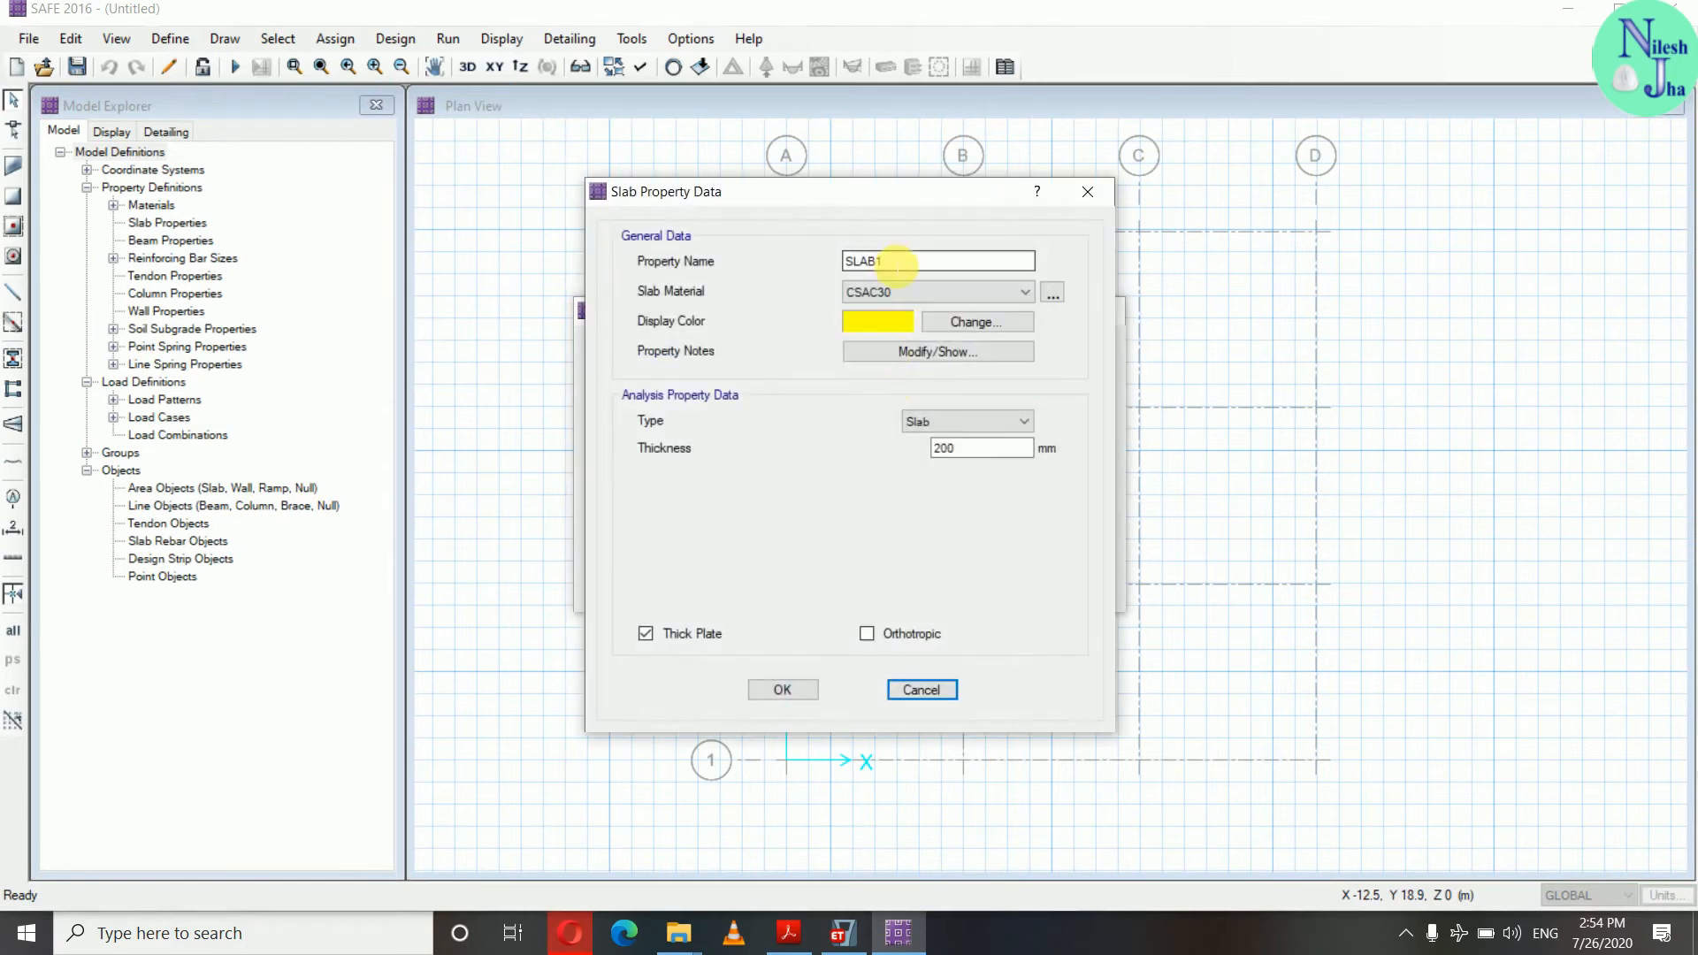
click(896, 261)
key(BackSpace)
key(BackSpace)
key(BackSpace)
key(BackSpace)
key(BackSpace)
text(Footin)
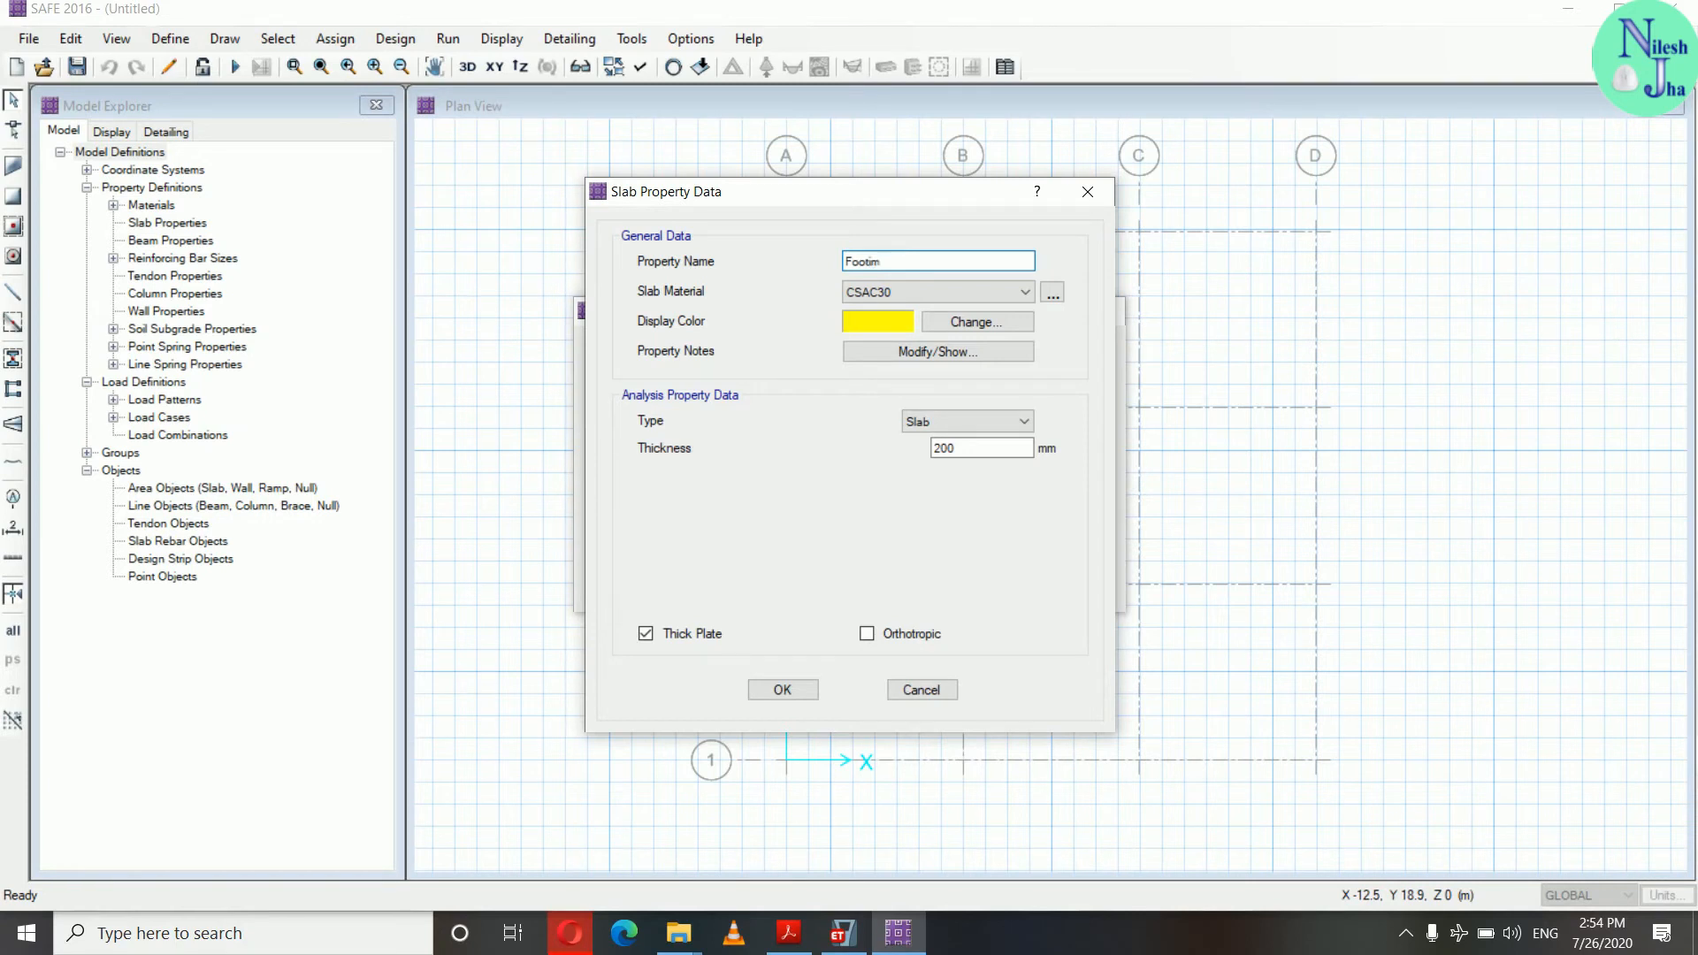
text(g slab)
Give Footing slab M25 material, Footing type and a 445 mm thickness.
click(935, 284)
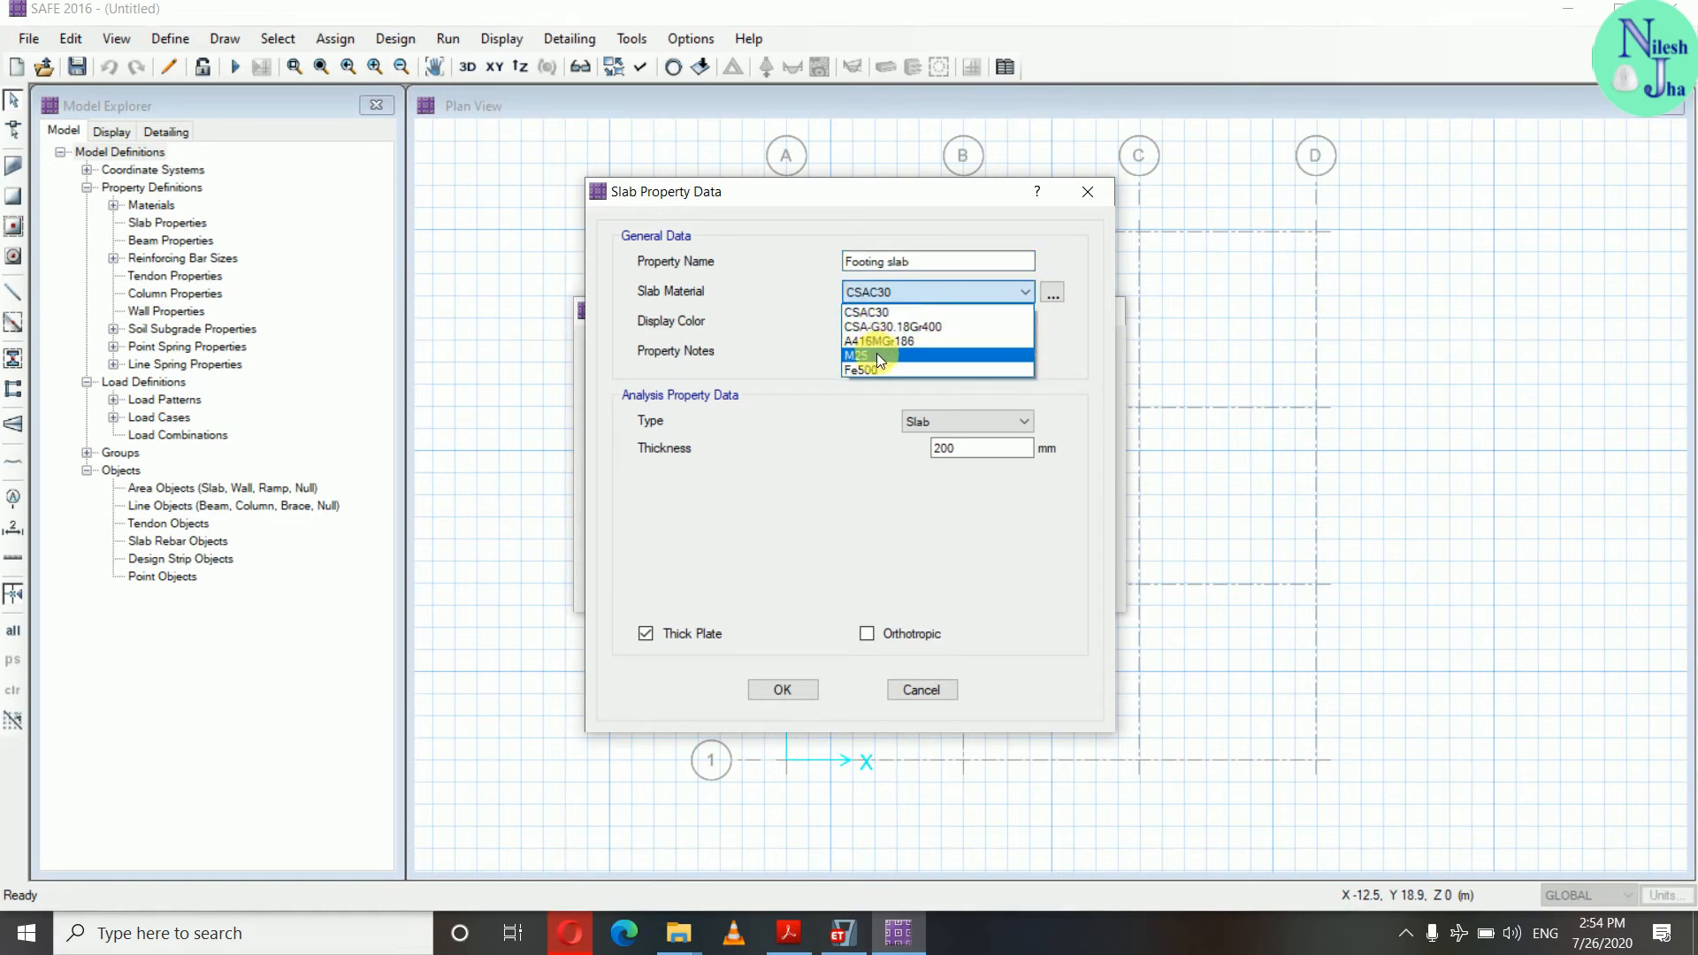
click(877, 354)
click(944, 420)
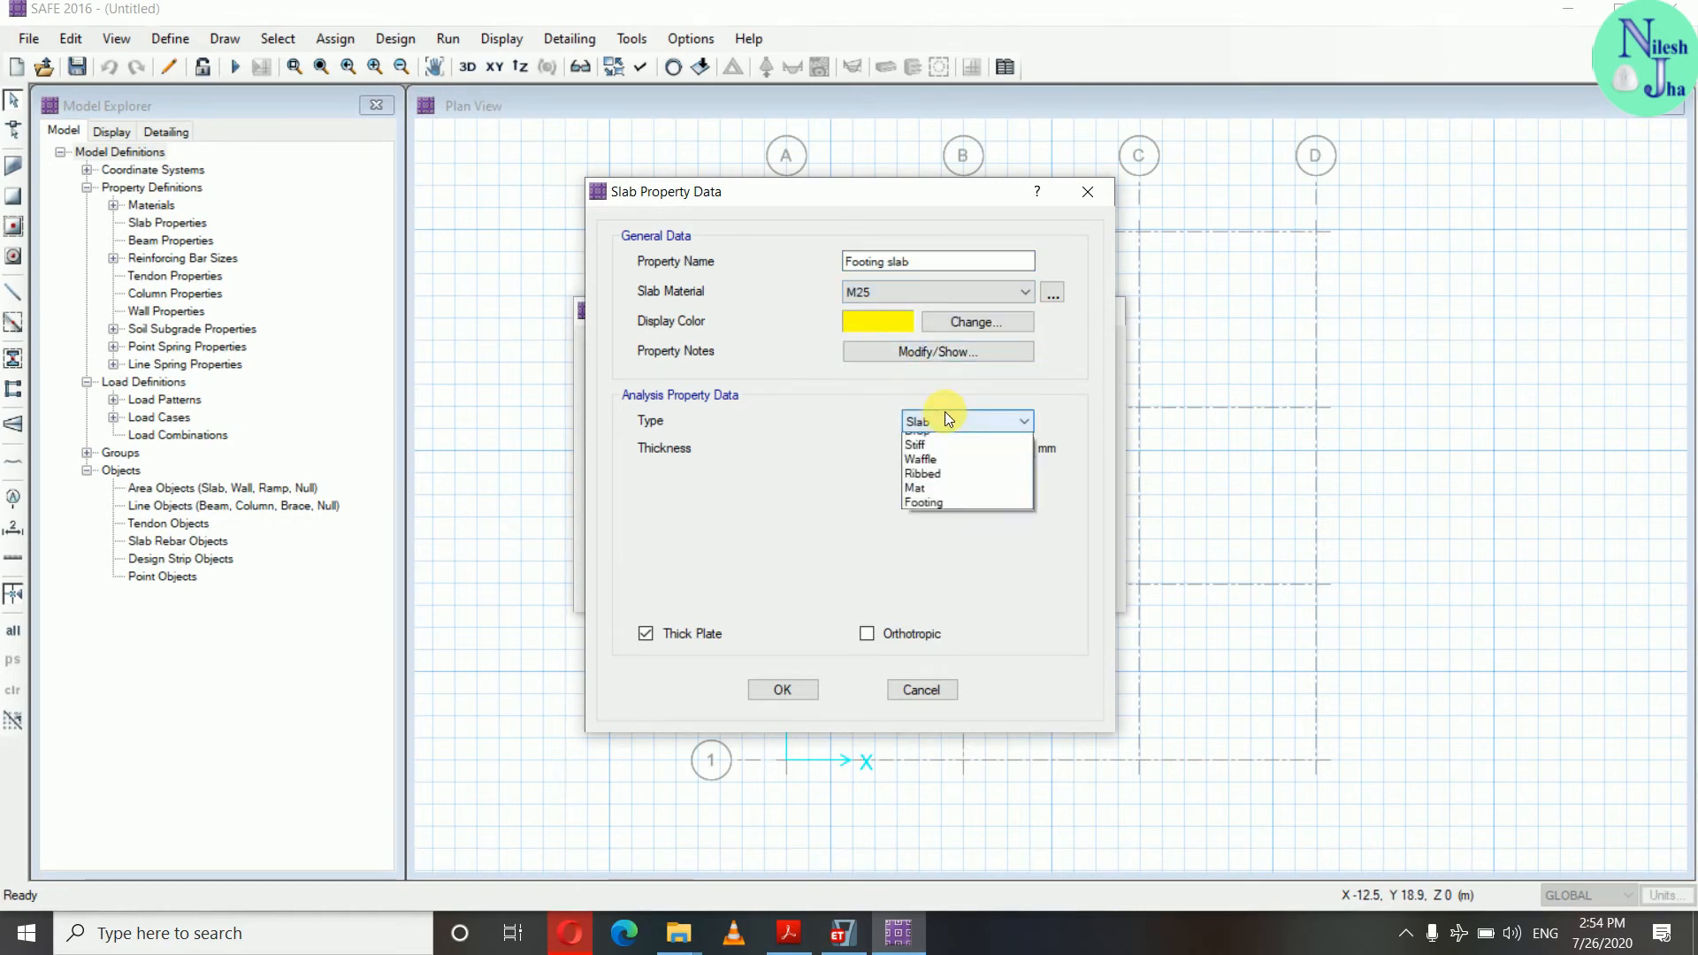
click(950, 525)
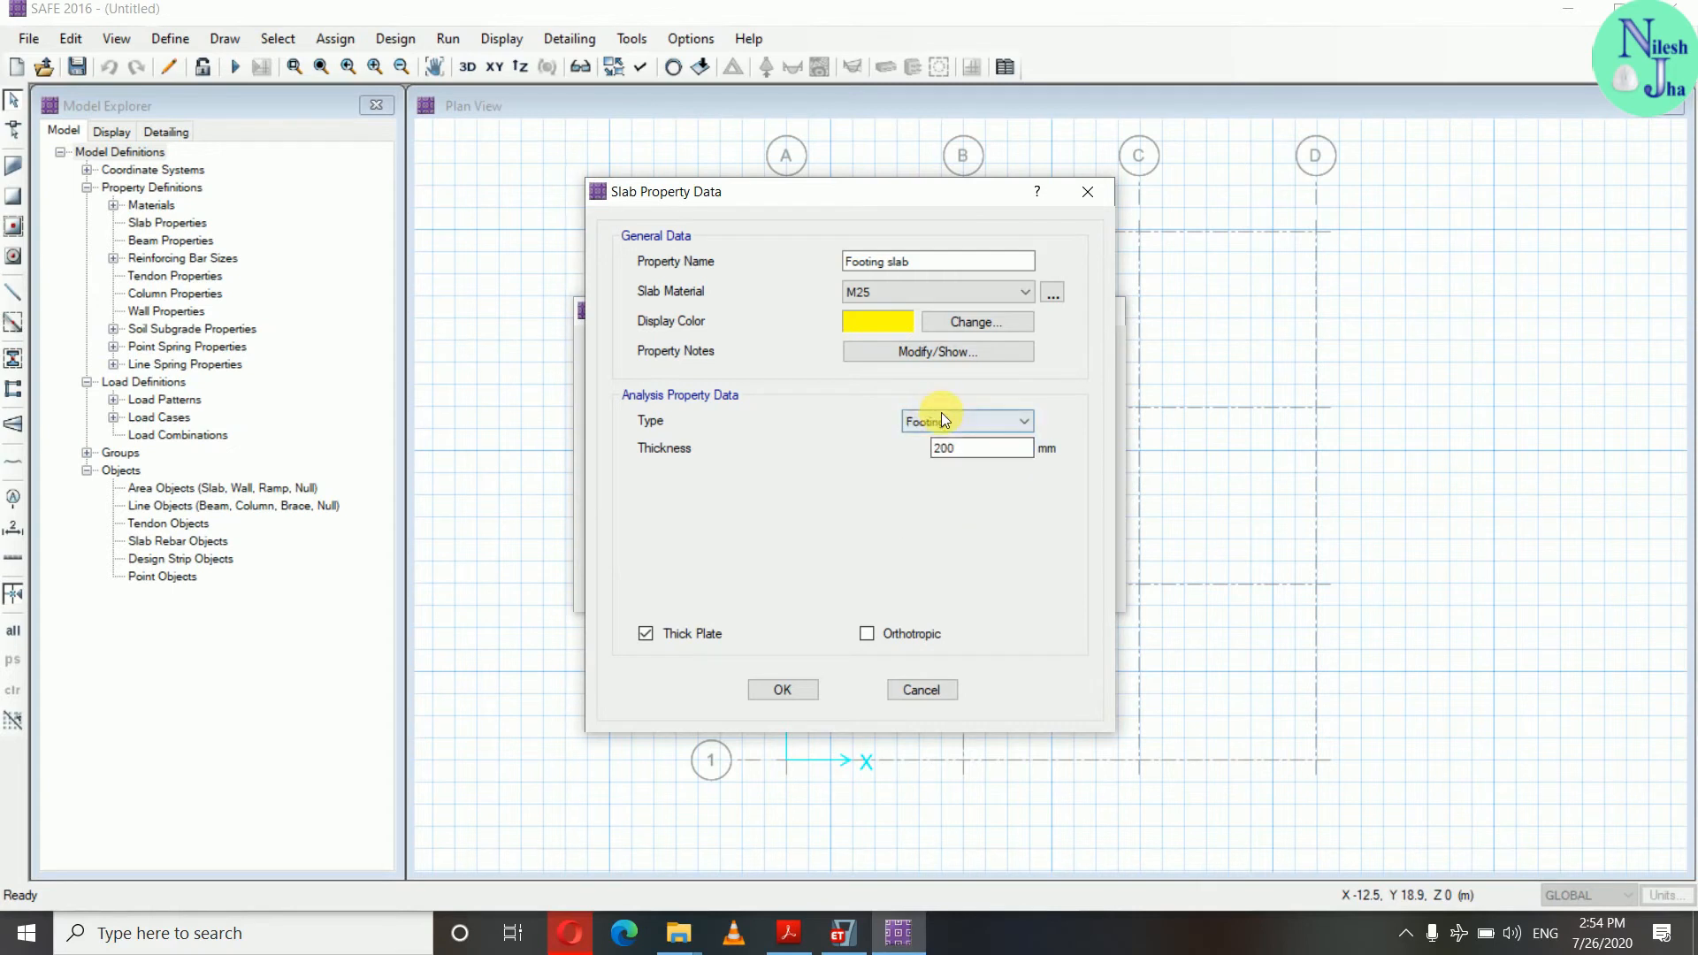
click(941, 421)
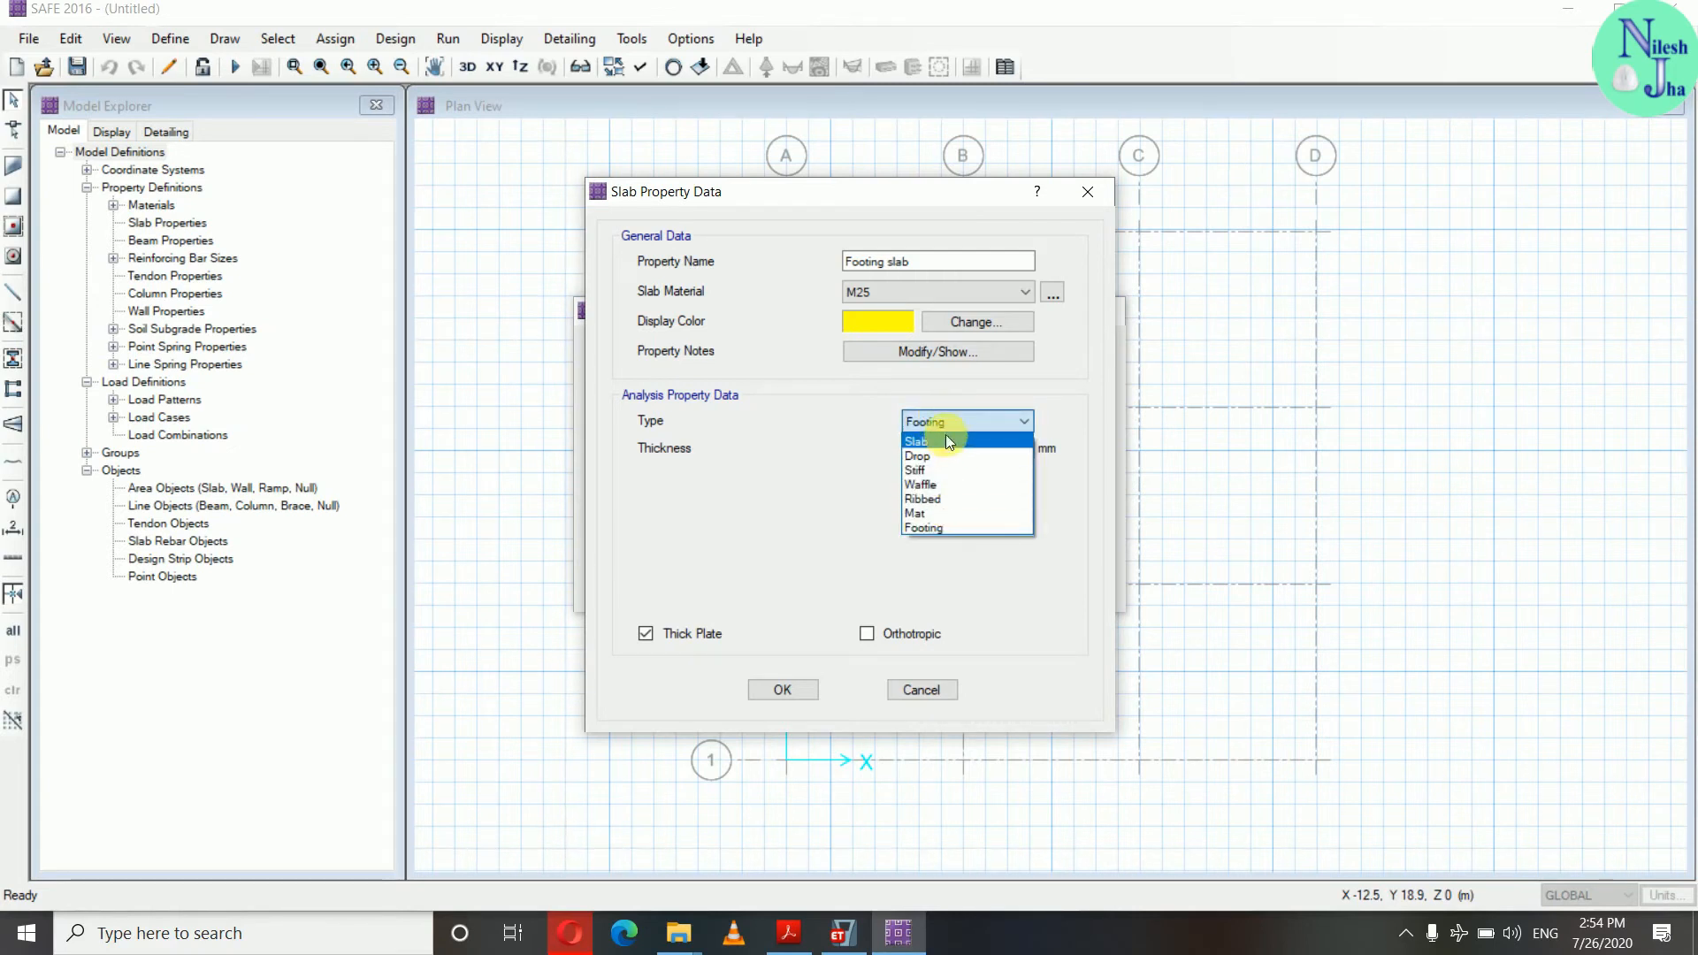
click(947, 422)
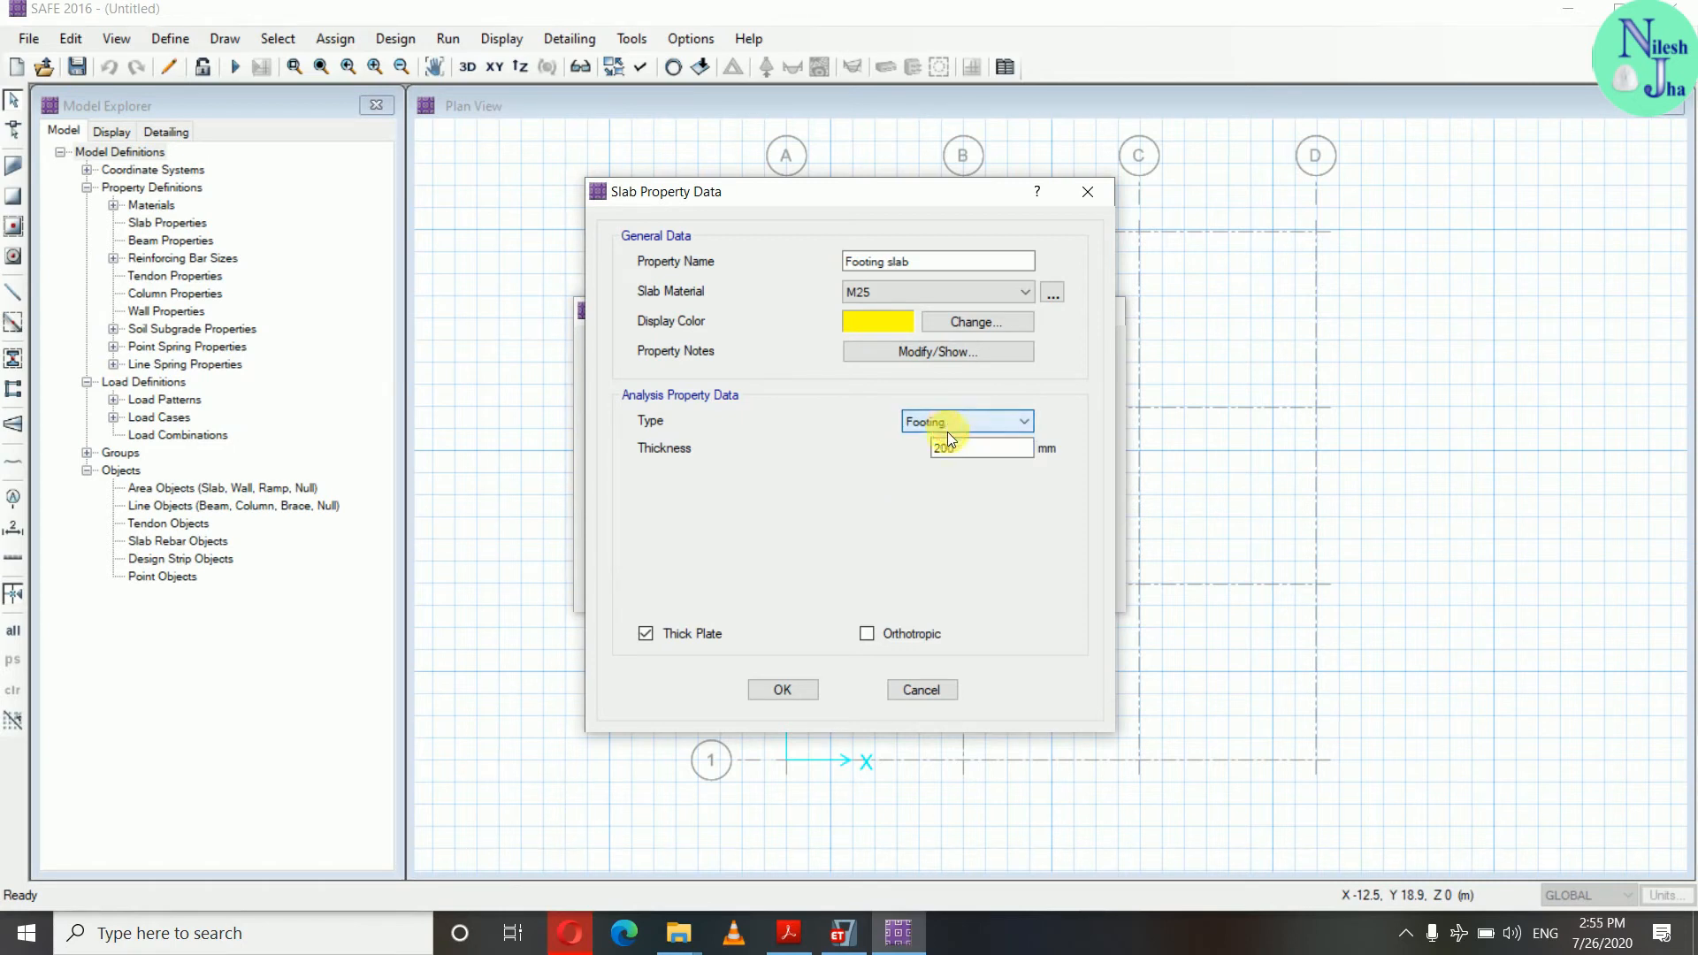
click(970, 449)
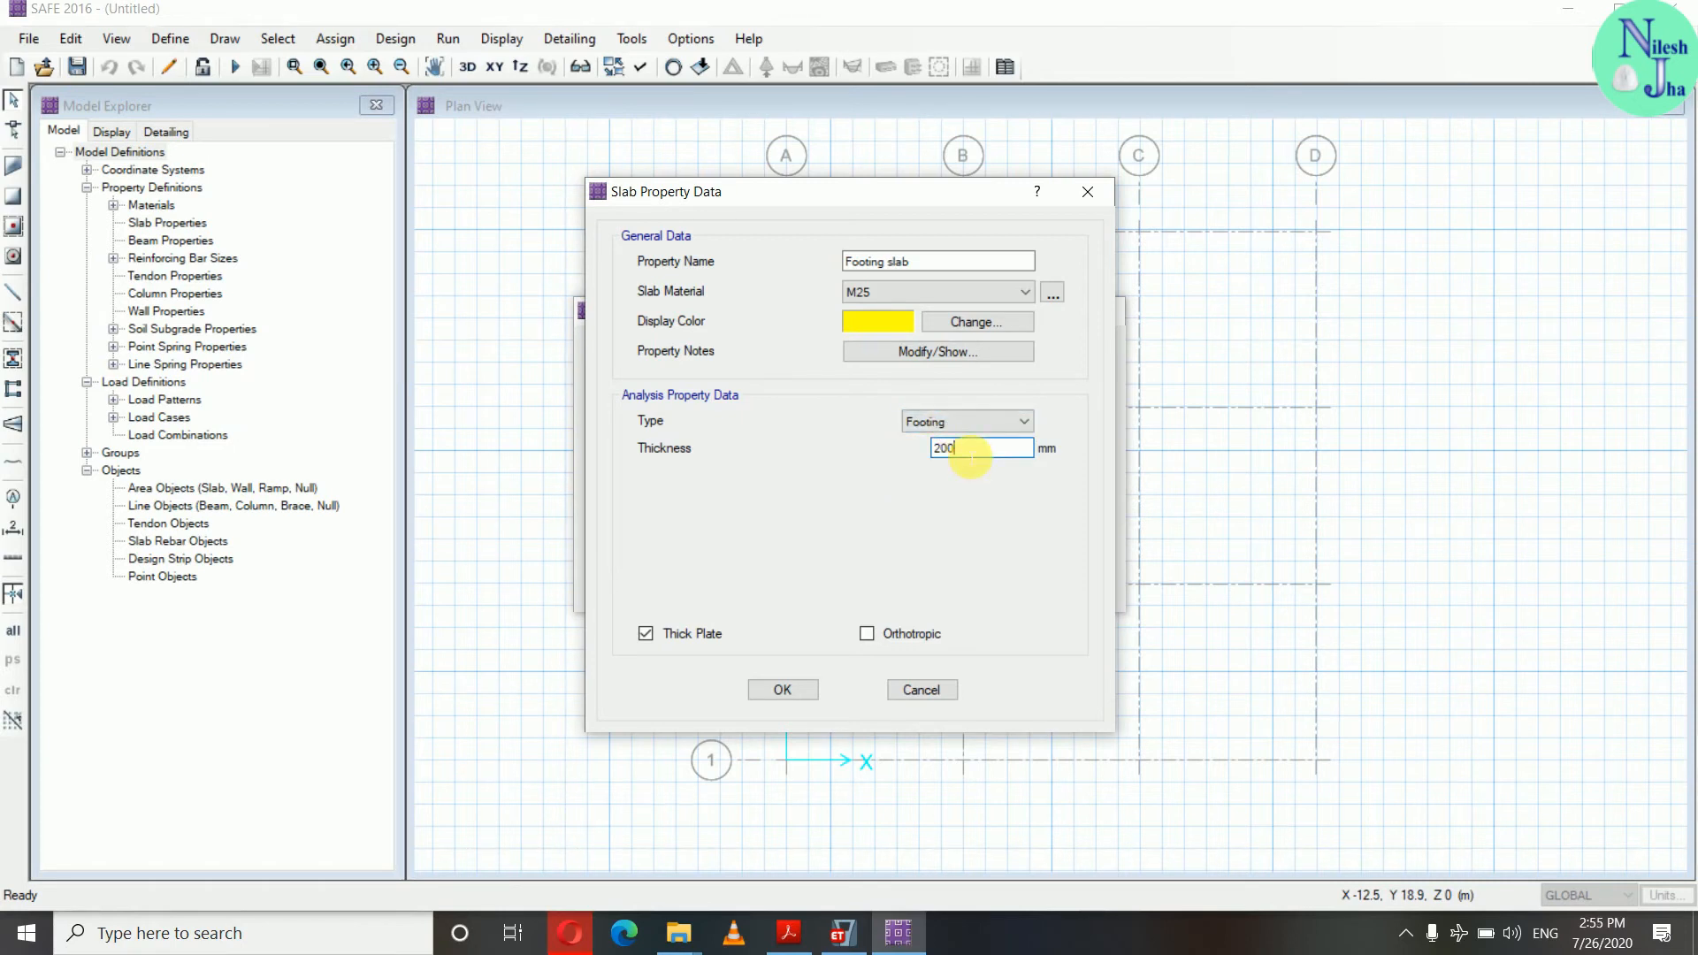
key(BackSpace)
key(BackSpace)
key(BackSpace)
text(445)
Save the Footing slab property and add a new slab property named 'Column slab'.
click(780, 689)
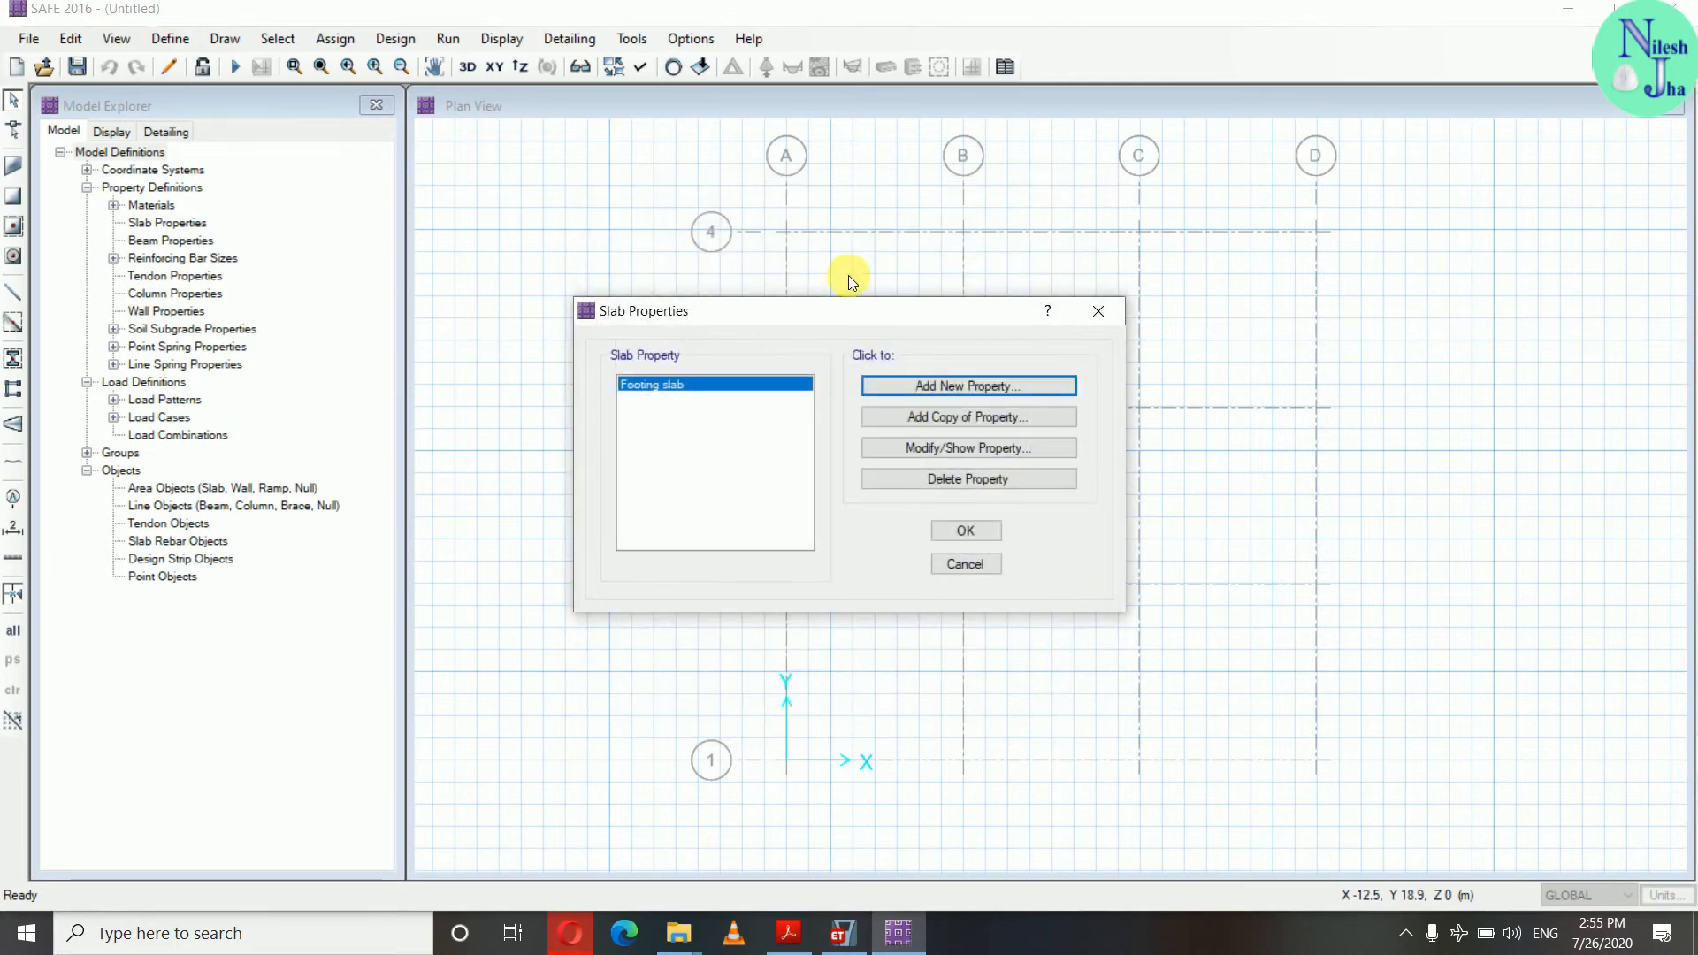
click(921, 386)
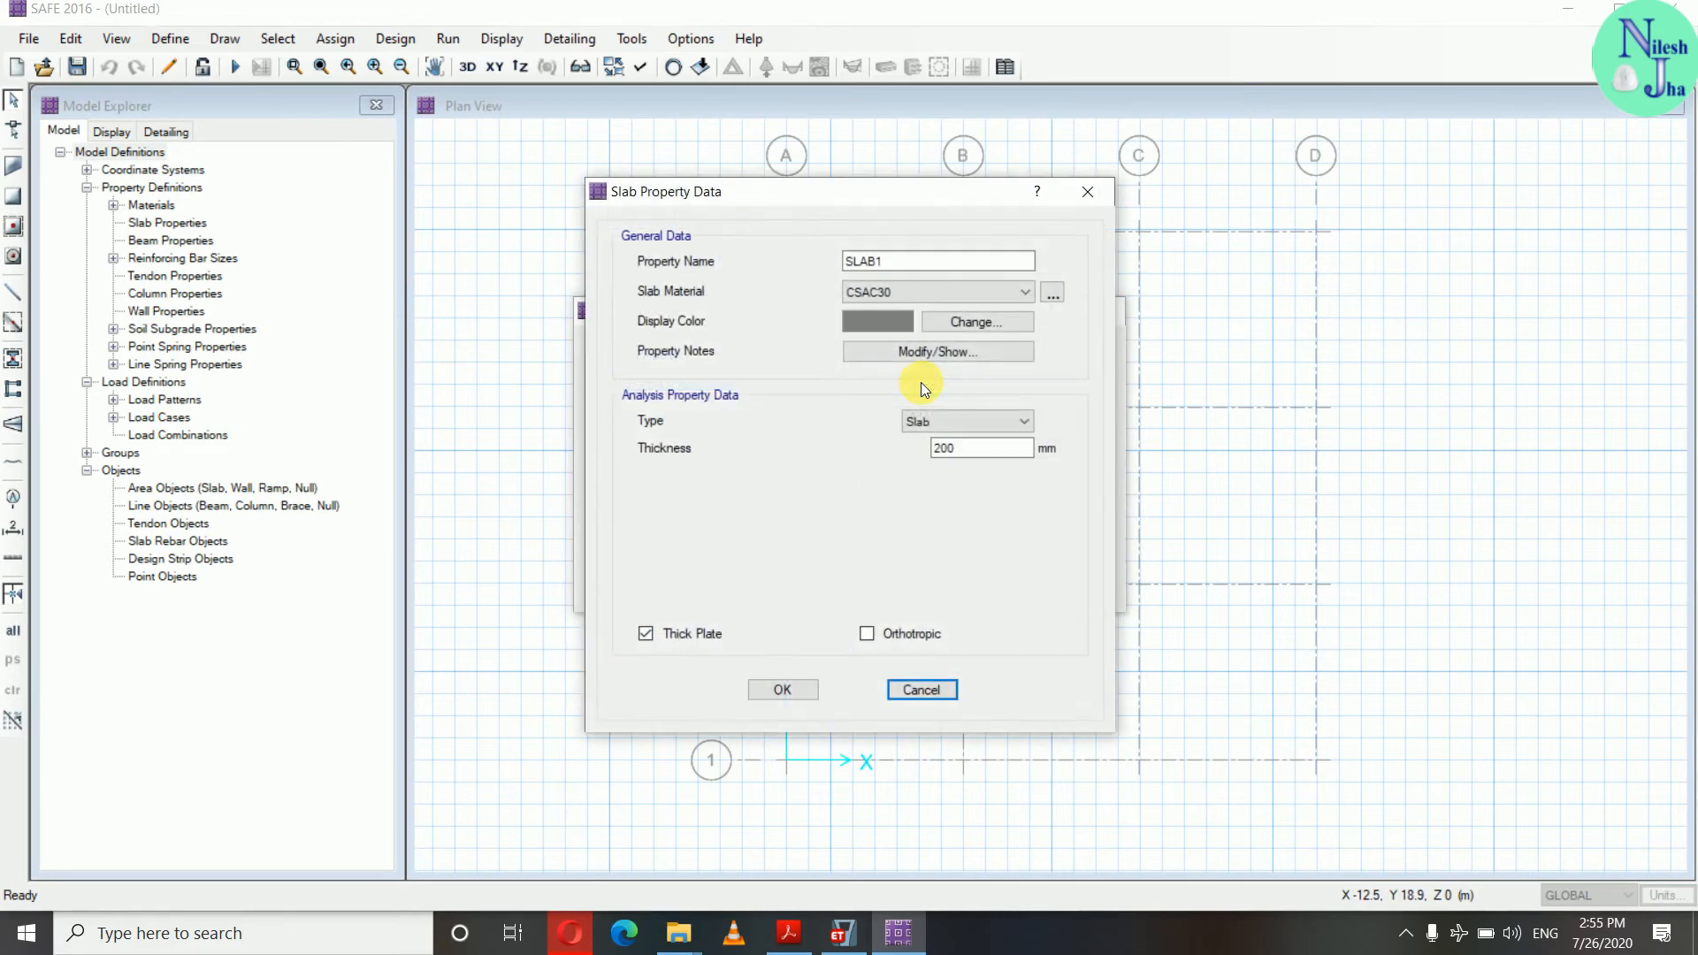
click(925, 266)
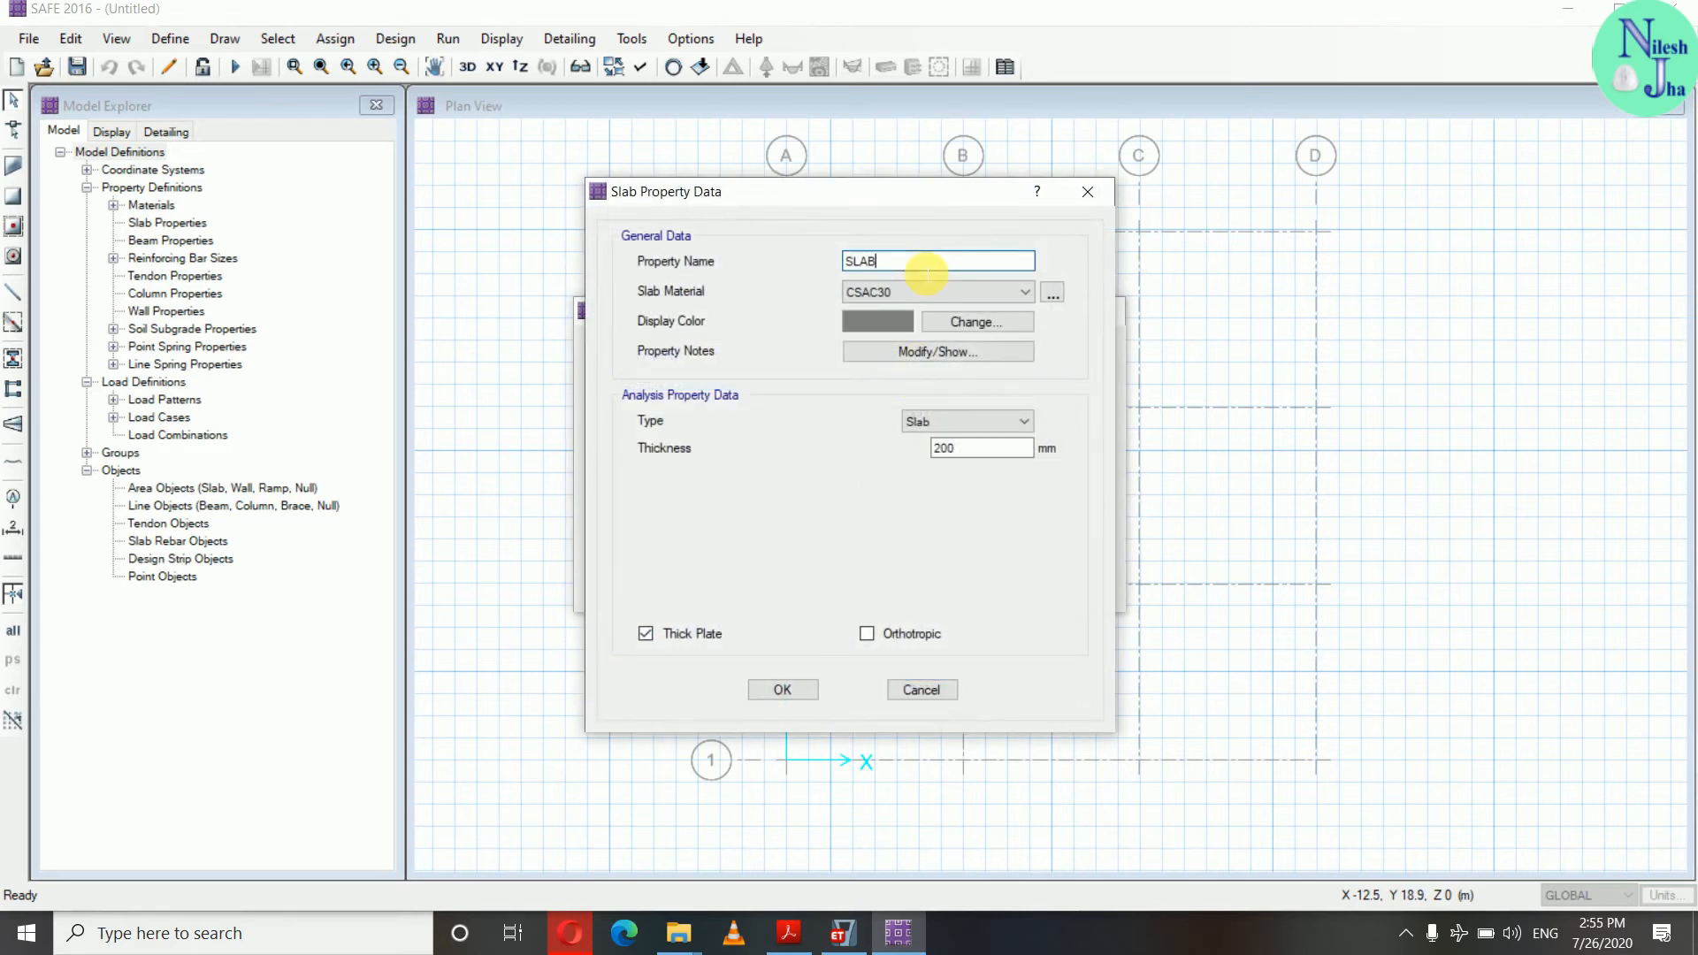
key(BackSpace)
key(BackSpace)
key(BackSpace)
key(BackSpace)
key(BackSpace)
text(Column slab)
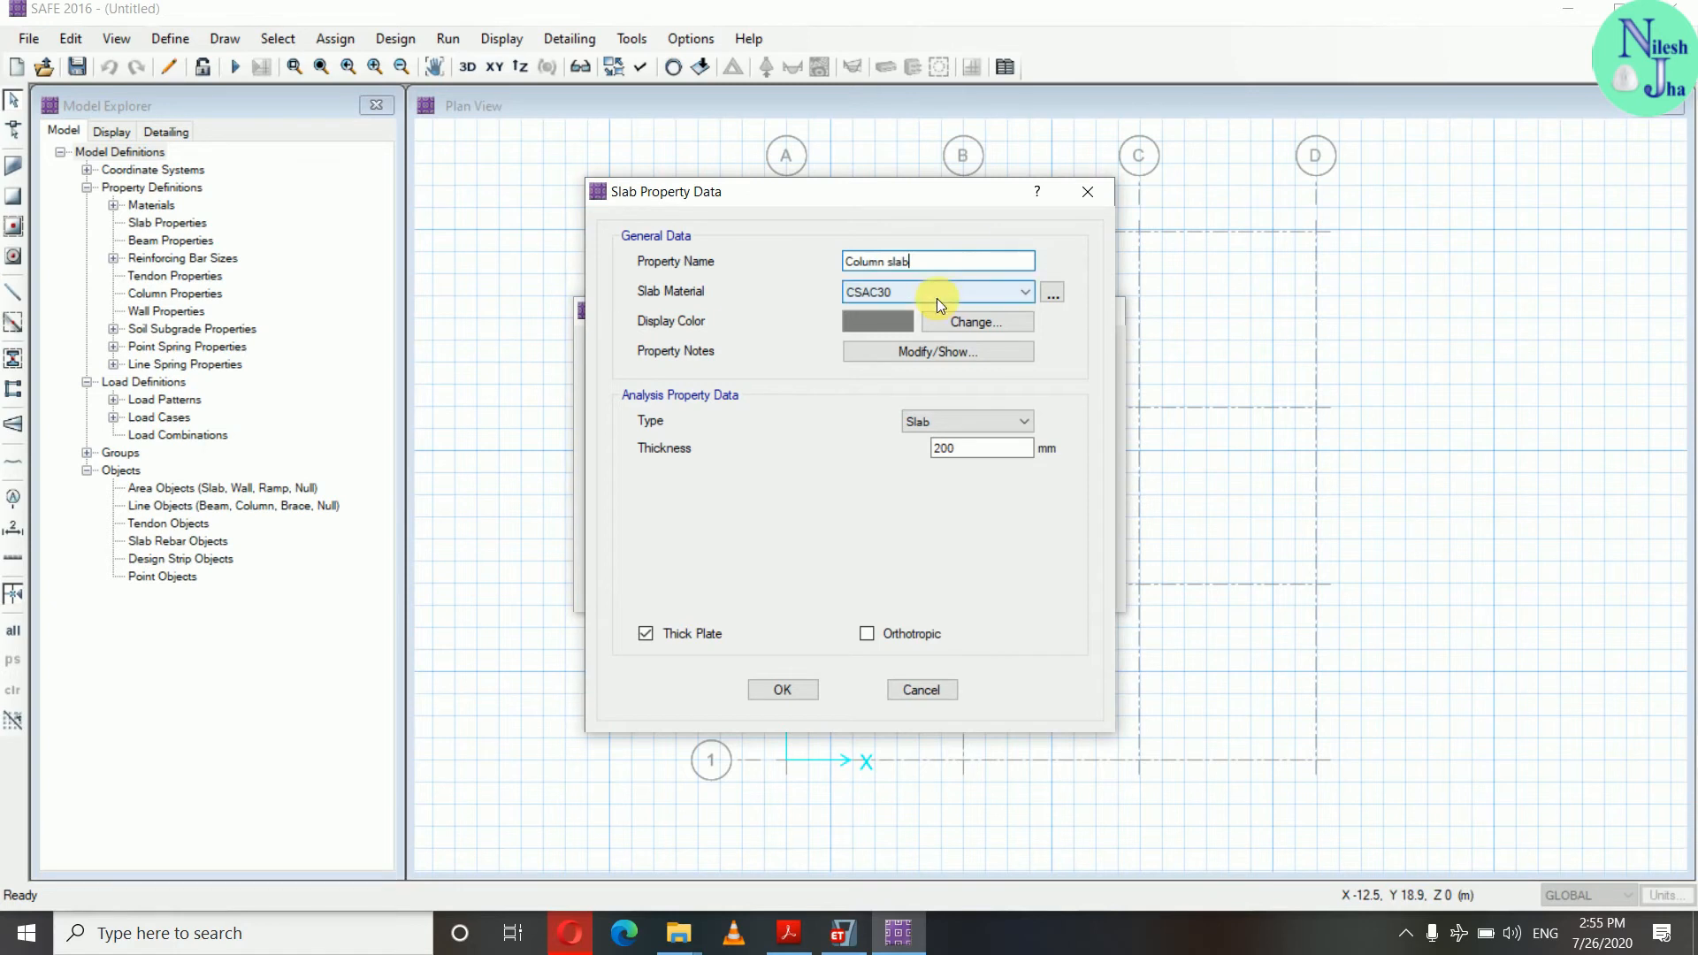
Give Column slab M25 material, Stiff type and 445 mm thickness, then close slab properties.
click(936, 299)
click(902, 354)
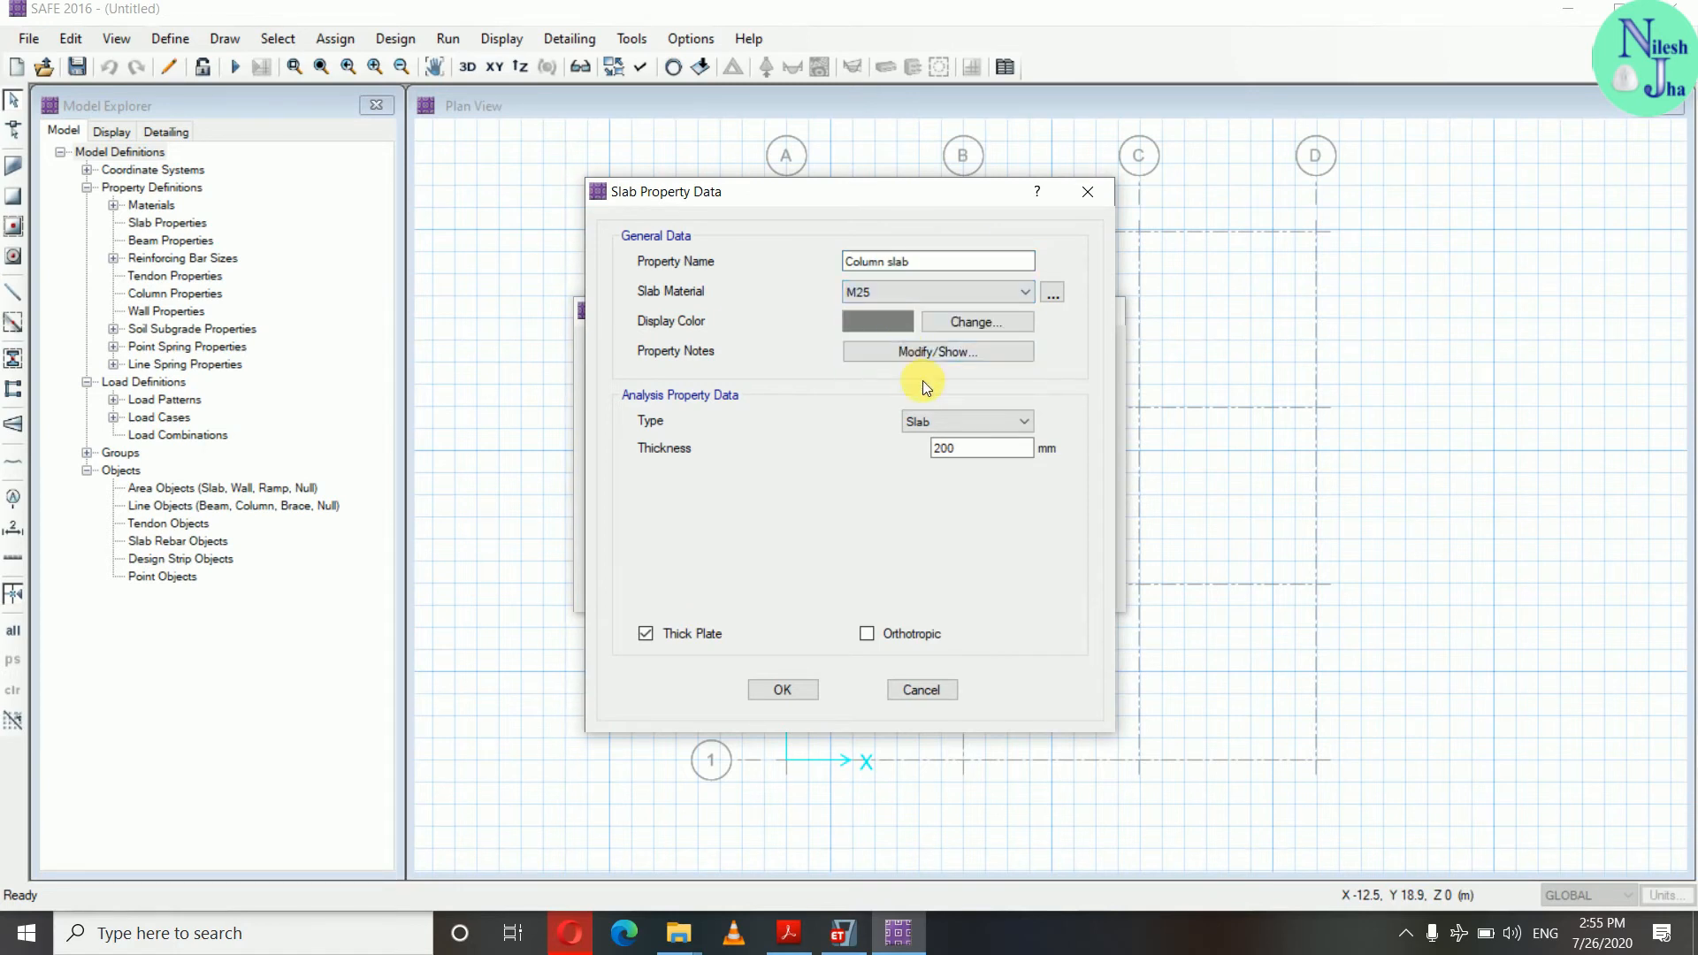
click(940, 420)
click(936, 469)
click(988, 456)
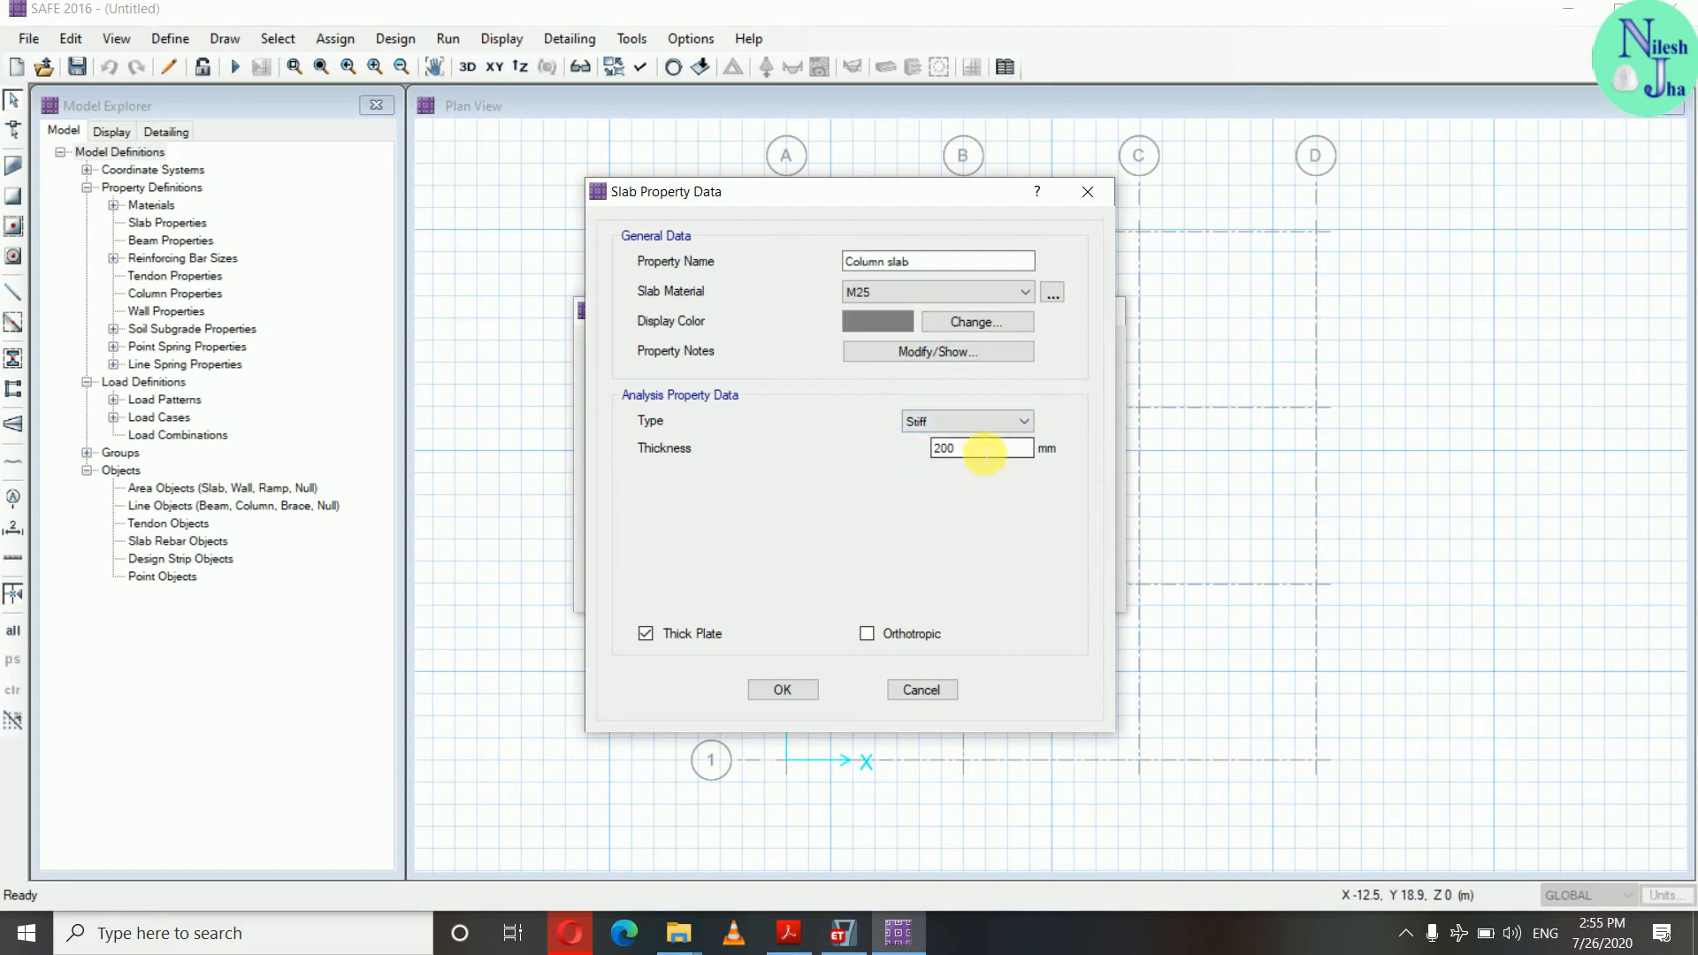
key(BackSpace)
key(BackSpace)
key(BackSpace)
text(445)
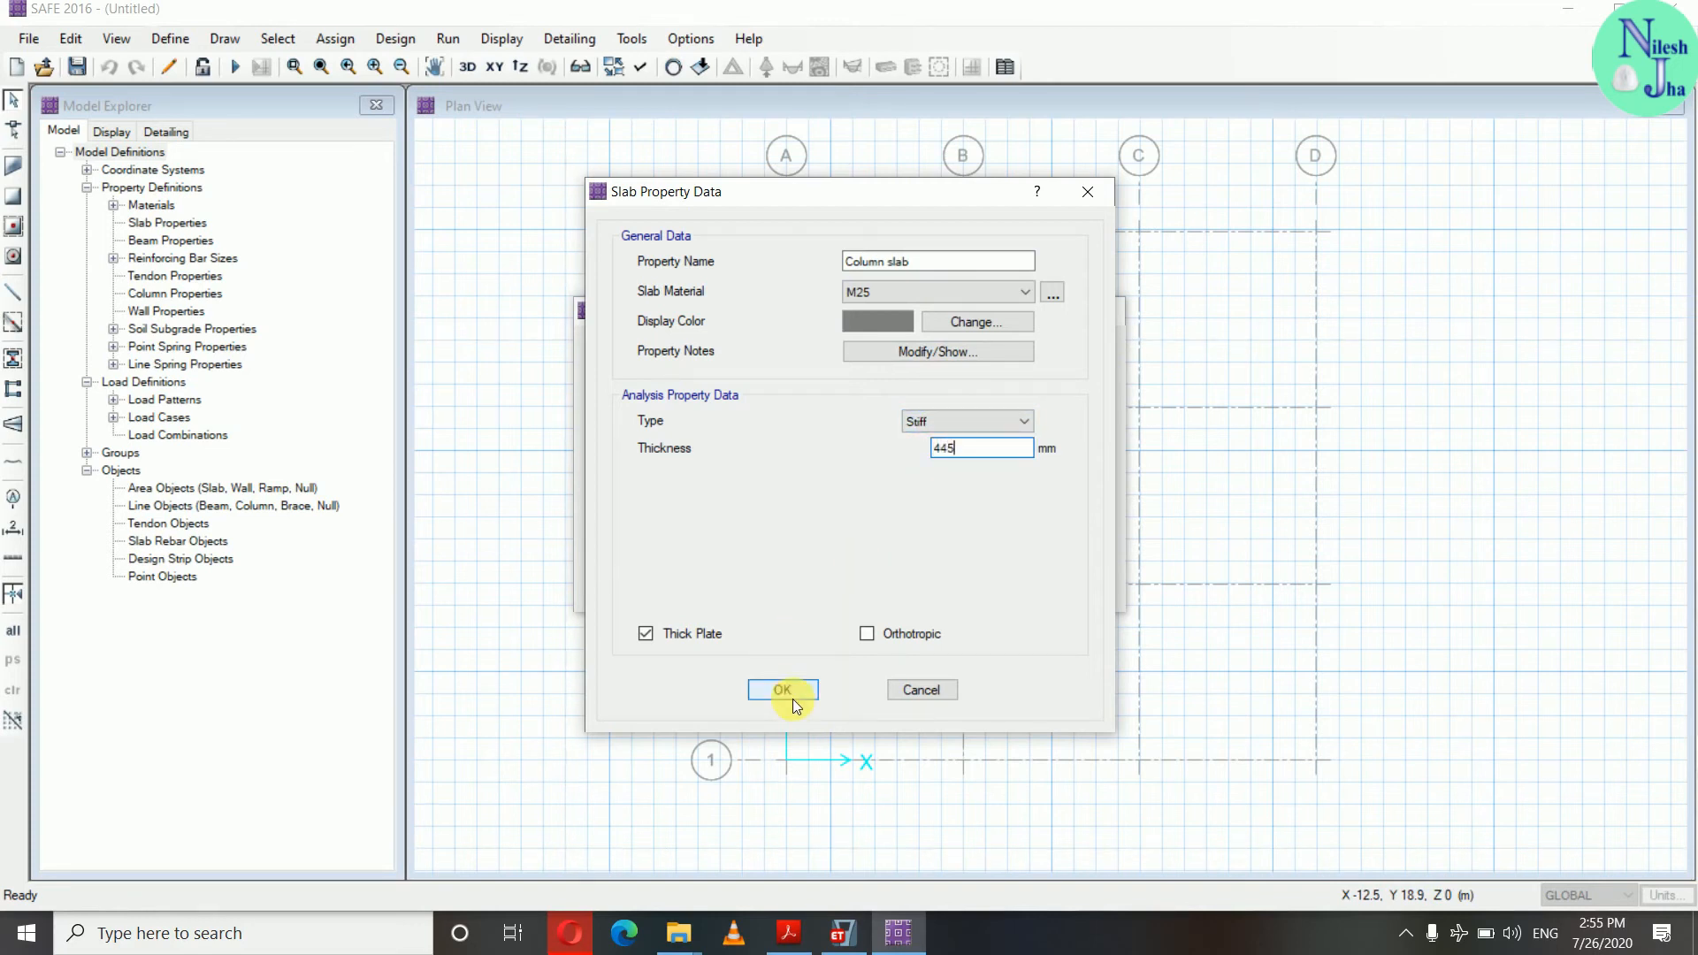
click(784, 690)
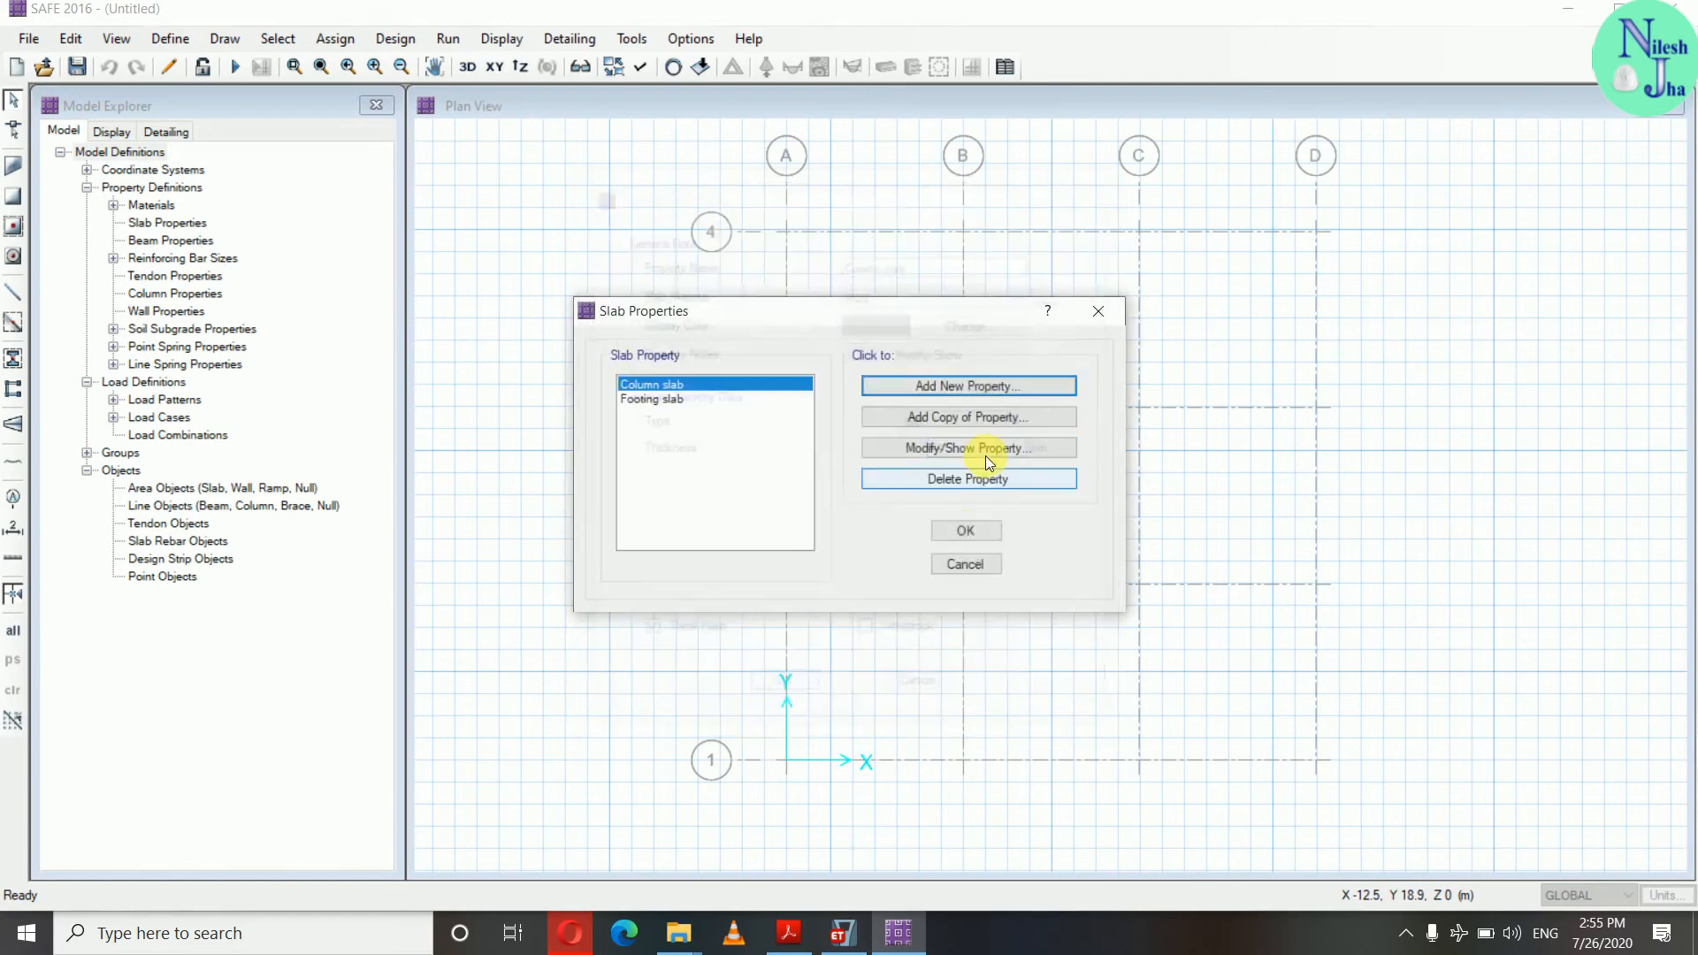
click(975, 529)
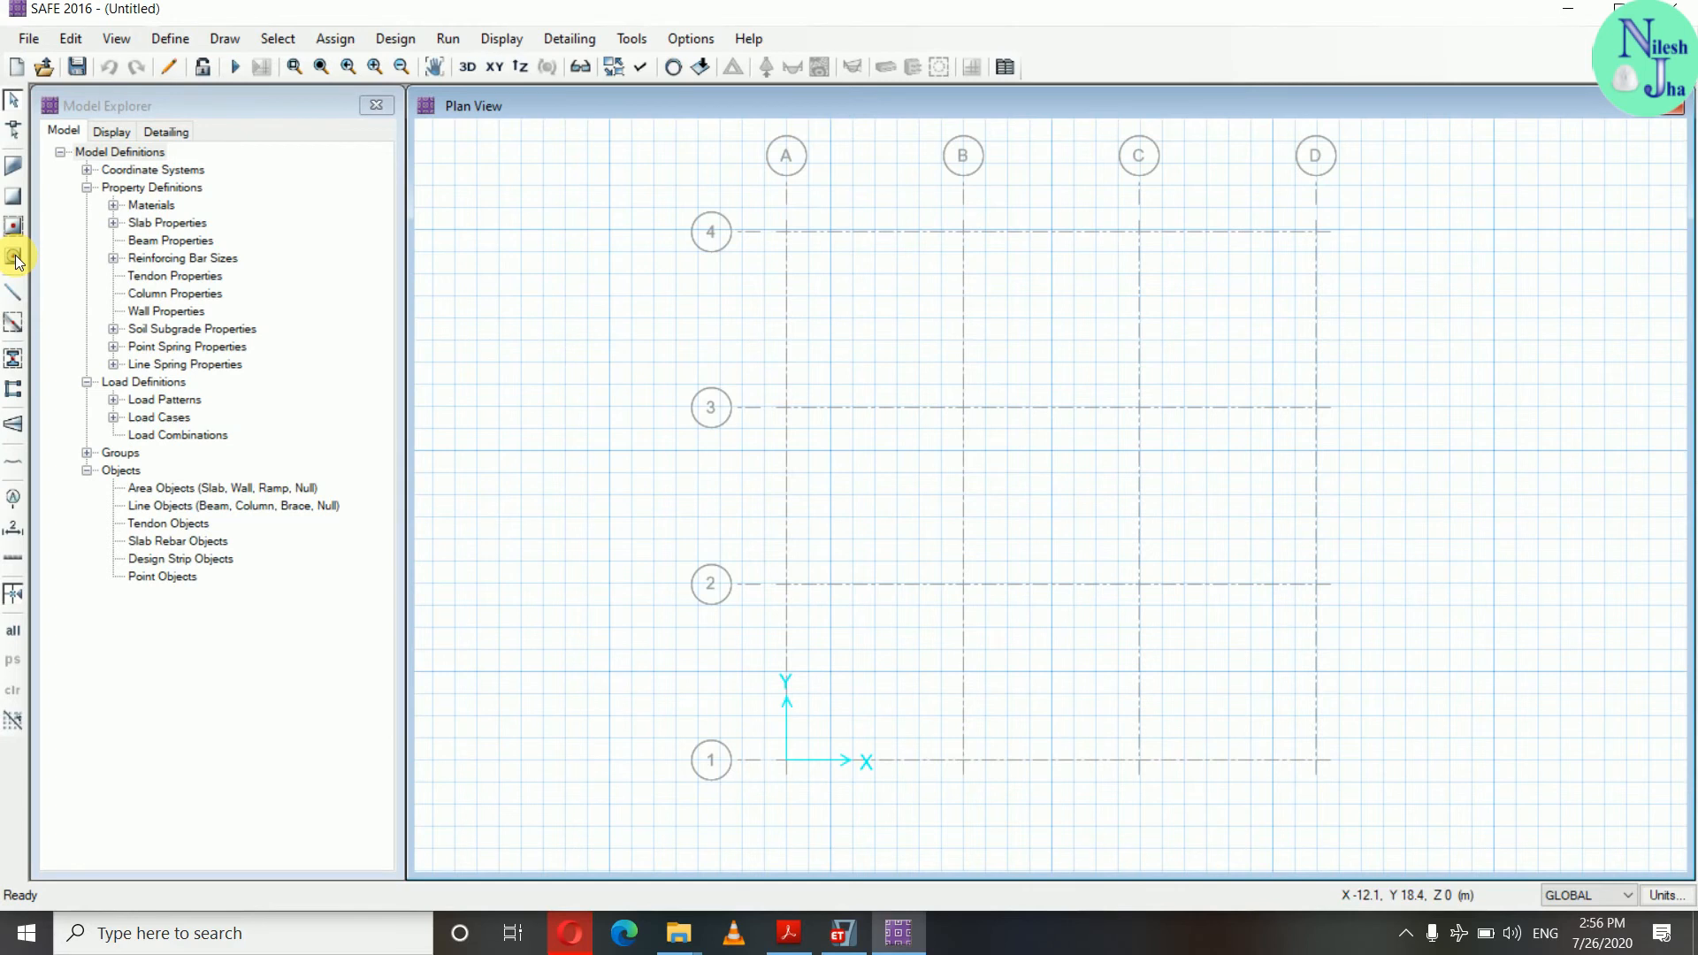
Quick-draw a Footing slab area of X 3.2 and Y 3.2 around grid point B3.
click(14, 257)
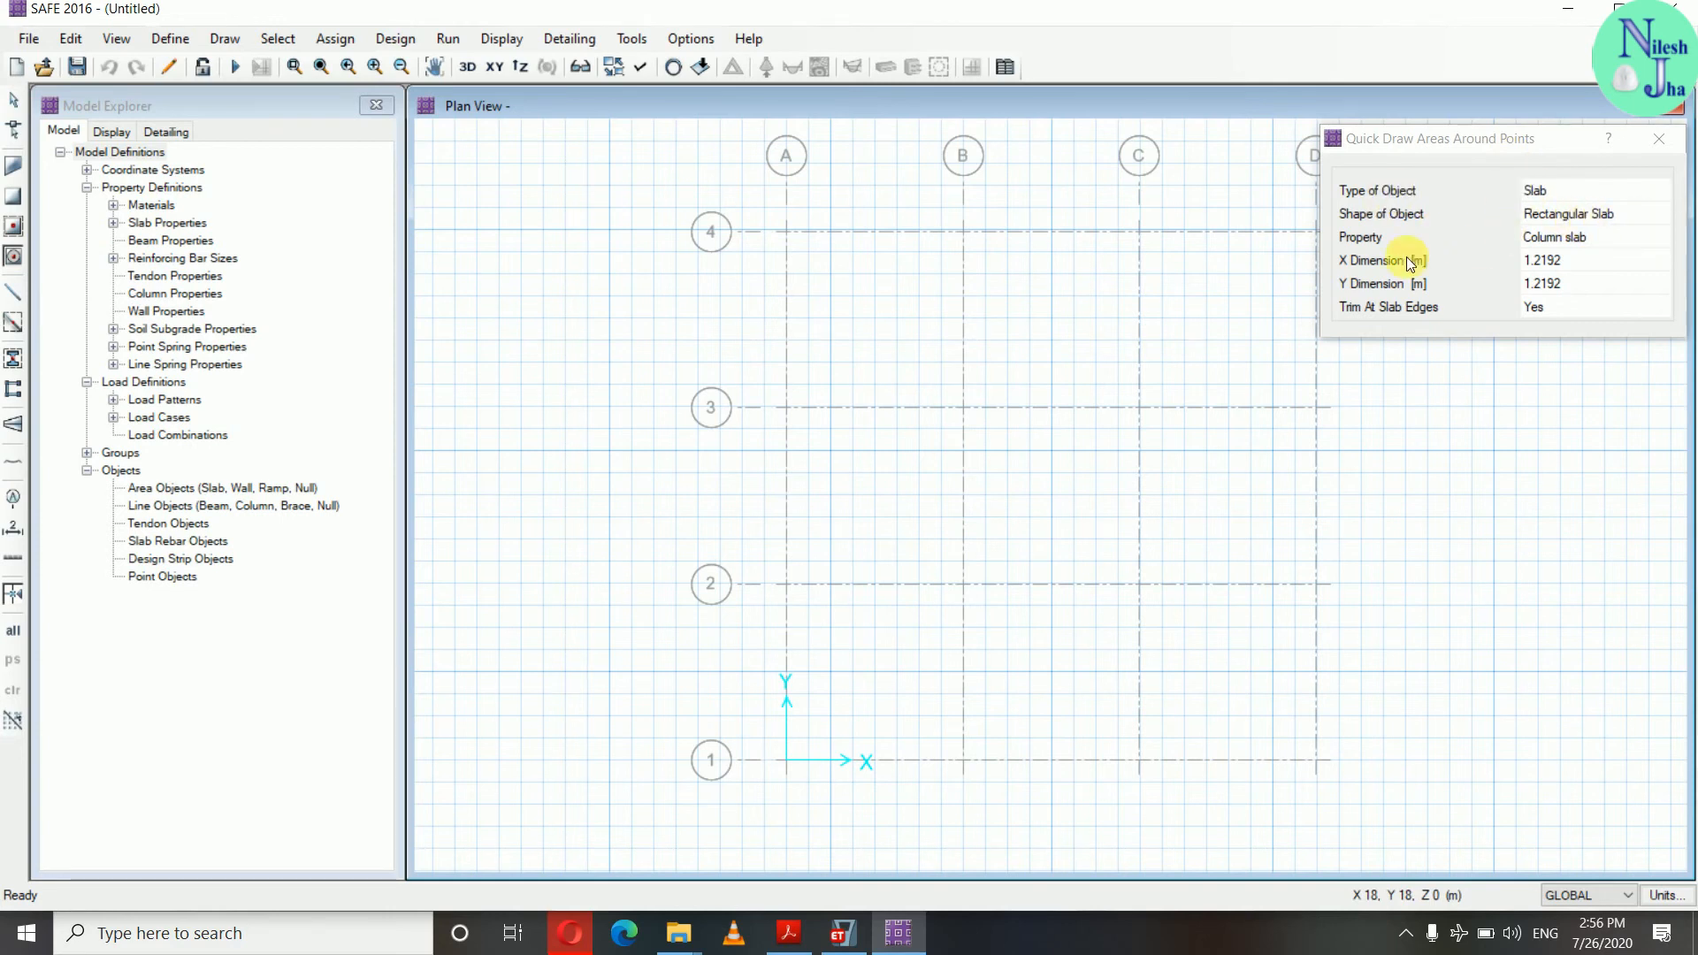
click(1601, 235)
click(1662, 237)
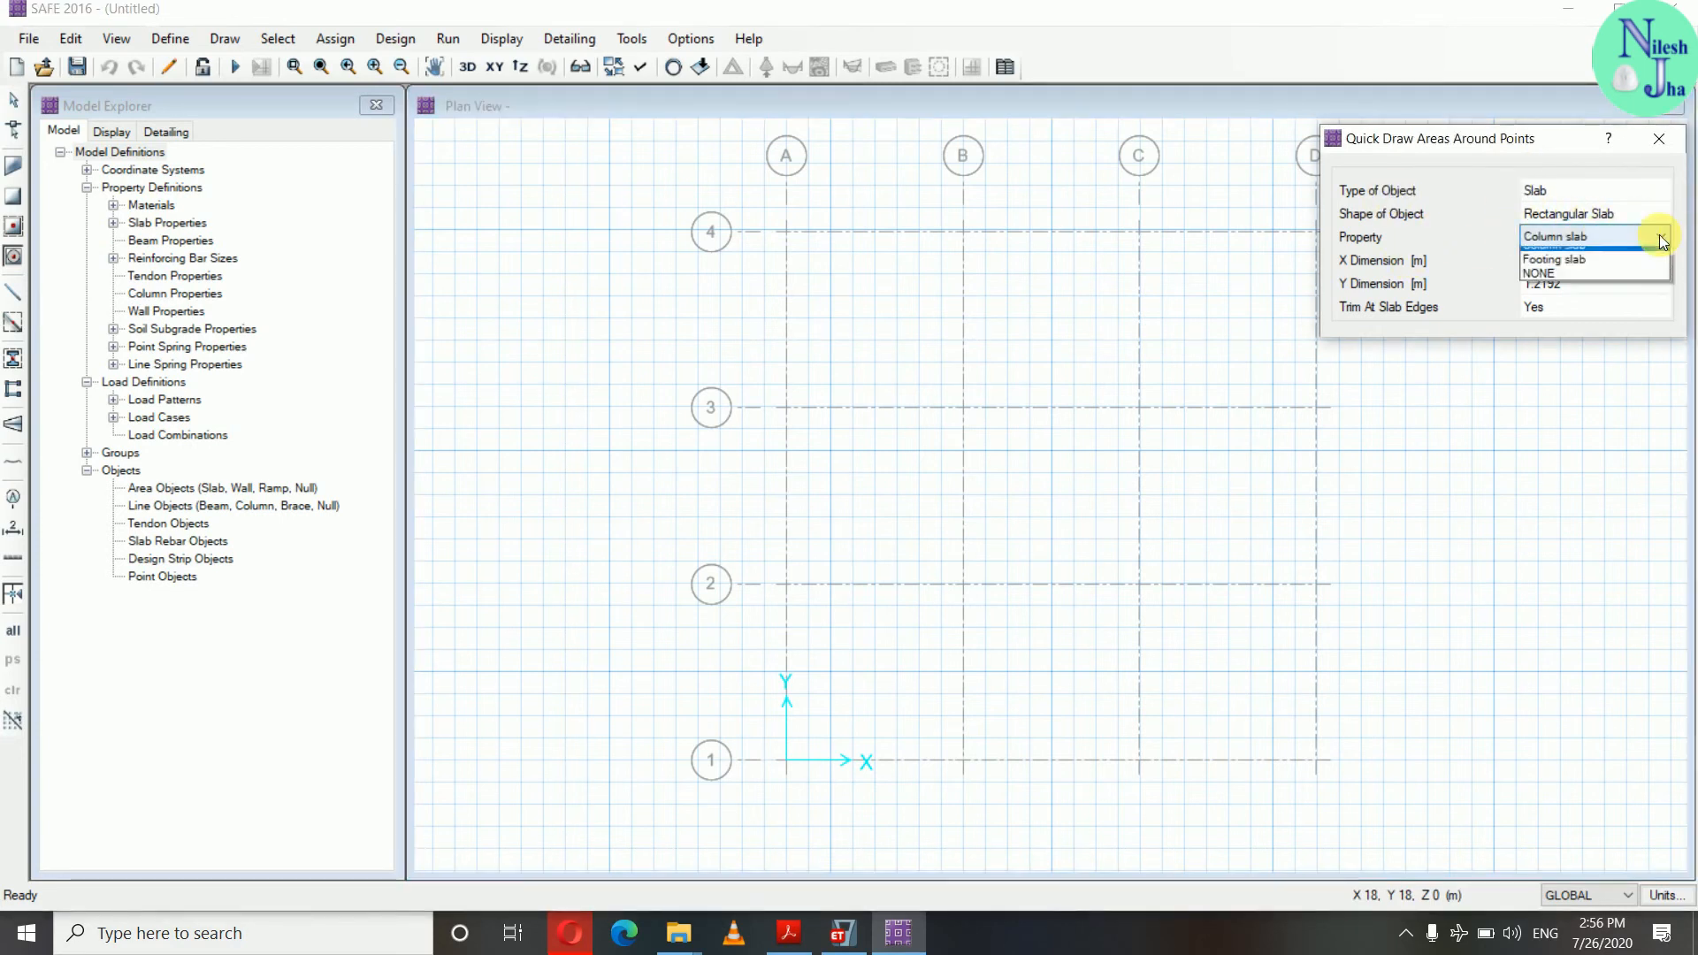
click(1581, 265)
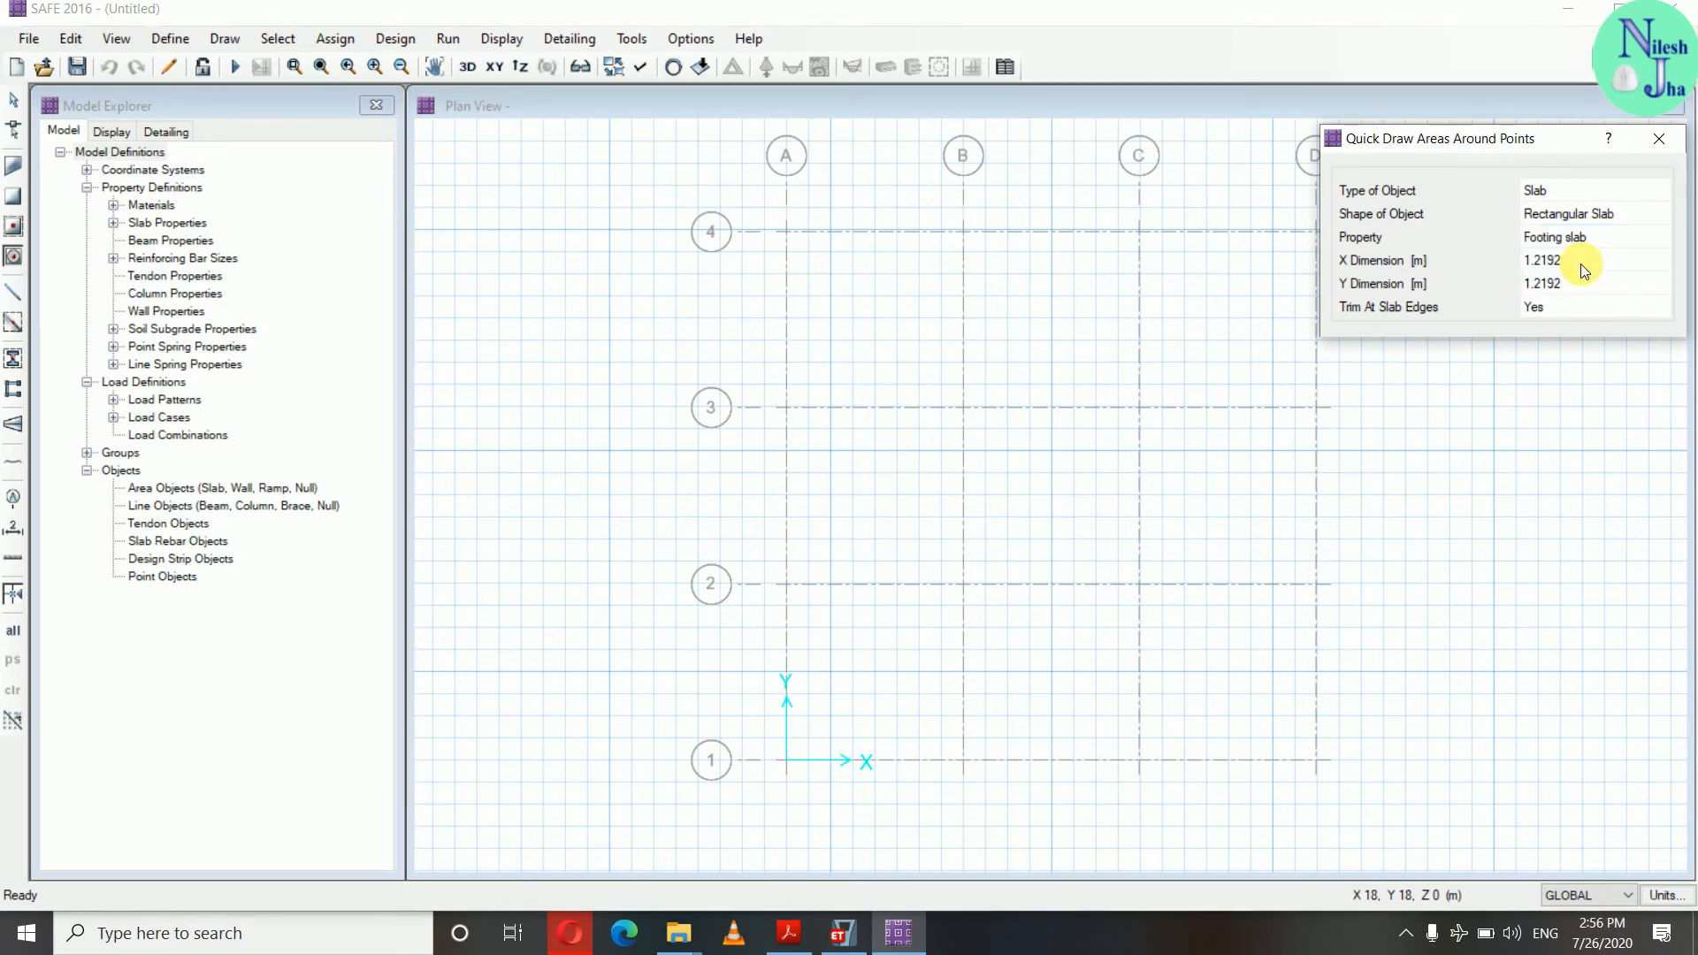
click(1579, 260)
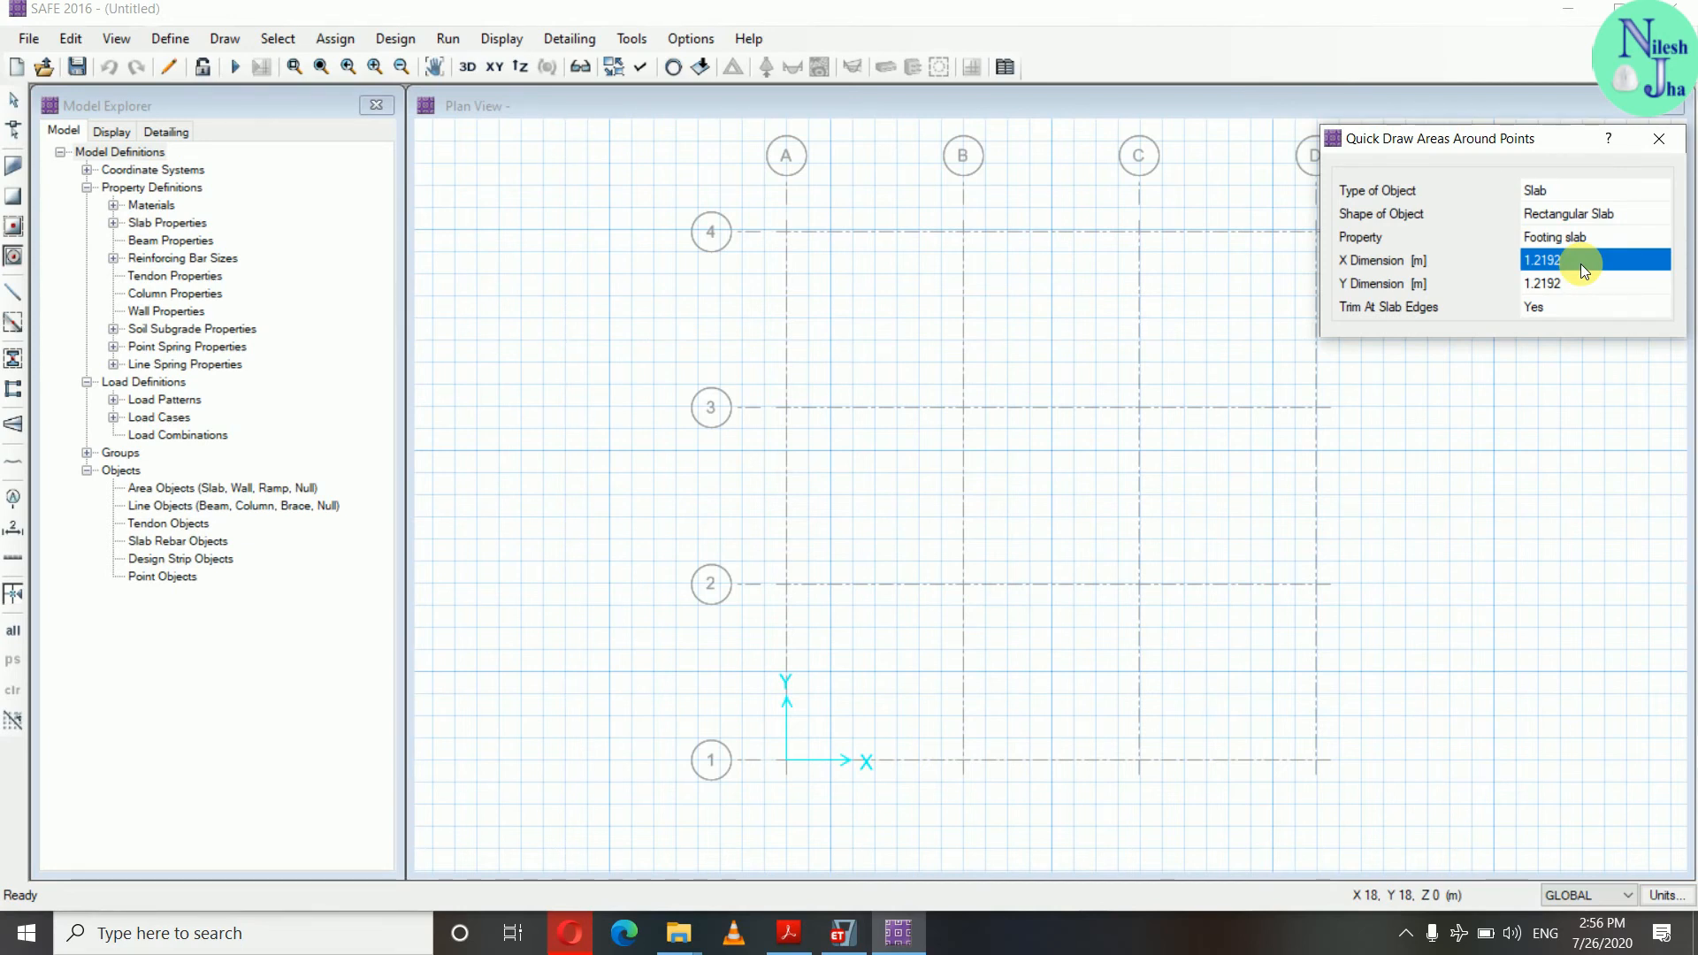
text(3.2)
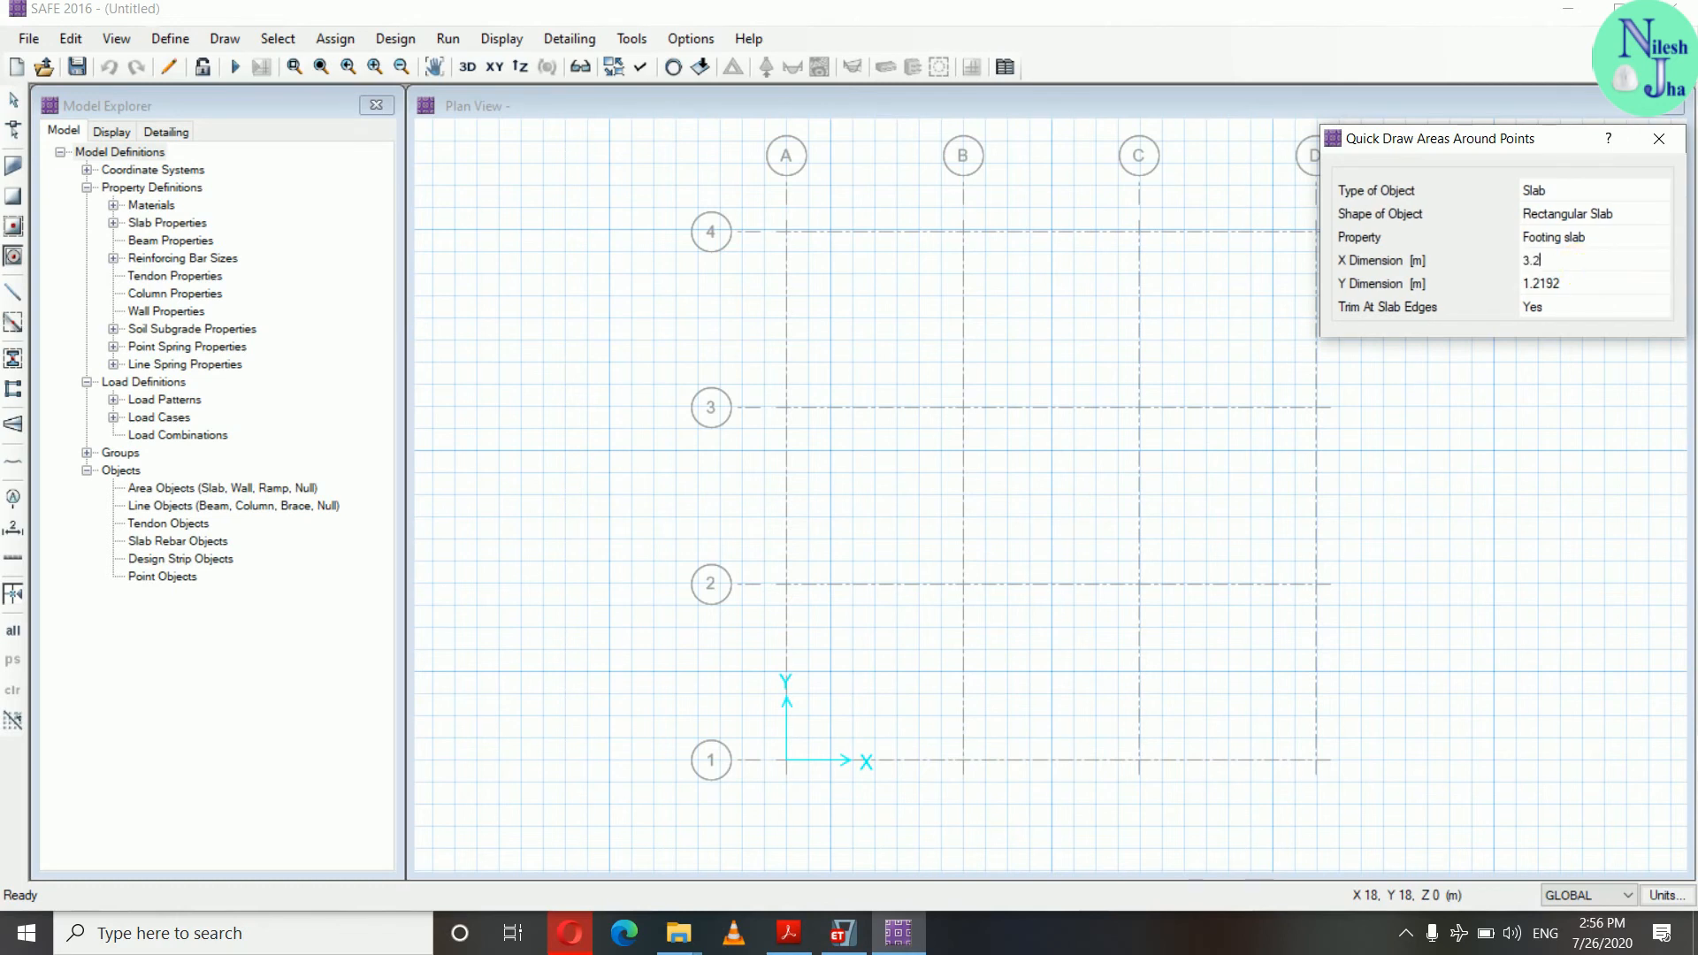
key(Tab)
text(3.2)
key(Tab)
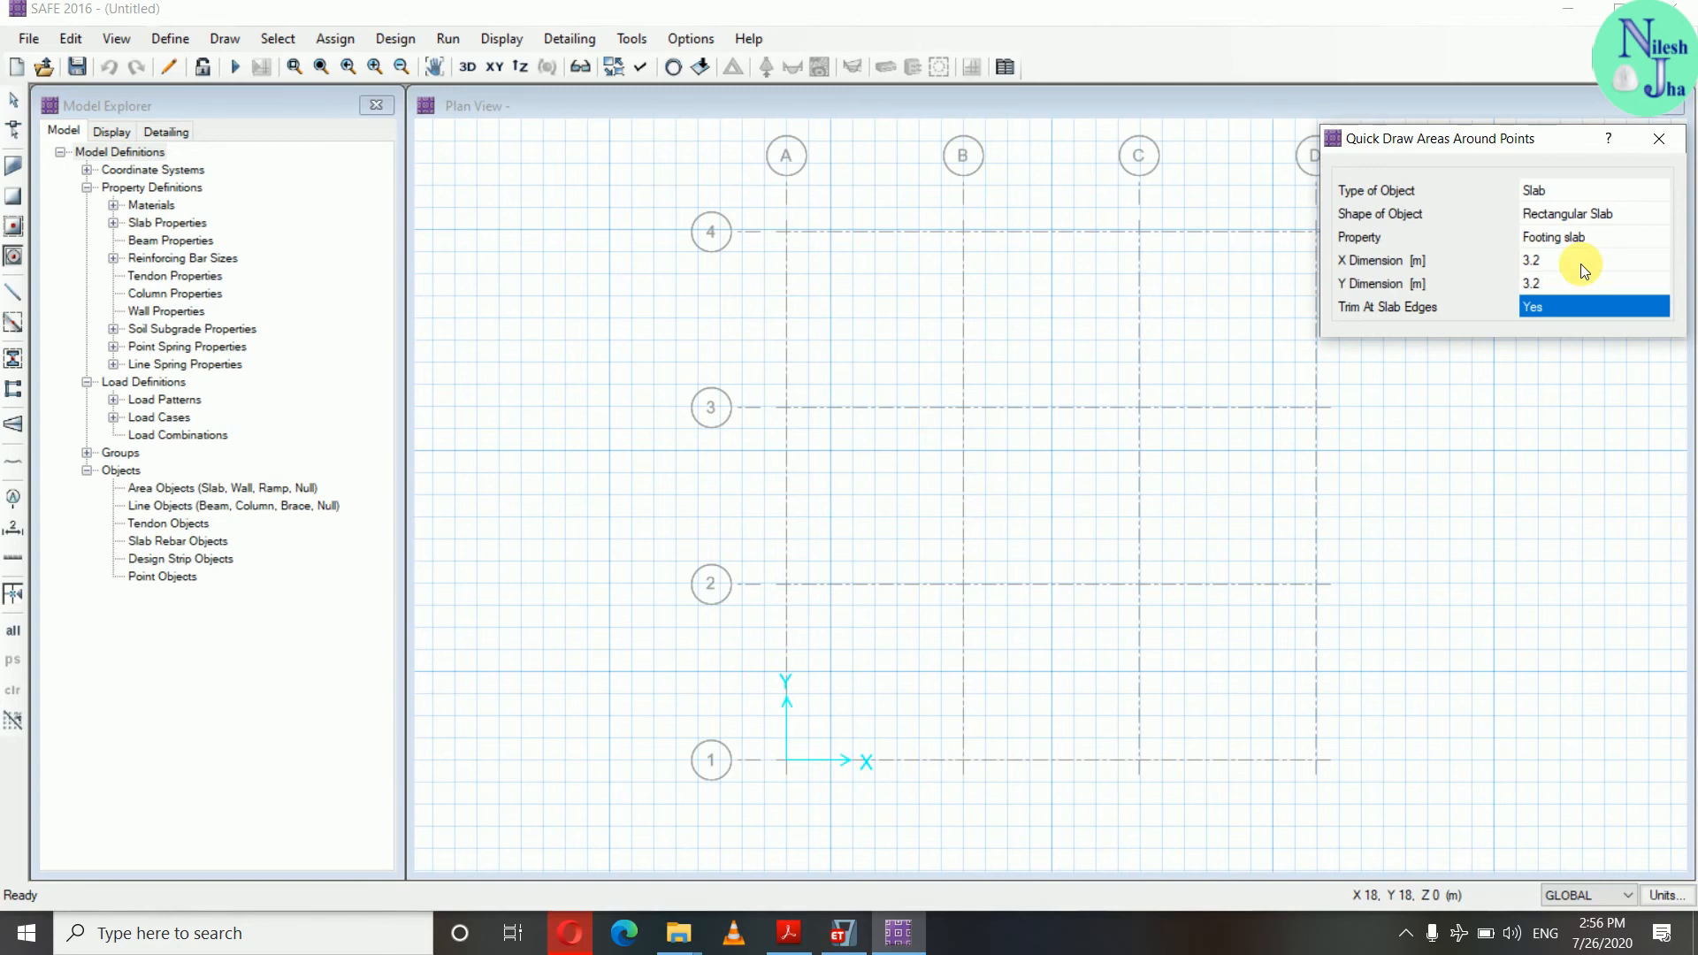
click(963, 407)
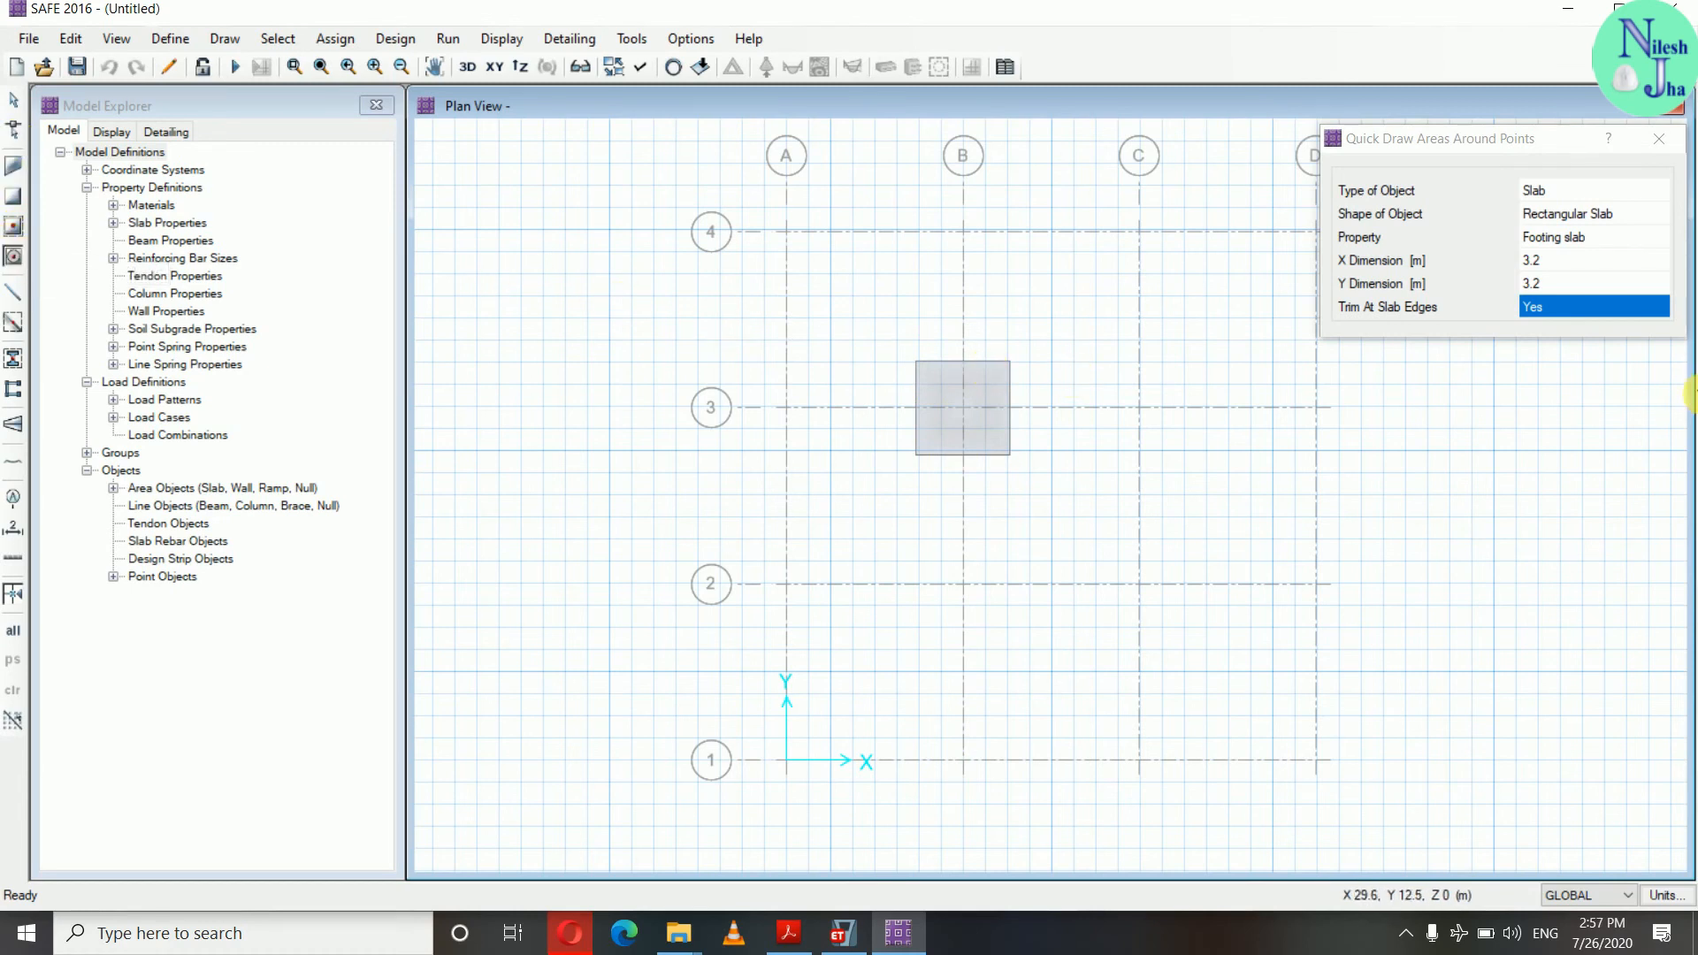
Quick-draw a Column slab area of X 0.4 and Y 0.4 around grid point B3.
click(1641, 244)
click(1640, 237)
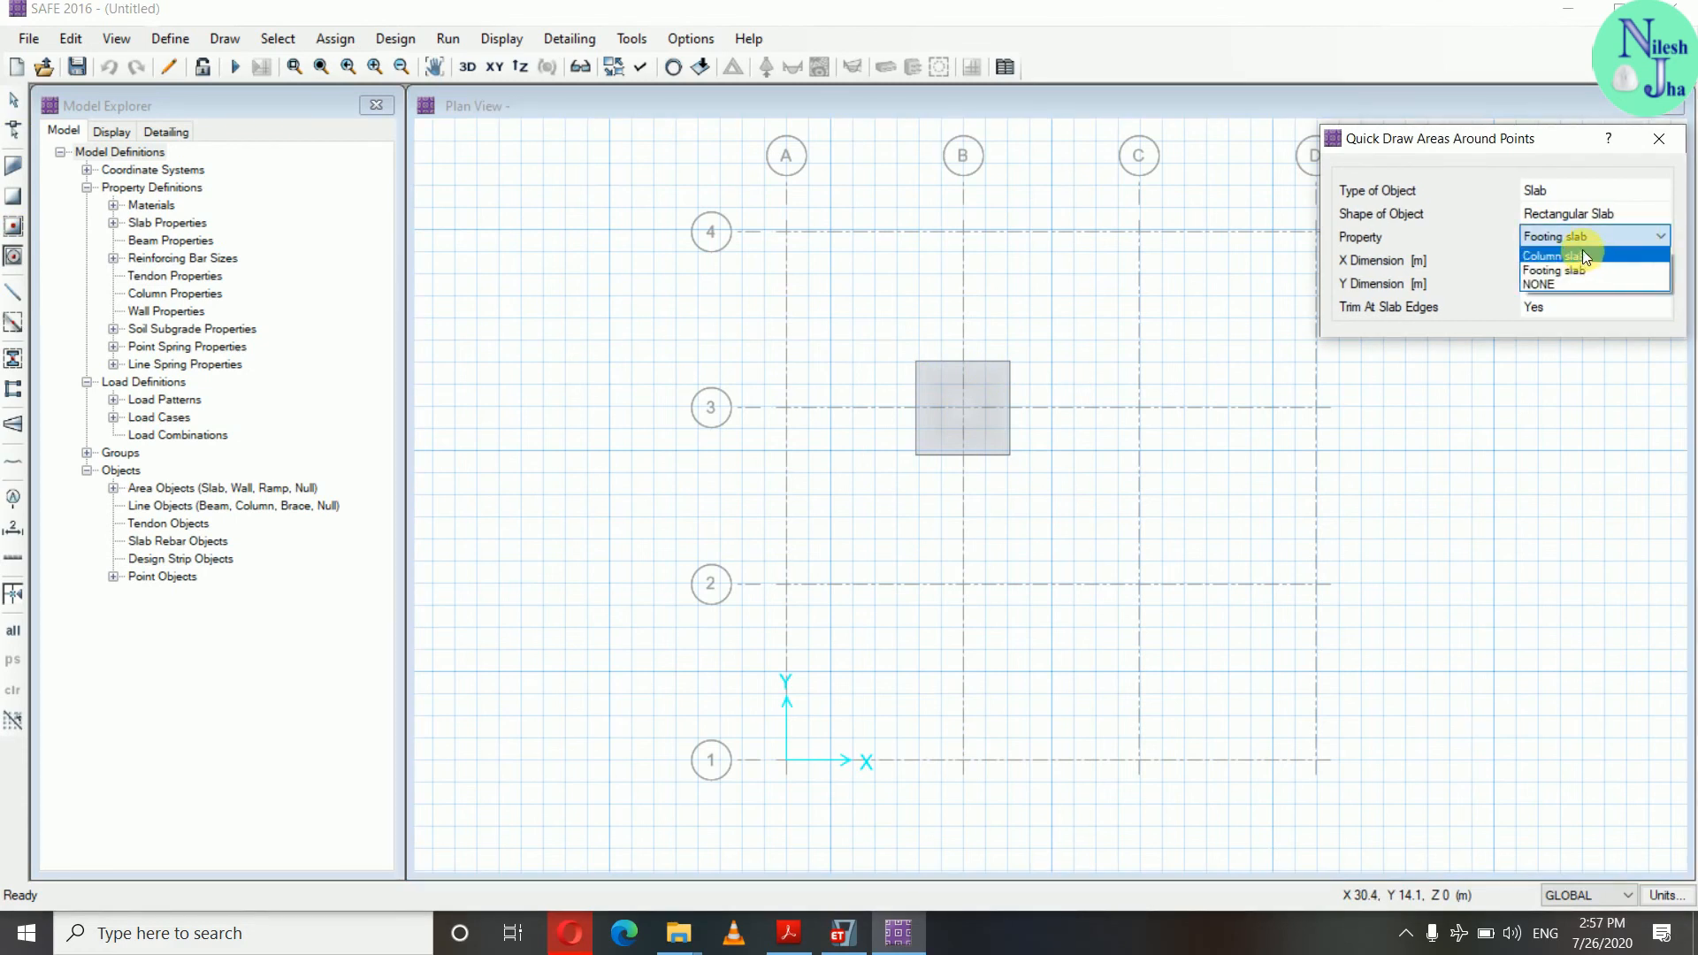
click(1583, 255)
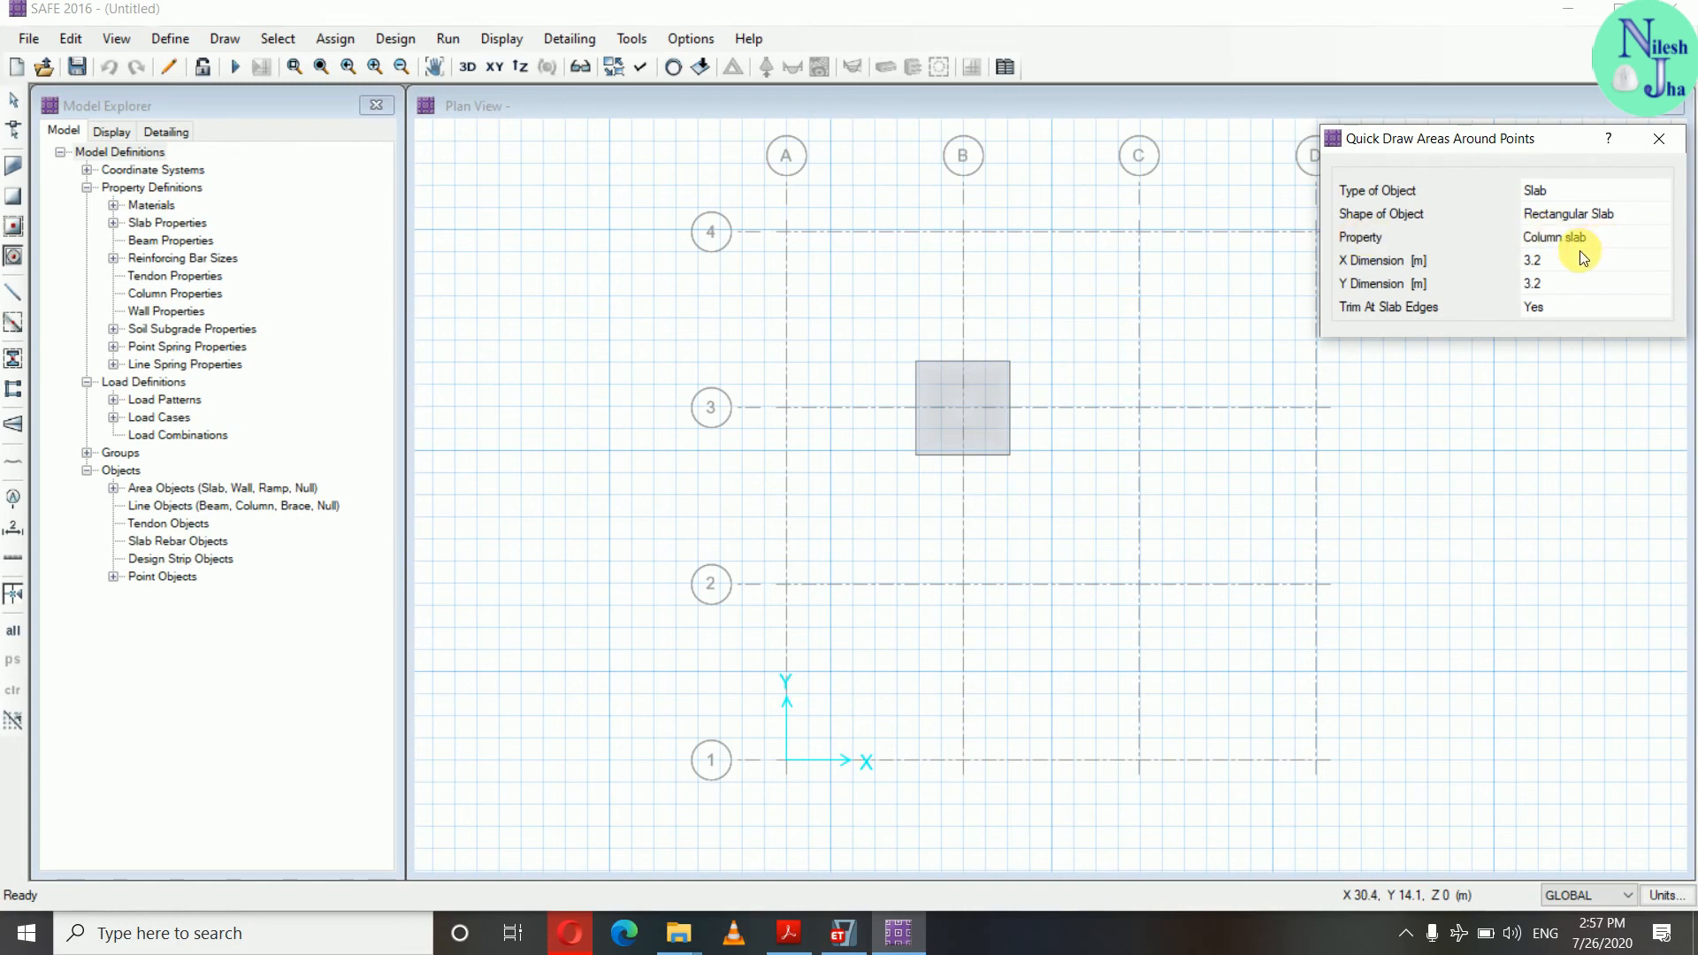
click(1571, 260)
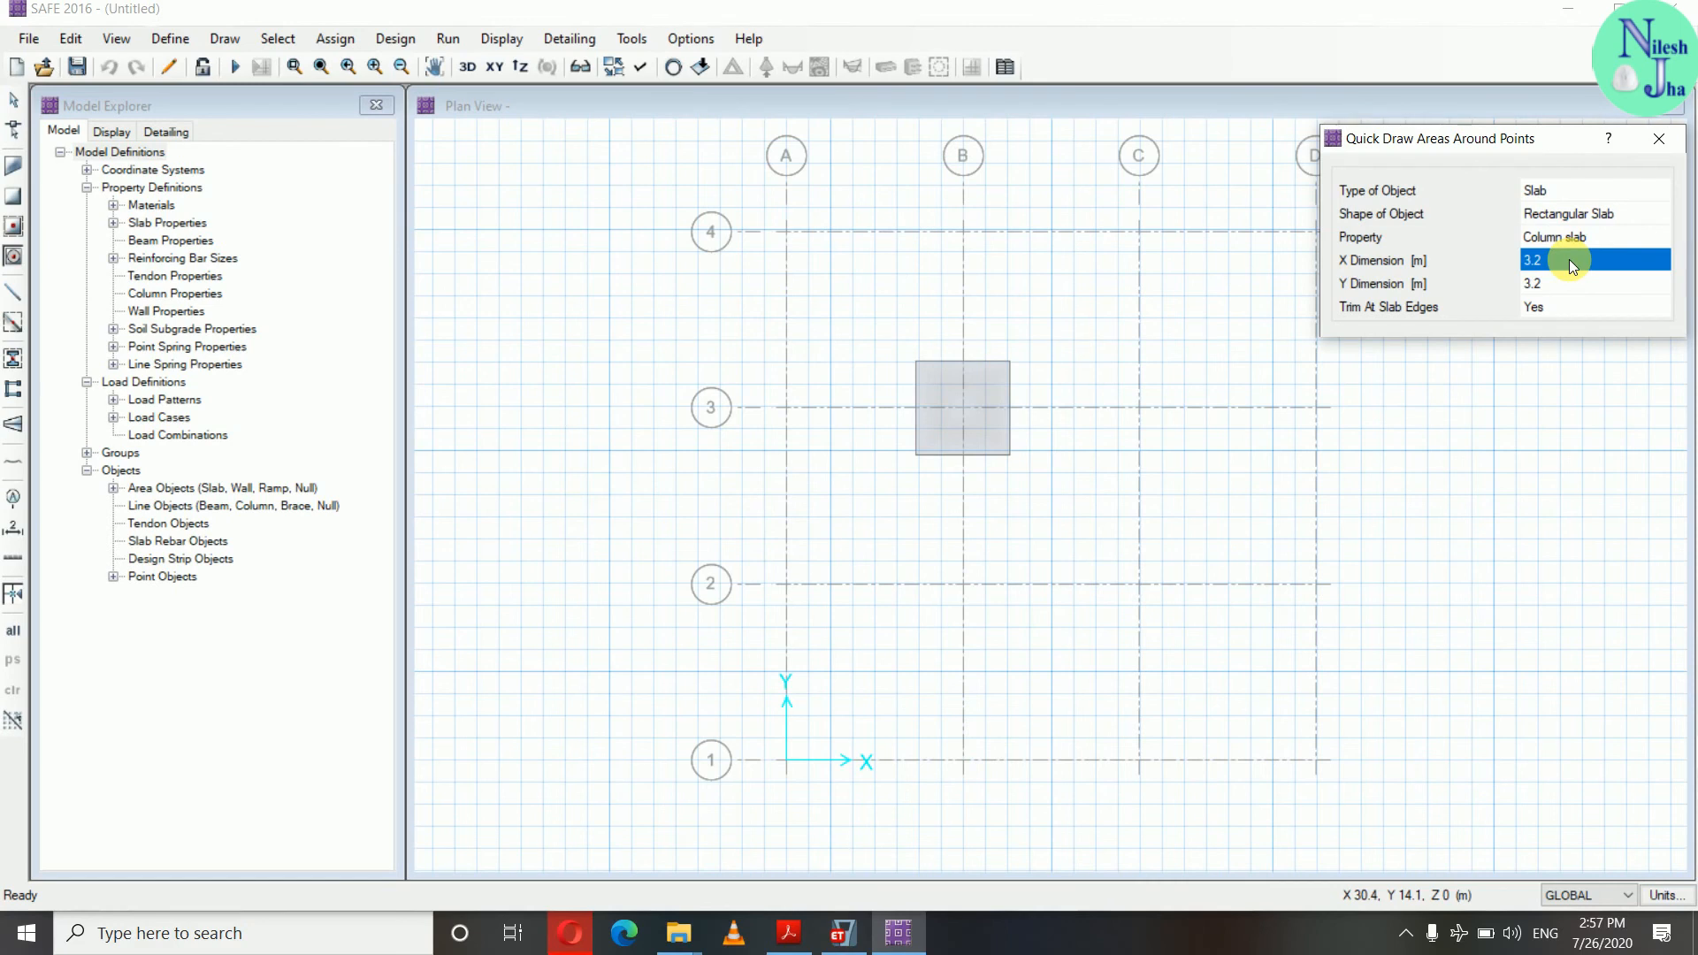
text(0.4)
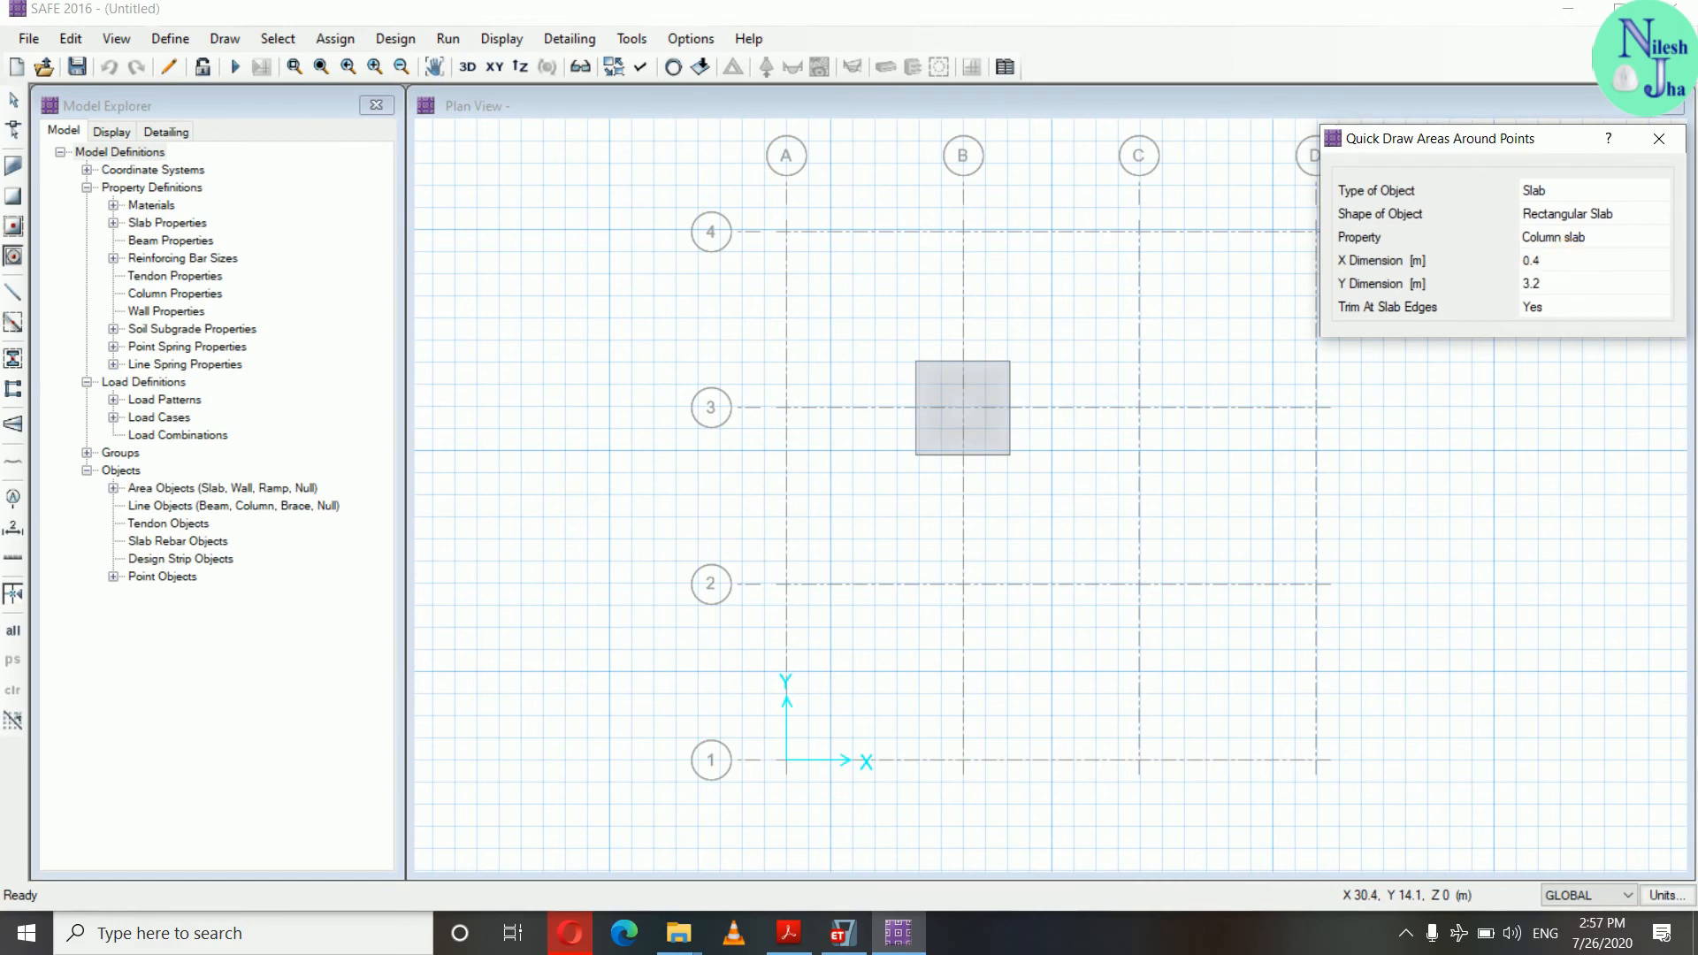
click(1567, 285)
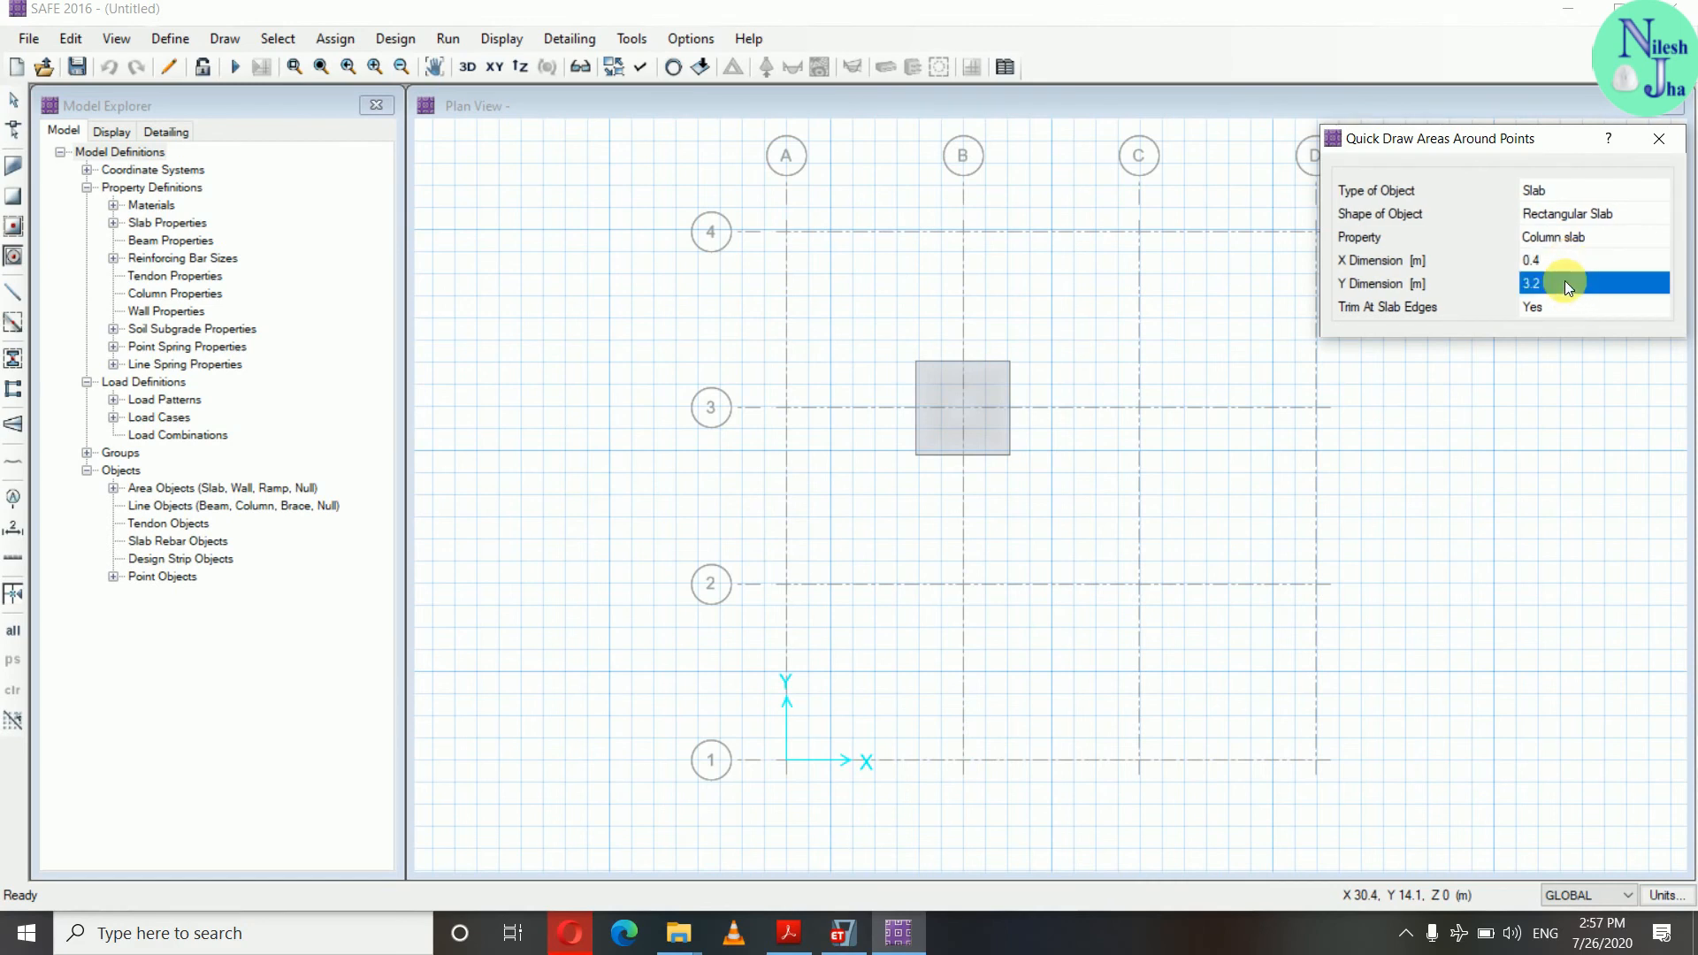
text(0.4)
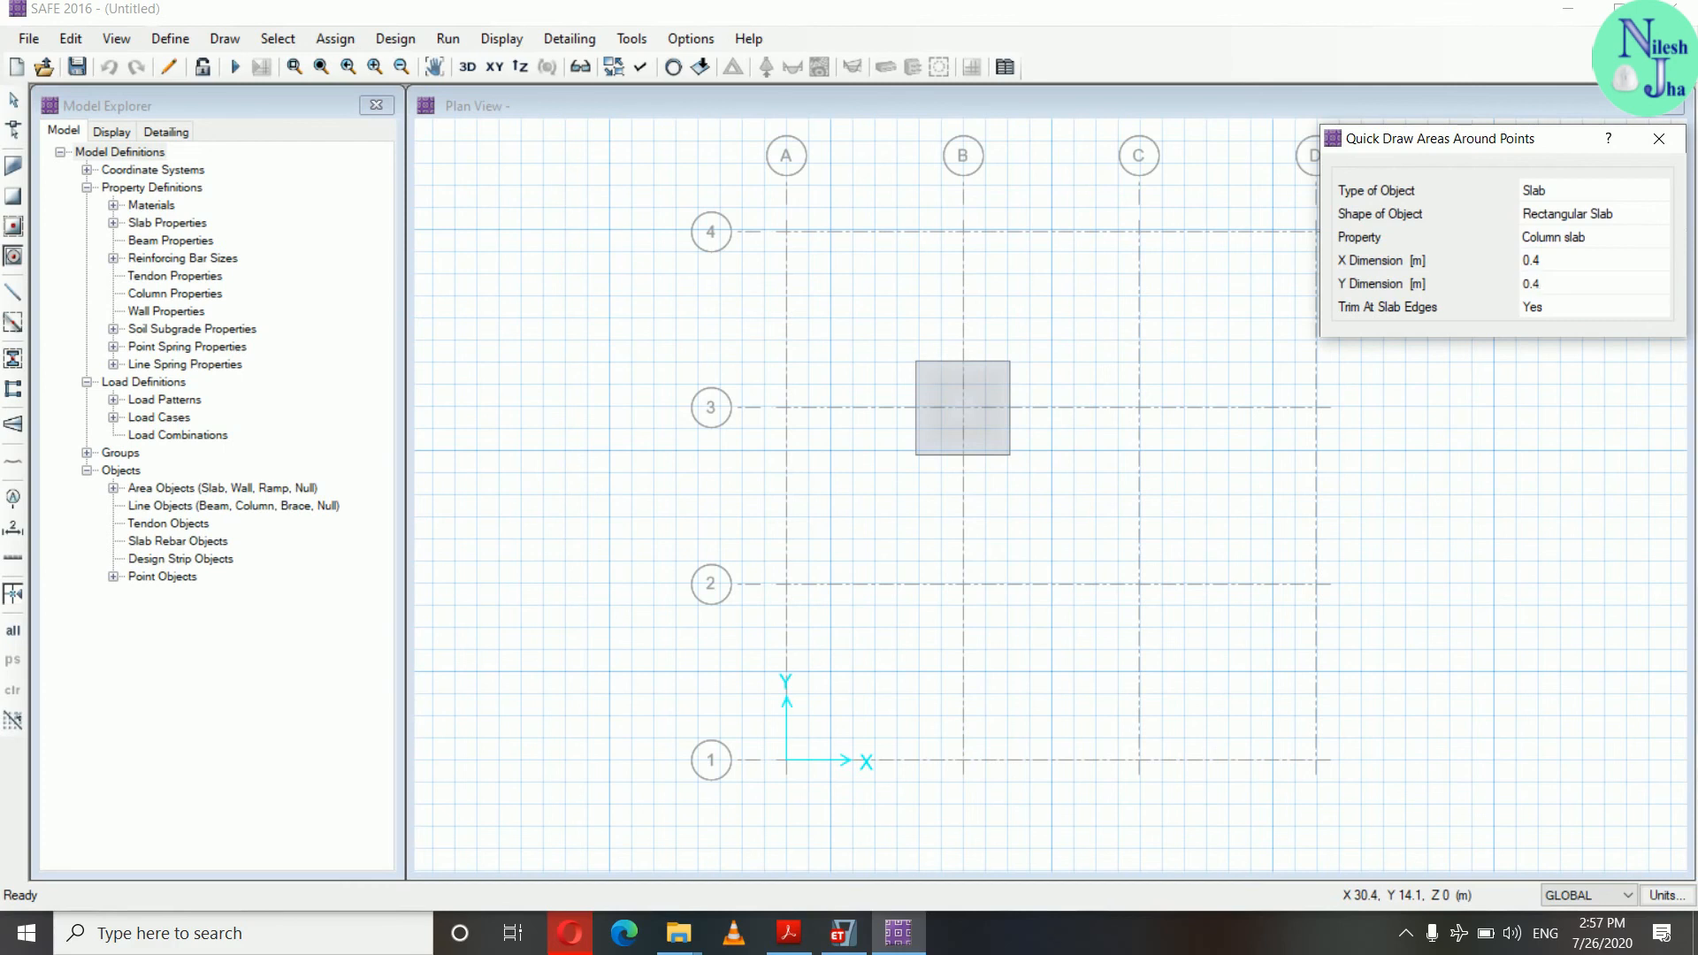
key(Return)
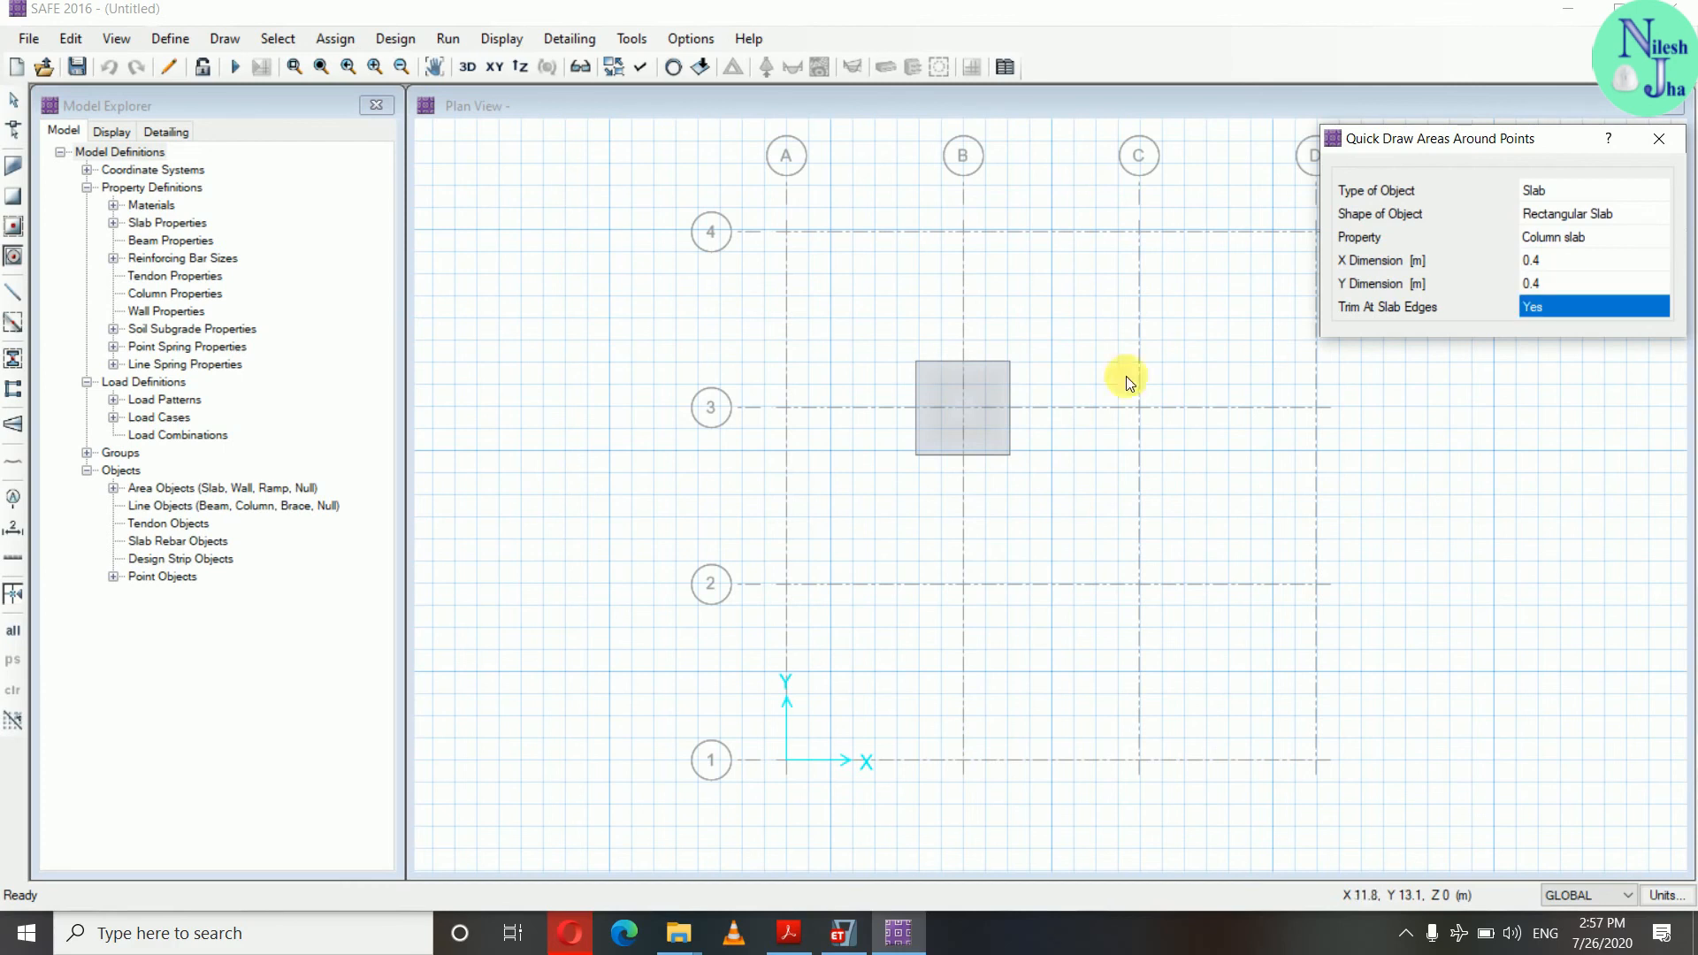
click(963, 405)
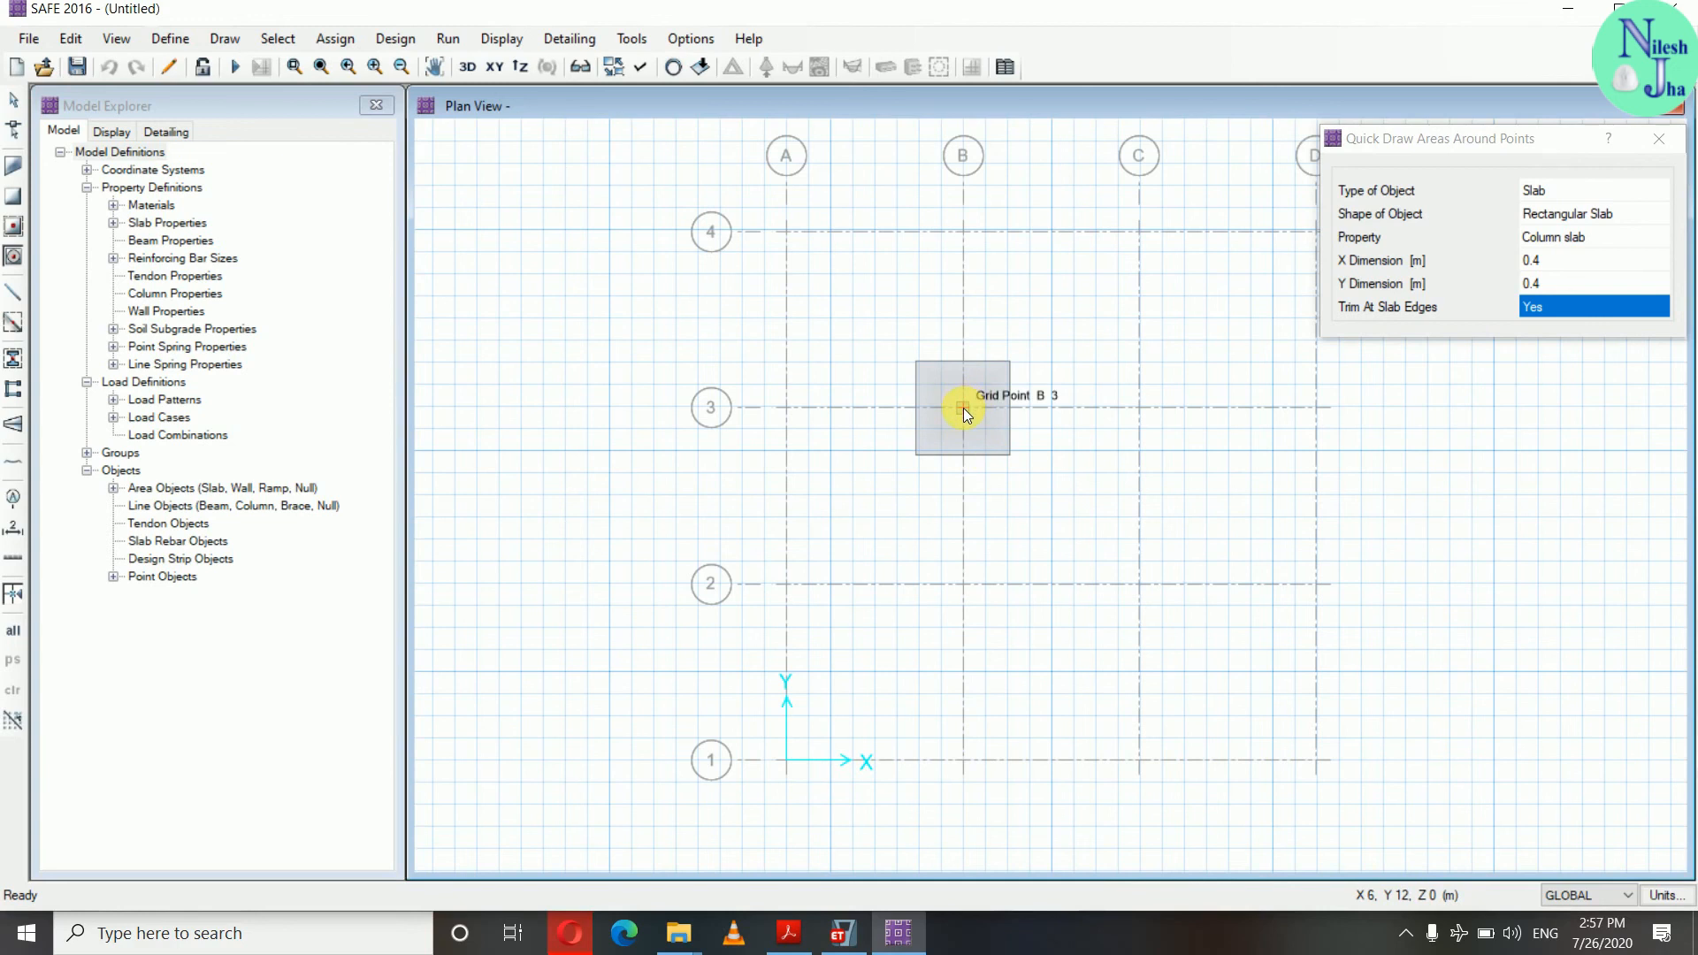
Exit Quick Draw with the Select Object arrow tool.
click(11, 105)
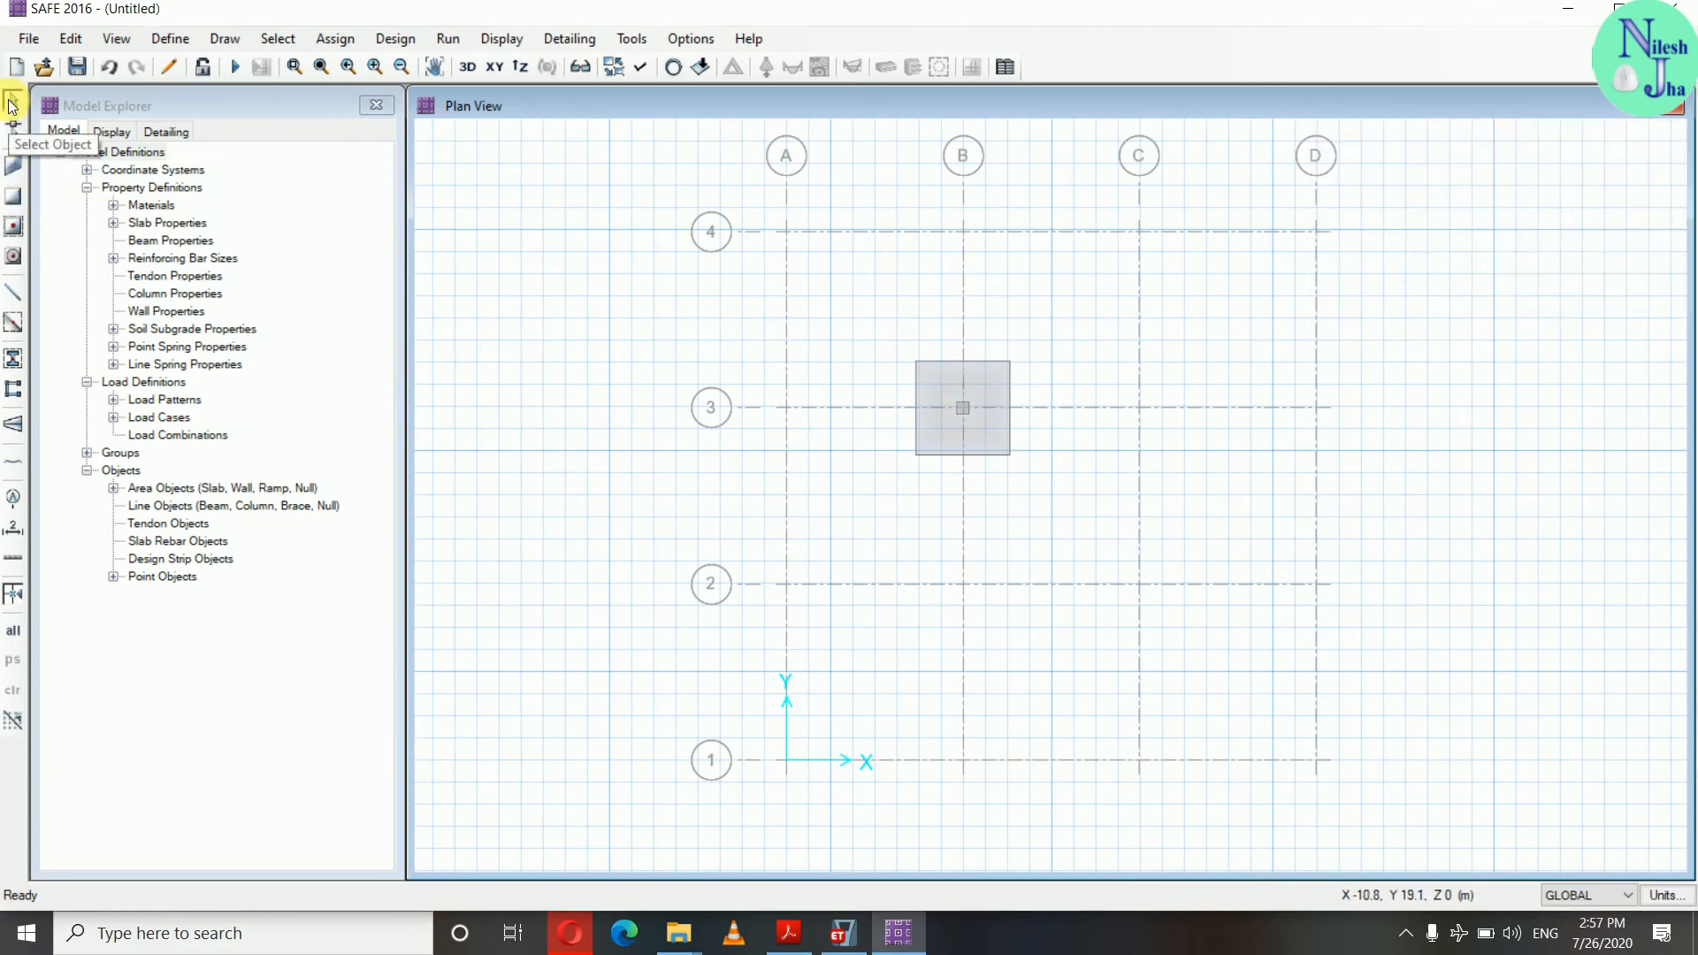